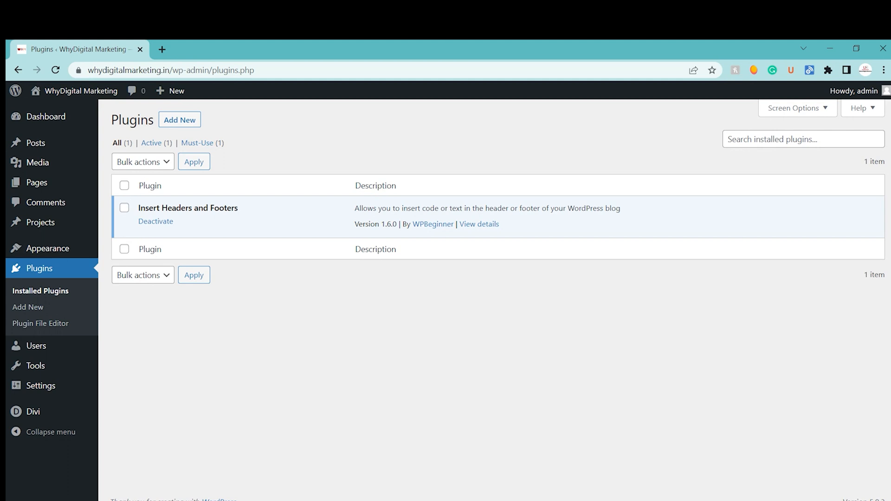
Step: Upload the plugin archive 1381-ncx-wordpress-seo-premium.12.0.zip to the site, install it and activate it
{"action": "left_click", "coordinate": [184, 121]}
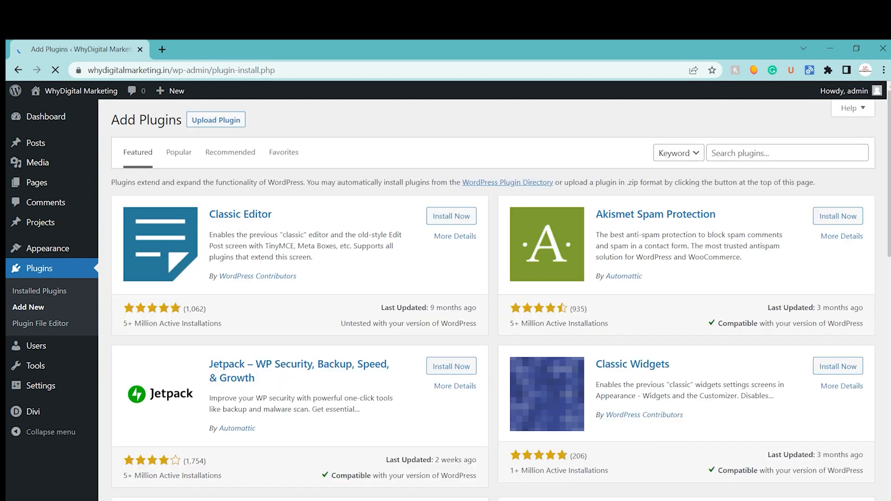
{"action": "left_click", "coordinate": [203, 121]}
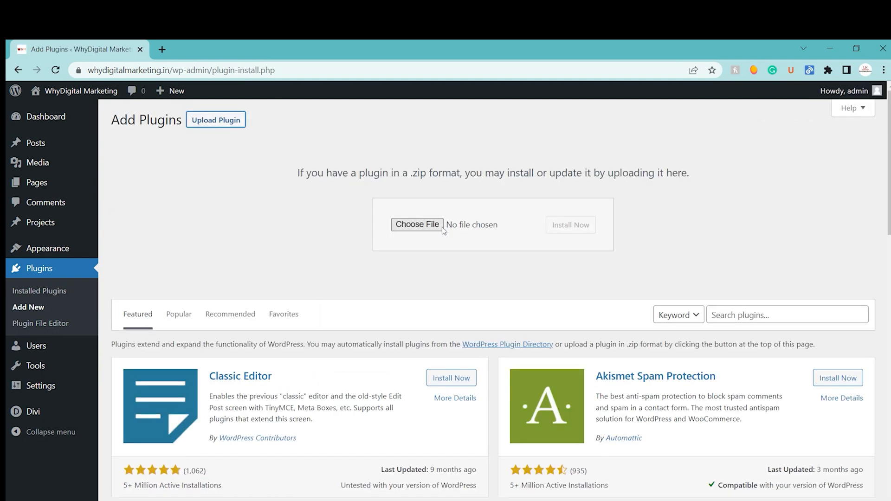
{"action": "left_click", "coordinate": [428, 226]}
{"action": "key", "text": "Return"}
{"action": "left_click", "coordinate": [574, 230]}
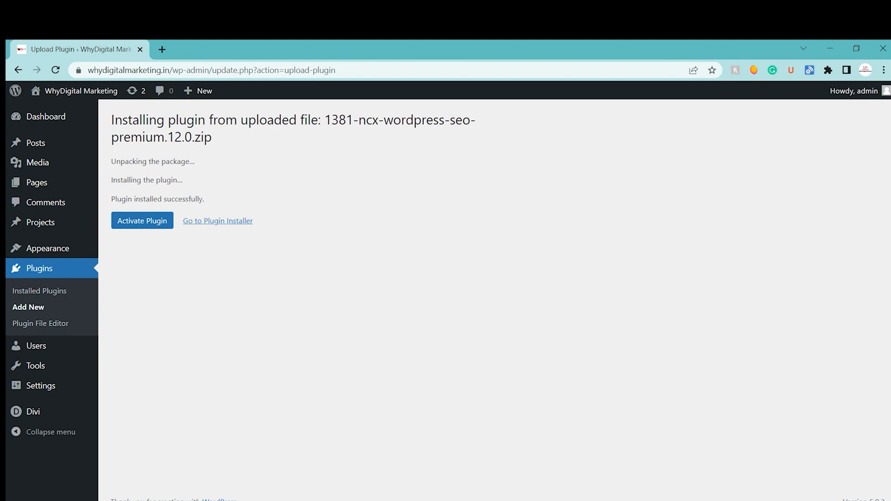
{"action": "left_click", "coordinate": [166, 225]}
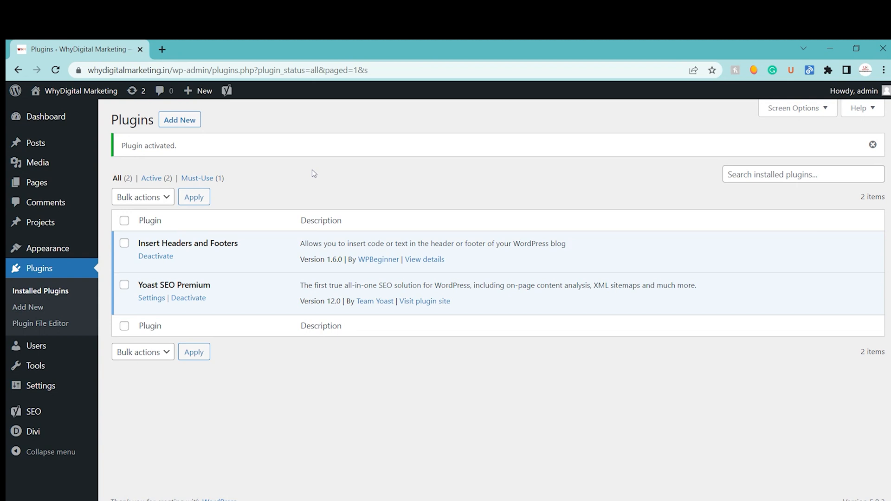
Step: Open the Yoast SEO configuration wizard from the plugin's general settings
{"action": "mouse_move", "coordinate": [46, 412]}
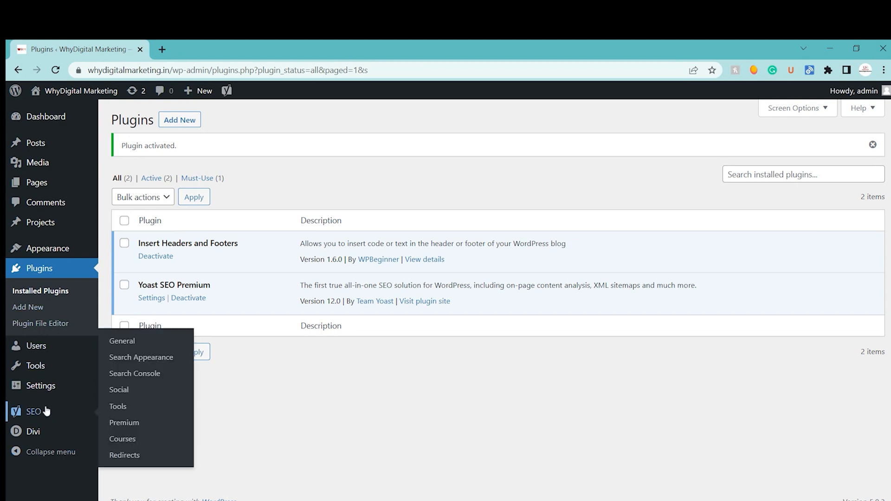
{"action": "left_click", "coordinate": [119, 344]}
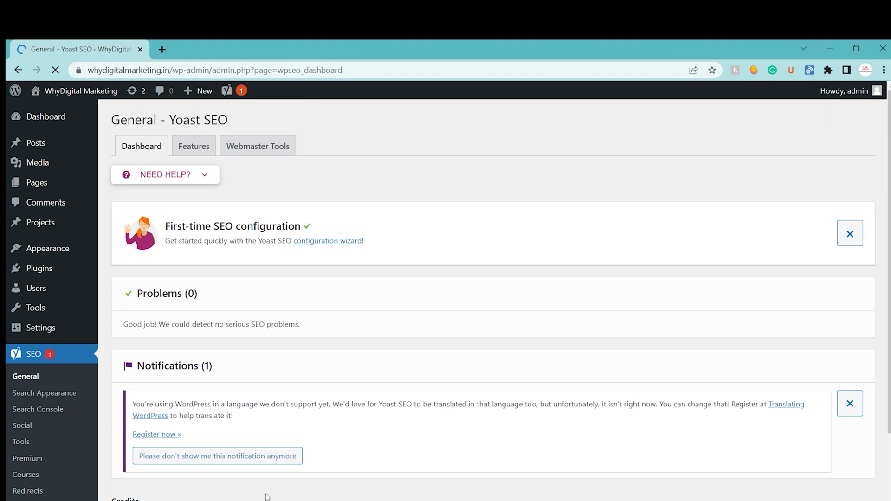
{"action": "left_click", "coordinate": [343, 241]}
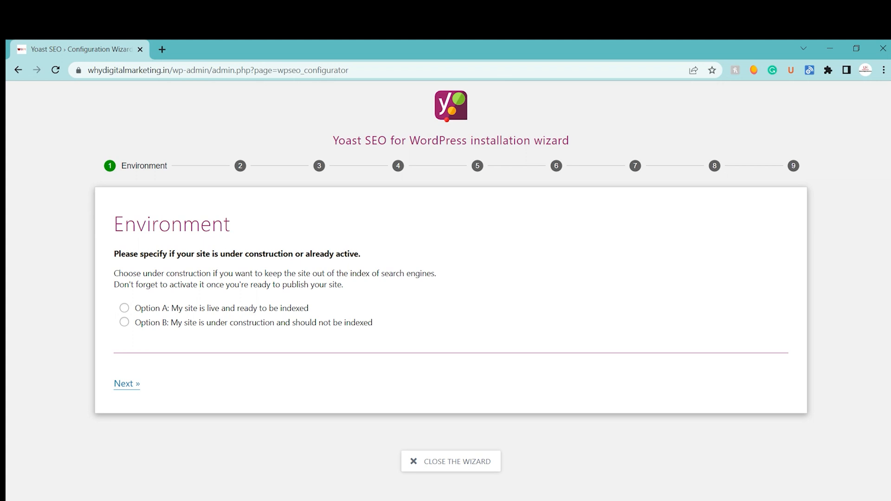
Step: Mark the site as live and ready to be indexed, and choose a blog as the site type
{"action": "left_click", "coordinate": [259, 310]}
{"action": "left_click", "coordinate": [124, 384]}
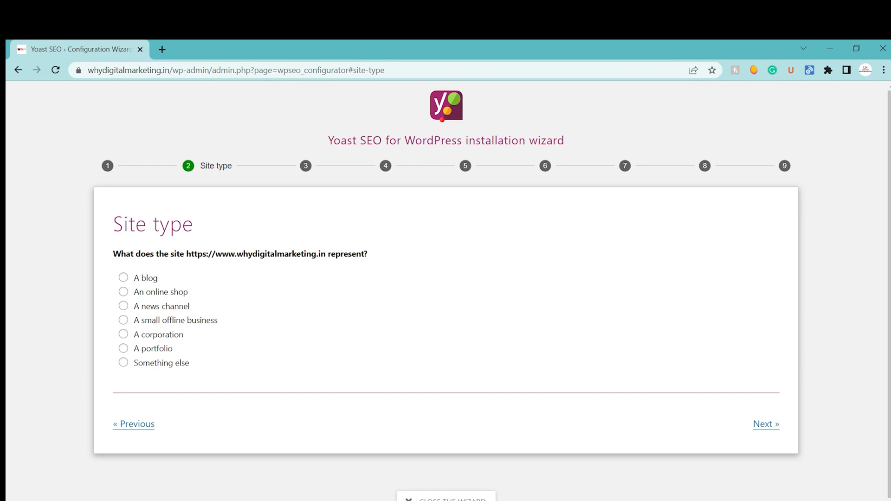
{"action": "left_click", "coordinate": [123, 278]}
{"action": "left_click", "coordinate": [765, 425]}
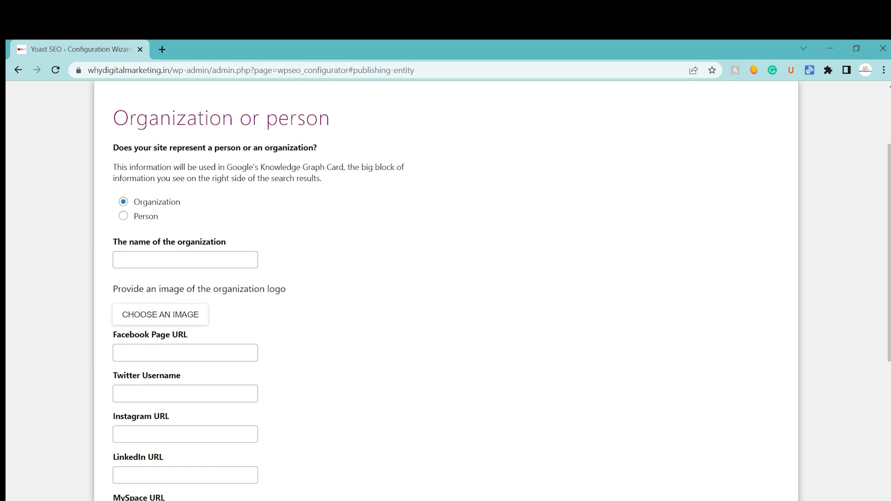
Step: Enter Unlock Digital Services as the organization name, leave the logo and social profiles empty, and continue the wizard
{"action": "scroll", "coordinate": [492, 297], "scroll_direction": "down", "scroll_amount": 1}
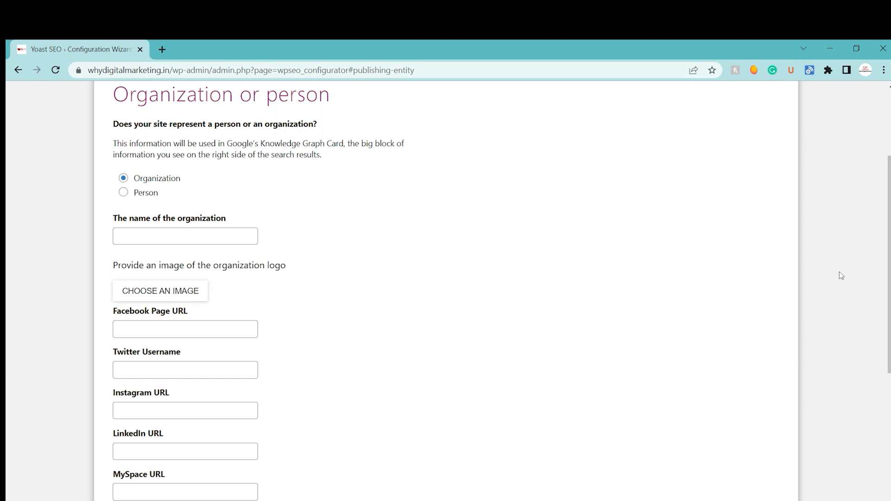
{"action": "left_click", "coordinate": [185, 236]}
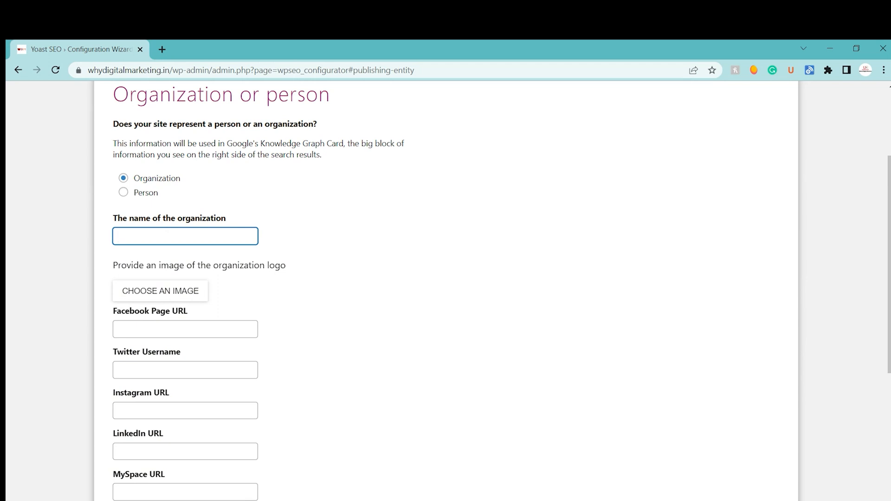
{"action": "type", "text": "U"}
{"action": "type", "text": "lock"}
{"action": "key", "text": "BackSpace"}
{"action": "key", "text": "BackSpace"}
{"action": "key", "text": "BackSpace"}
{"action": "key", "text": "BackSpace"}
{"action": "type", "text": "nlock Digital Services"}
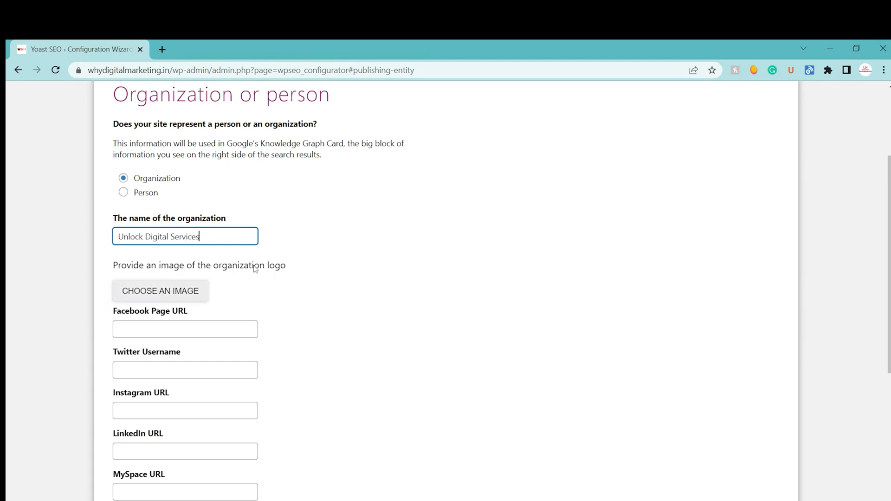
{"action": "scroll", "coordinate": [889, 264], "scroll_direction": "down", "scroll_amount": 4}
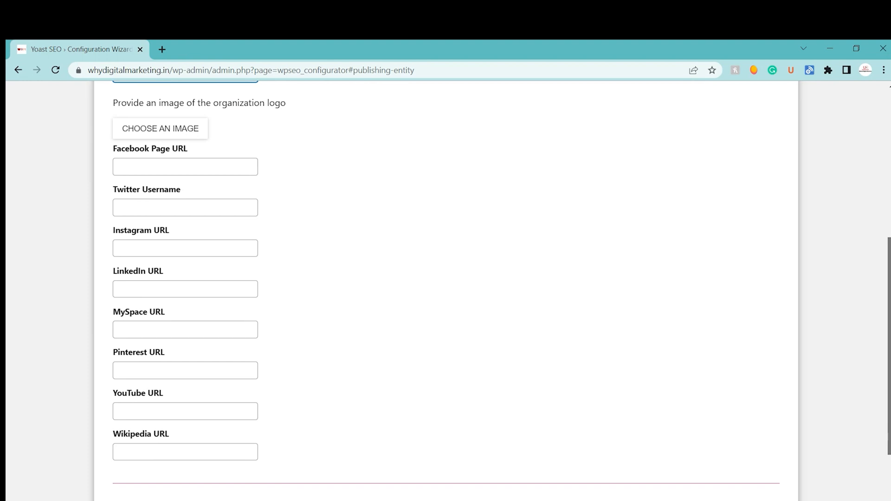
{"action": "scroll", "coordinate": [444, 290], "scroll_direction": "down", "scroll_amount": 2}
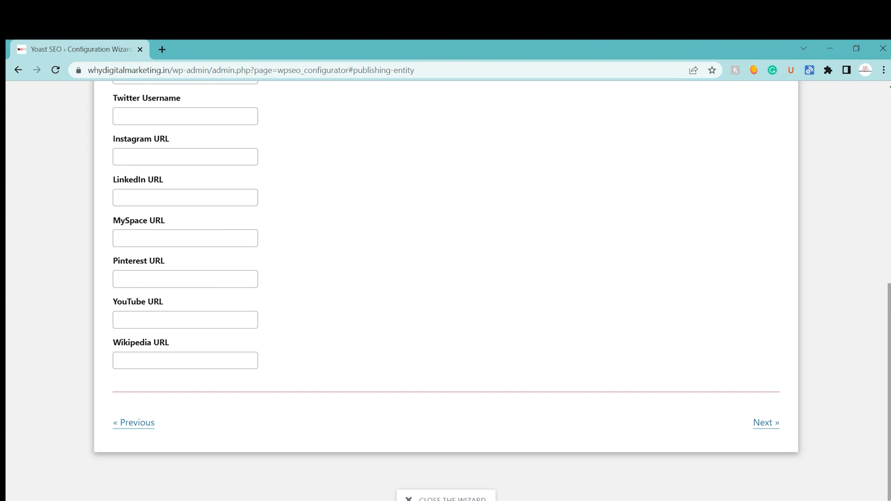
{"action": "left_click", "coordinate": [764, 424]}
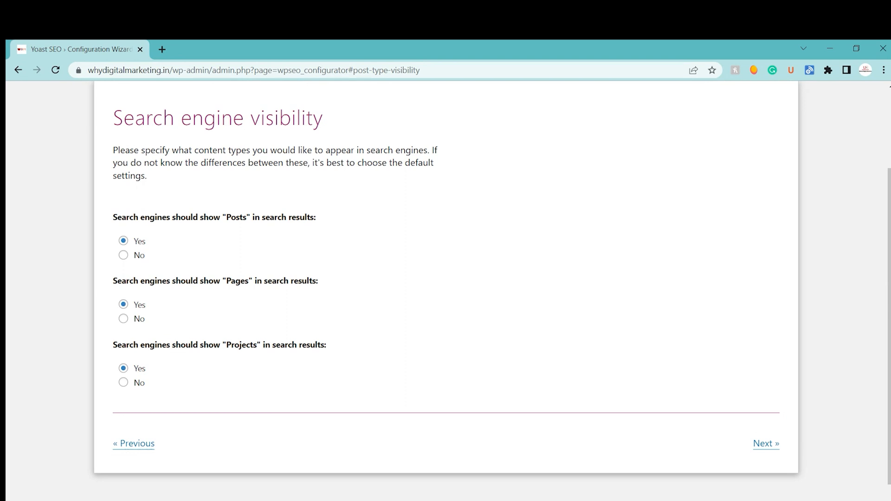
Step: Exclude Projects from search engine results and state that the site has multiple authors
{"action": "left_click", "coordinate": [124, 383]}
{"action": "left_click", "coordinate": [774, 443]}
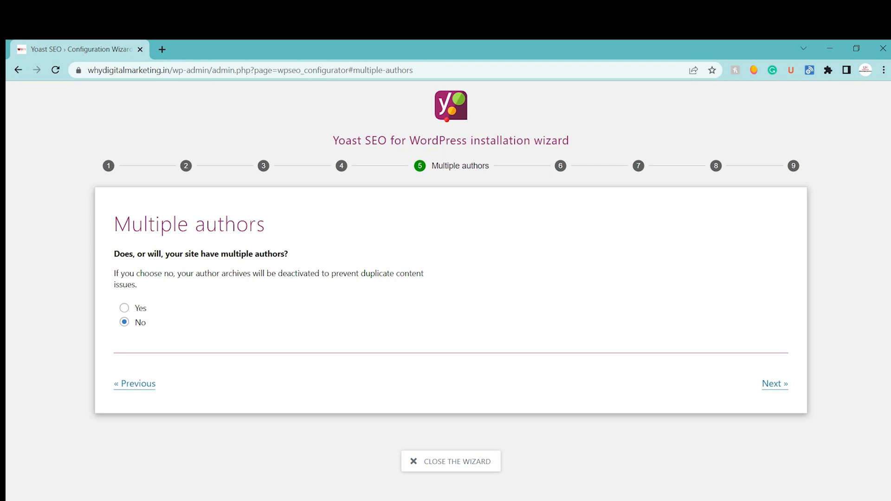
{"action": "left_click", "coordinate": [124, 308]}
{"action": "left_click", "coordinate": [766, 387]}
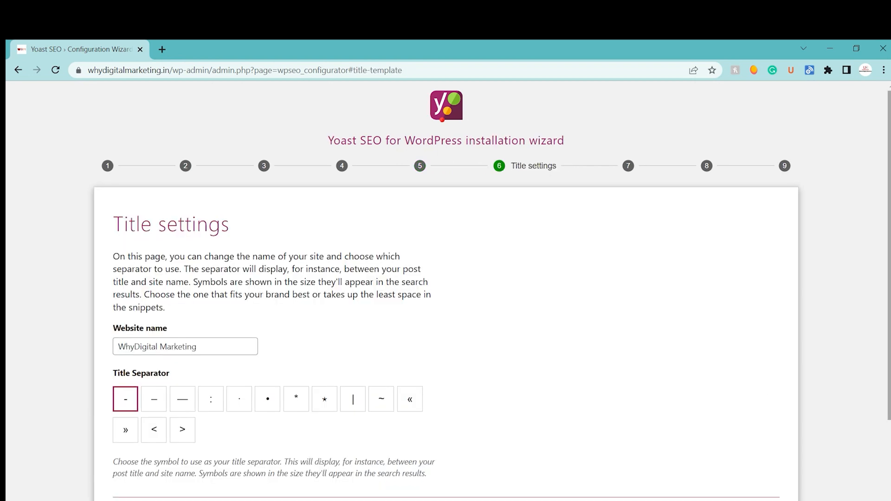
Step: Search Google for "digital marekting institute" in a new tab and examine the separators used in the result titles
{"action": "scroll", "coordinate": [766, 388], "scroll_direction": "down", "scroll_amount": 1}
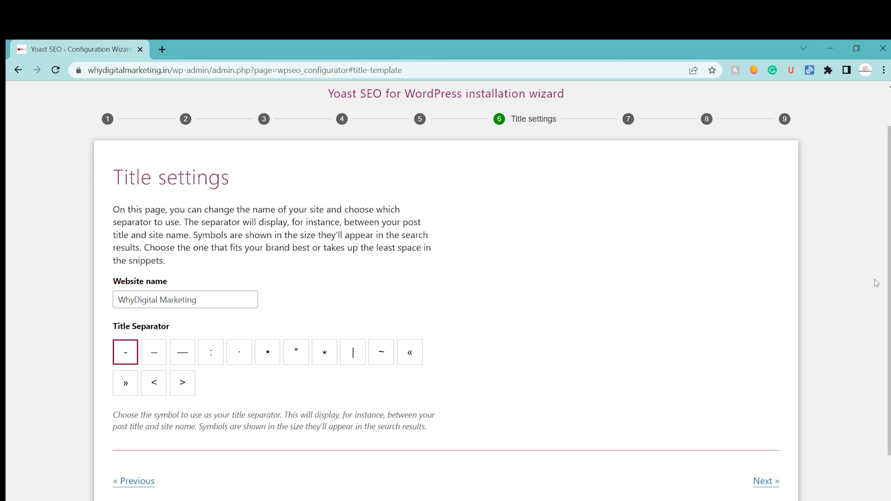
{"action": "left_click", "coordinate": [157, 50]}
{"action": "type", "text": "du"}
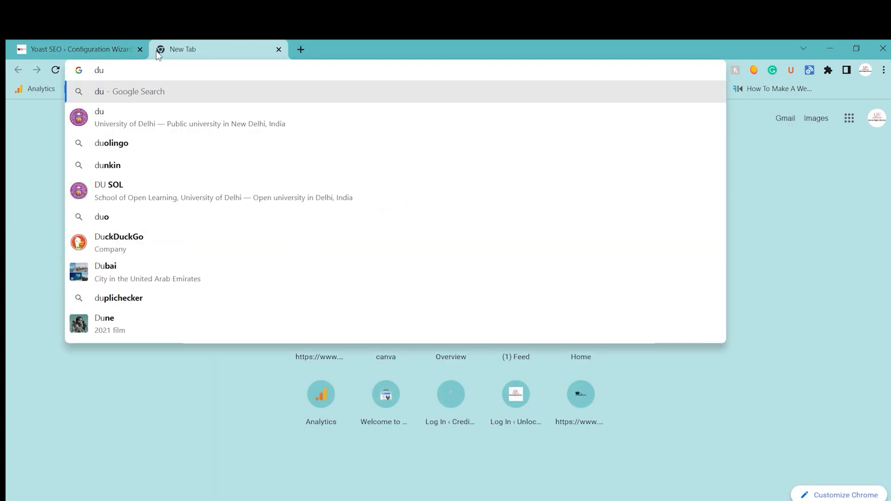
{"action": "key", "text": "BackSpace"}
{"action": "type", "text": "igital mar"}
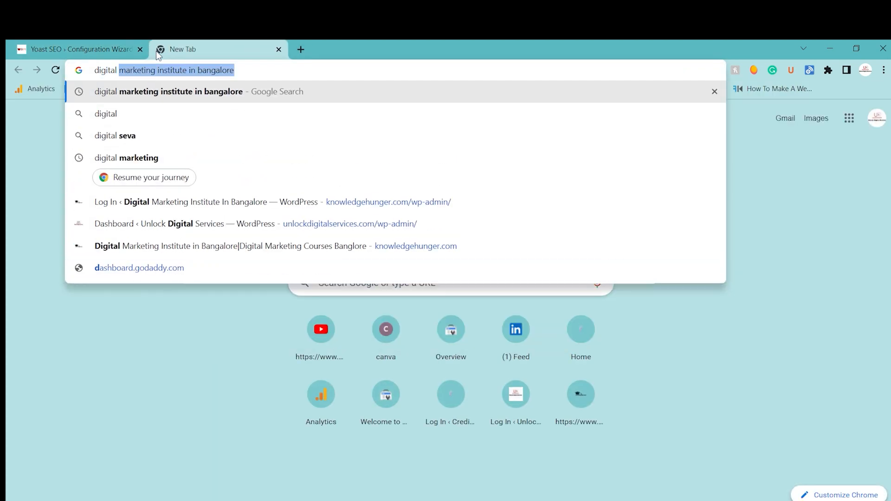
{"action": "type", "text": "ekting i"}
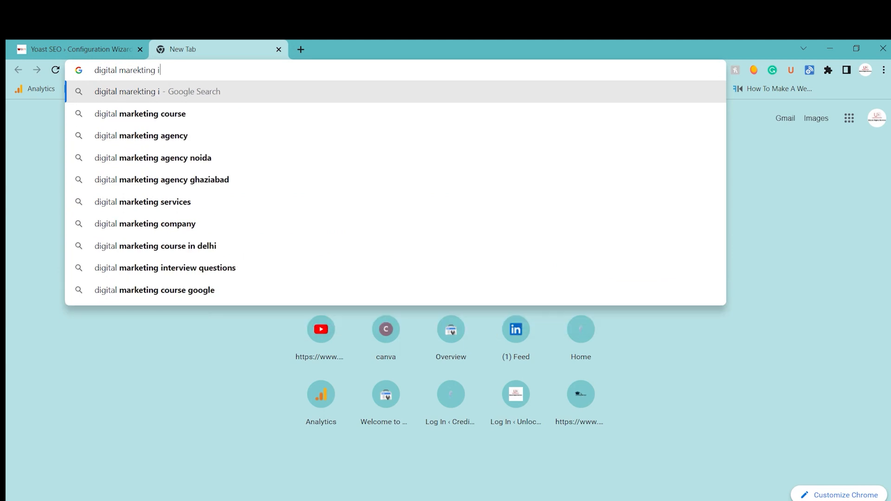
{"action": "type", "text": "nstitute"}
{"action": "key", "text": "Return"}
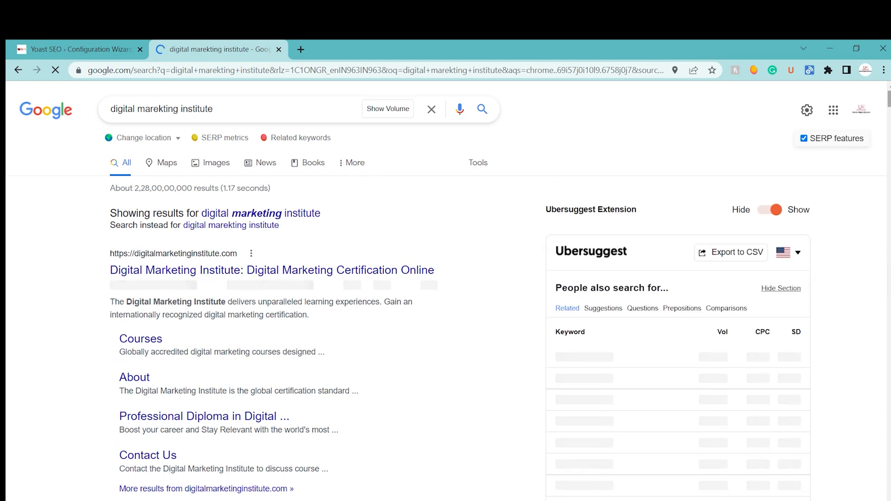
{"action": "scroll", "coordinate": [245, 289], "scroll_direction": "down", "scroll_amount": 10}
{"action": "scroll", "coordinate": [298, 307], "scroll_direction": "down", "scroll_amount": 10}
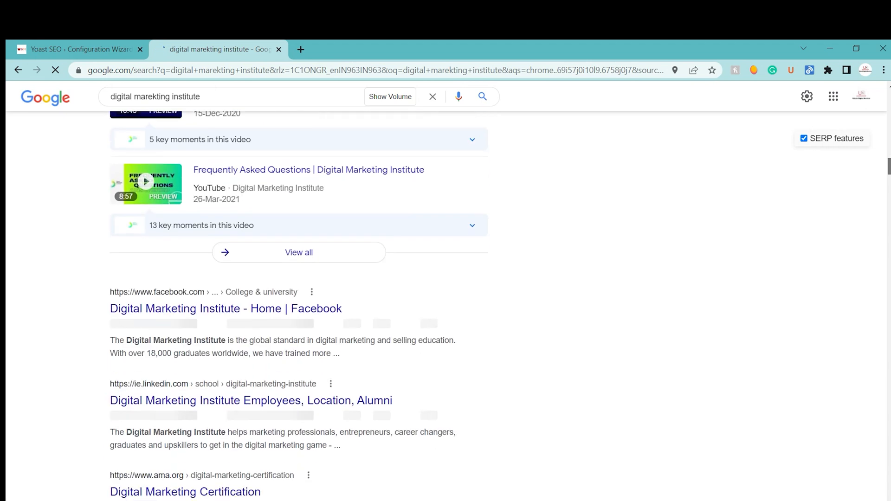
{"action": "scroll", "coordinate": [514, 357], "scroll_direction": "down", "scroll_amount": 1}
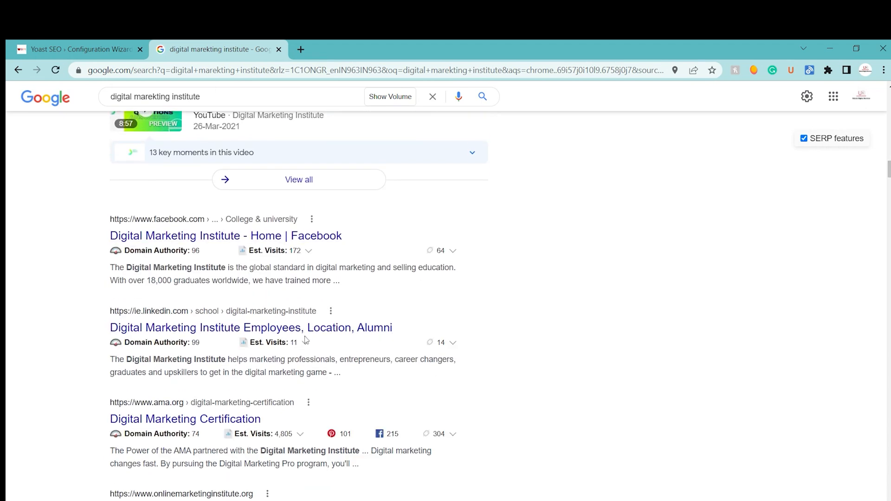
Step: Return to the wizard's title settings, choose the vertical bar | as the title separator, and continue
{"action": "left_click", "coordinate": [36, 40]}
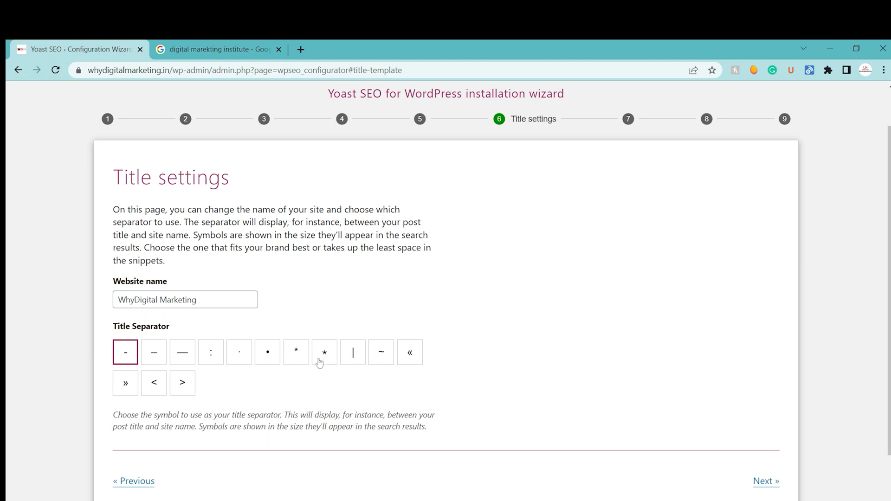
{"action": "left_click", "coordinate": [356, 354]}
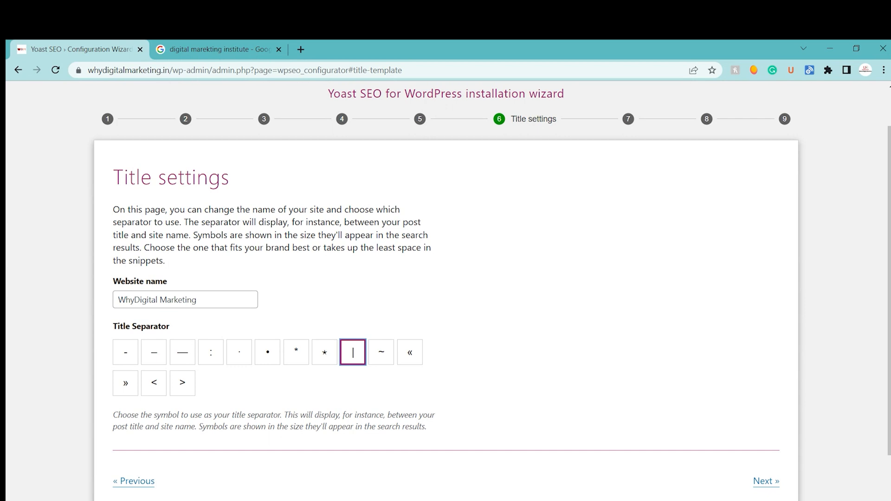
{"action": "left_click", "coordinate": [766, 480]}
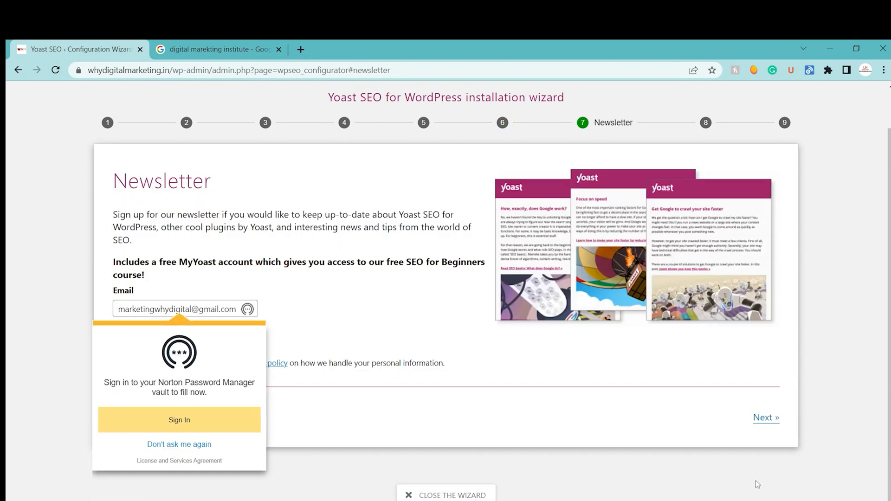
Step: Skip the newsletter sign-up and close the configuration wizard from the training suggestions page
{"action": "left_click", "coordinate": [363, 341]}
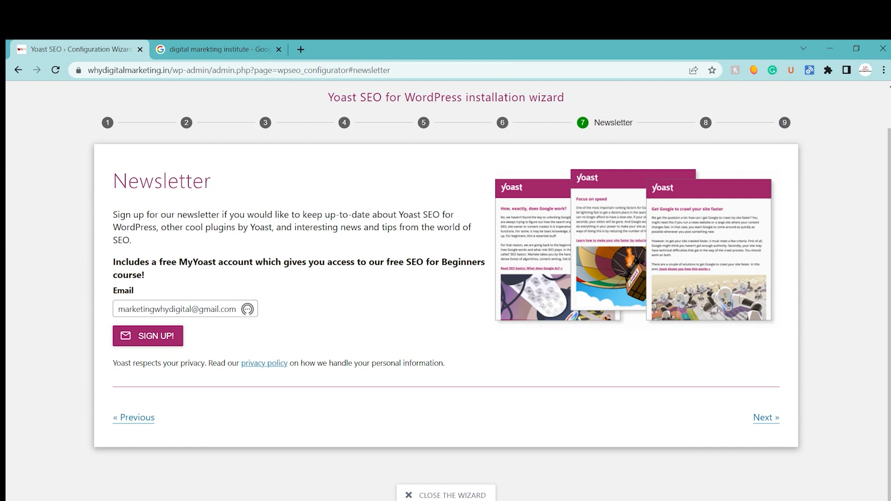
{"action": "left_click", "coordinate": [761, 419]}
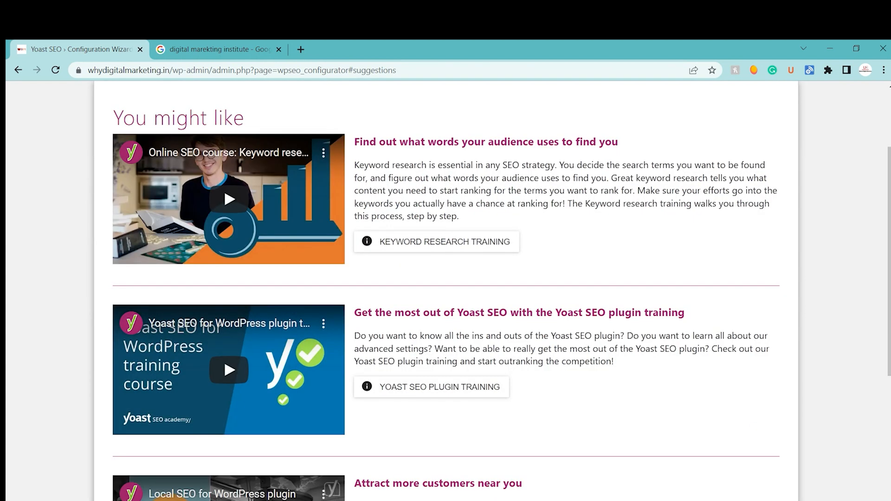
{"action": "scroll", "coordinate": [799, 433], "scroll_direction": "down", "scroll_amount": 5}
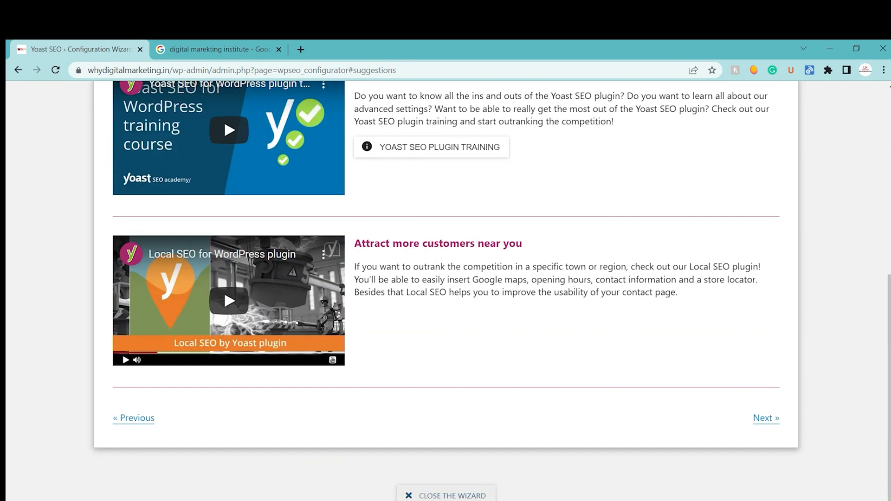
{"action": "left_click", "coordinate": [446, 496]}
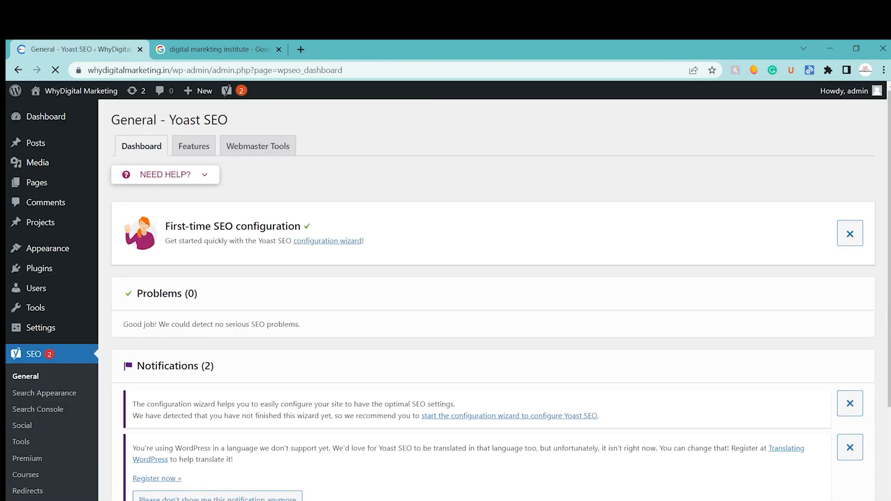
Step: Review the Problems and Notifications sections on the Yoast SEO general dashboard
{"action": "scroll", "coordinate": [800, 297], "scroll_direction": "down", "scroll_amount": 1}
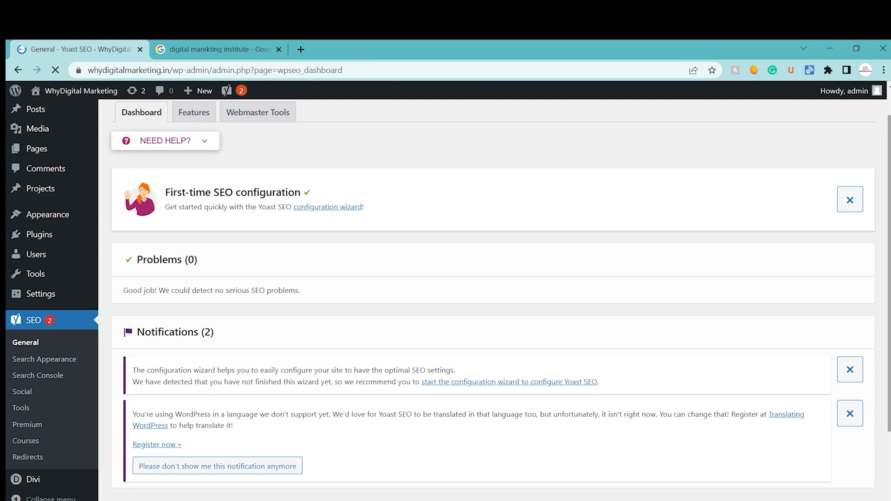
{"action": "scroll", "coordinate": [492, 297], "scroll_direction": "down", "scroll_amount": 3}
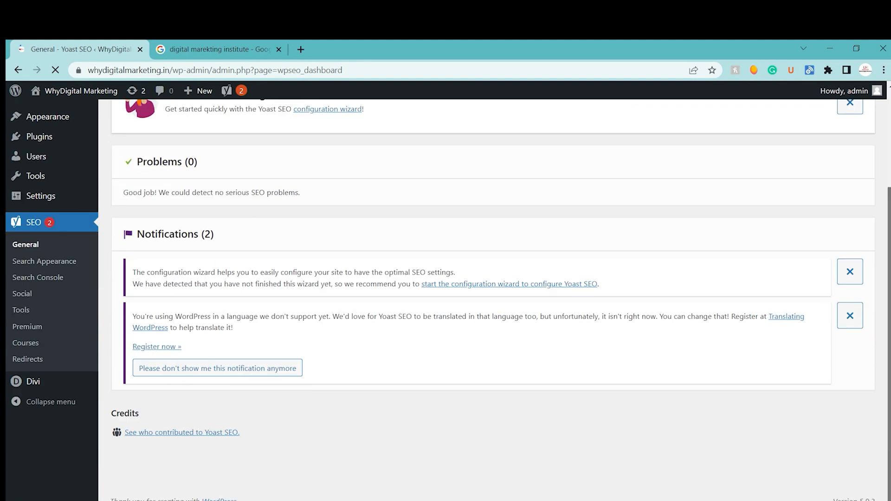
{"action": "scroll", "coordinate": [438, 145], "scroll_direction": "up", "scroll_amount": 4}
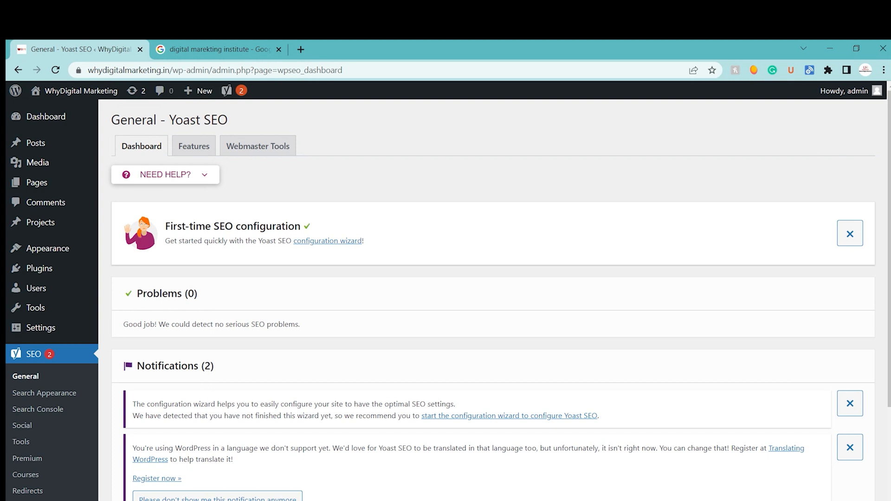
{"action": "left_click_drag", "start_coordinate": [137, 293], "coordinate": [194, 293]}
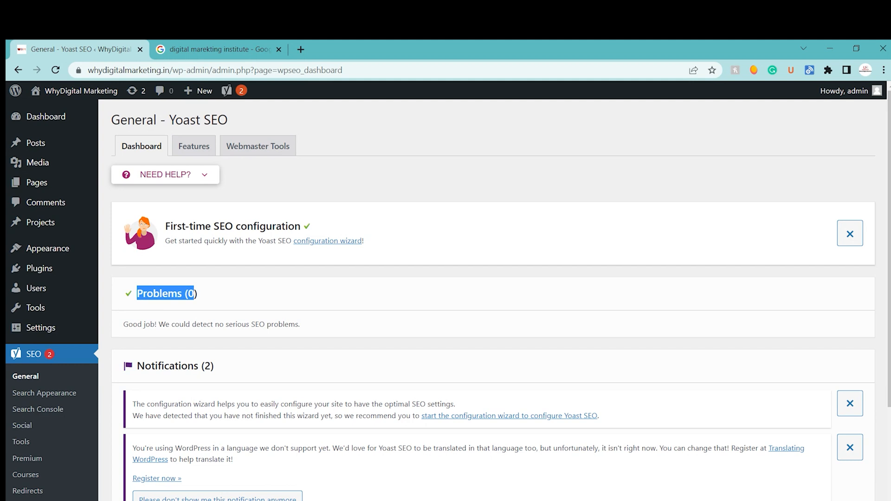
Step: Open the Yoast SEO Features settings and toggle SEO analysis off and back on
{"action": "scroll", "coordinate": [492, 292], "scroll_direction": "down", "scroll_amount": 2}
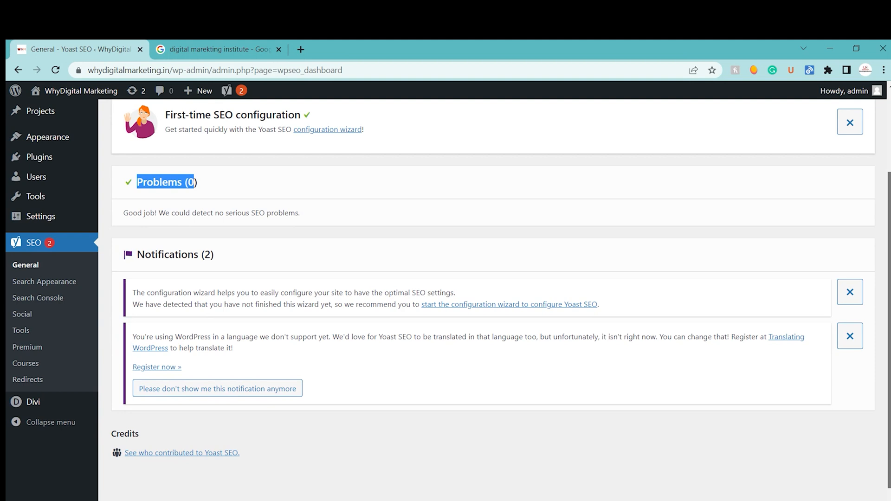
{"action": "scroll", "coordinate": [492, 293], "scroll_direction": "up", "scroll_amount": 2}
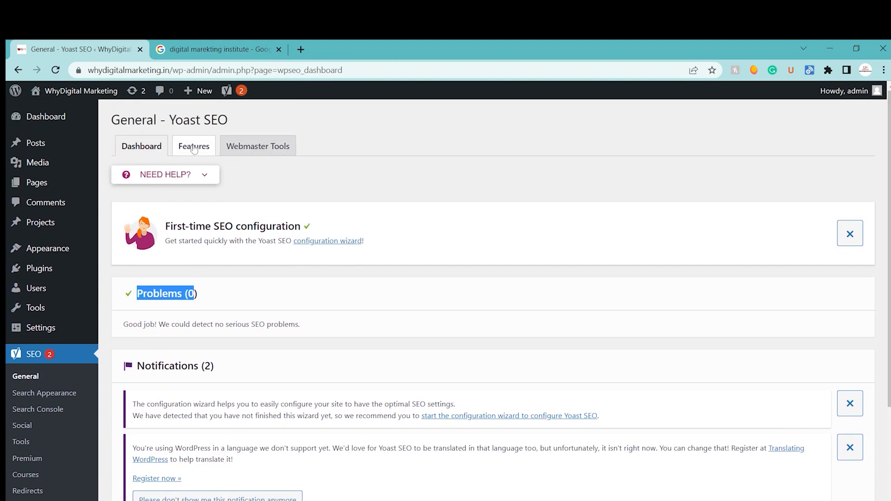
{"action": "left_click", "coordinate": [194, 147]}
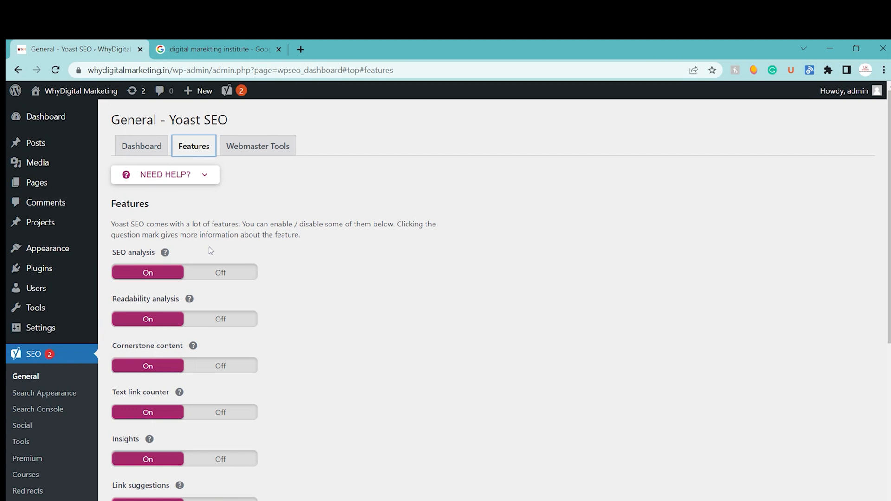
{"action": "left_click", "coordinate": [226, 274]}
{"action": "left_click", "coordinate": [167, 270]}
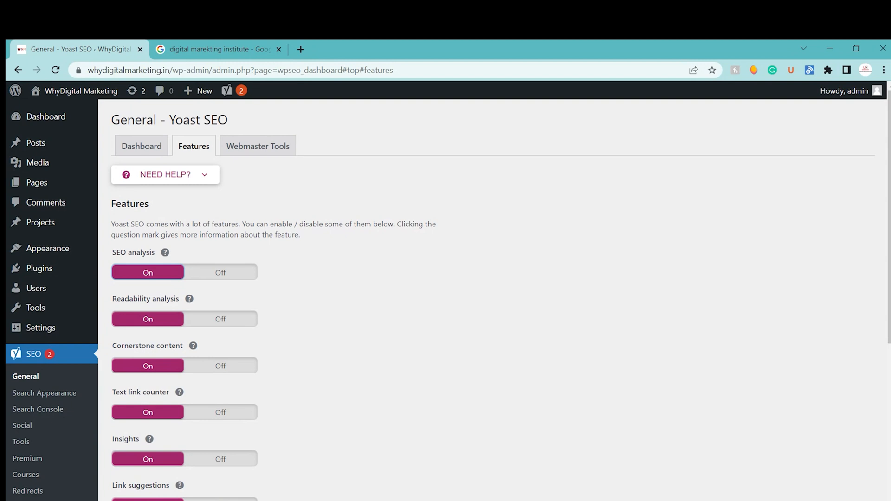
Step: Examine the list of Yoast SEO features and read the explanations for Insights and Link suggestions
{"action": "scroll", "coordinate": [446, 297], "scroll_direction": "down", "scroll_amount": 2}
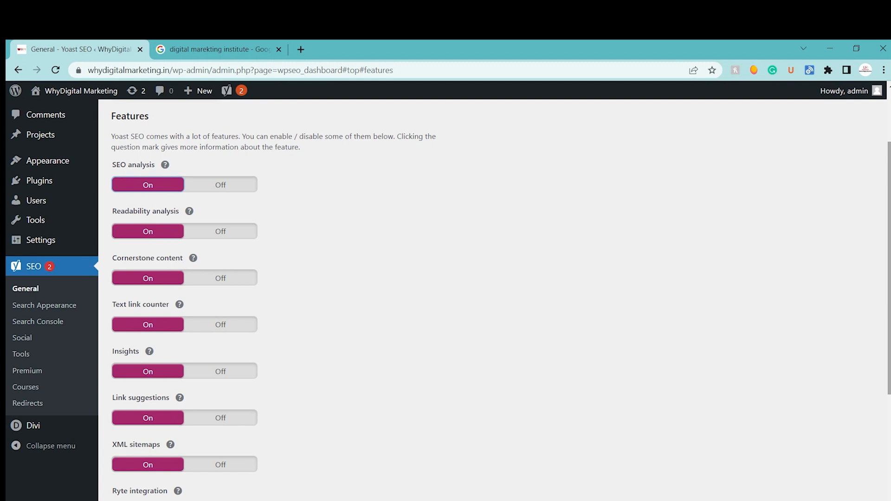
{"action": "scroll", "coordinate": [445, 299], "scroll_direction": "down", "scroll_amount": 1}
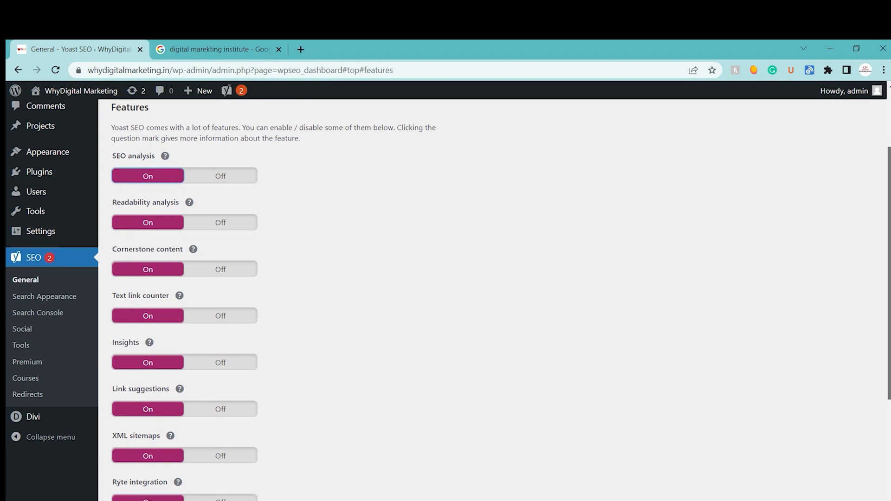
{"action": "scroll", "coordinate": [446, 300], "scroll_direction": "down", "scroll_amount": 2}
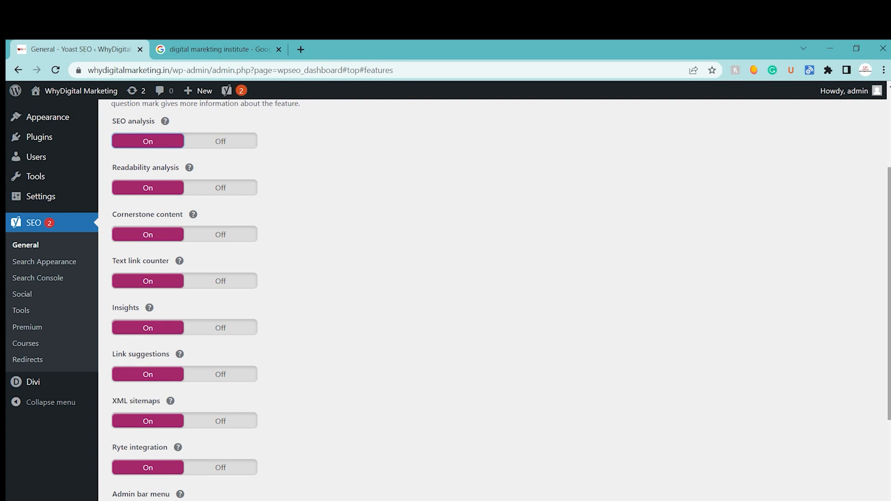
{"action": "scroll", "coordinate": [801, 235], "scroll_direction": "down", "scroll_amount": 1}
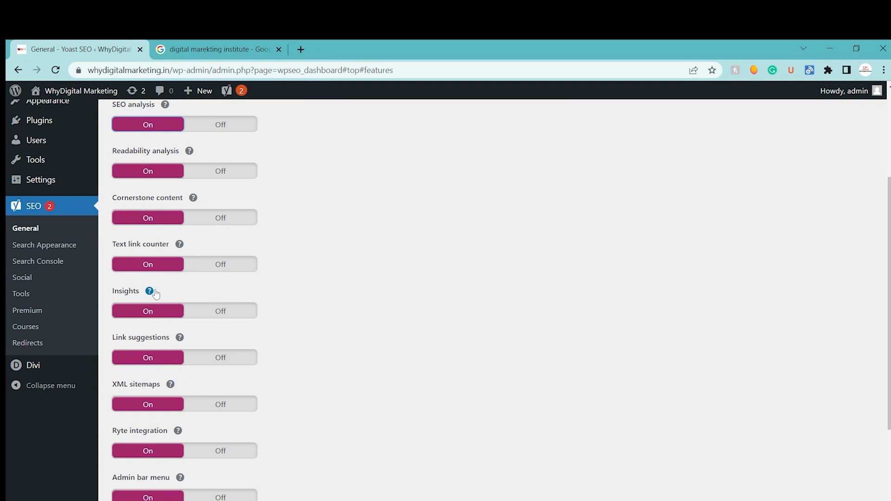
{"action": "left_click", "coordinate": [154, 295]}
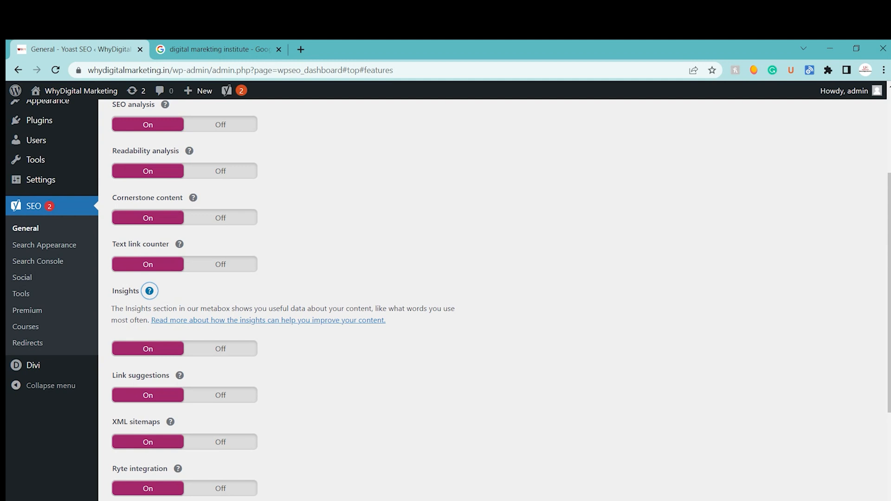
{"action": "scroll", "coordinate": [446, 297], "scroll_direction": "down", "scroll_amount": 3}
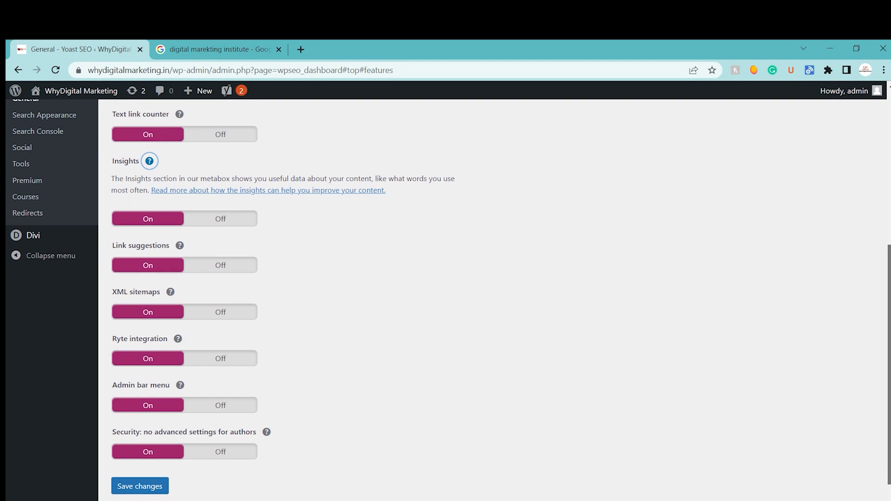
{"action": "left_click", "coordinate": [180, 216]}
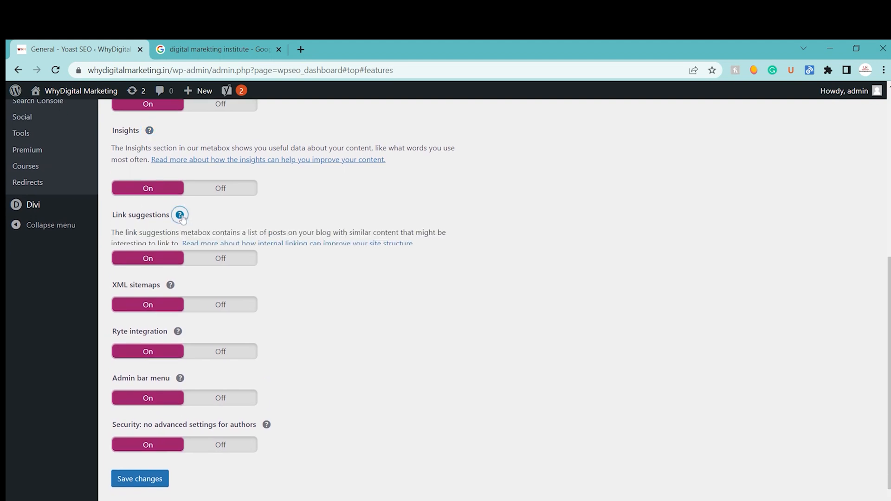
{"action": "left_click", "coordinate": [180, 217]}
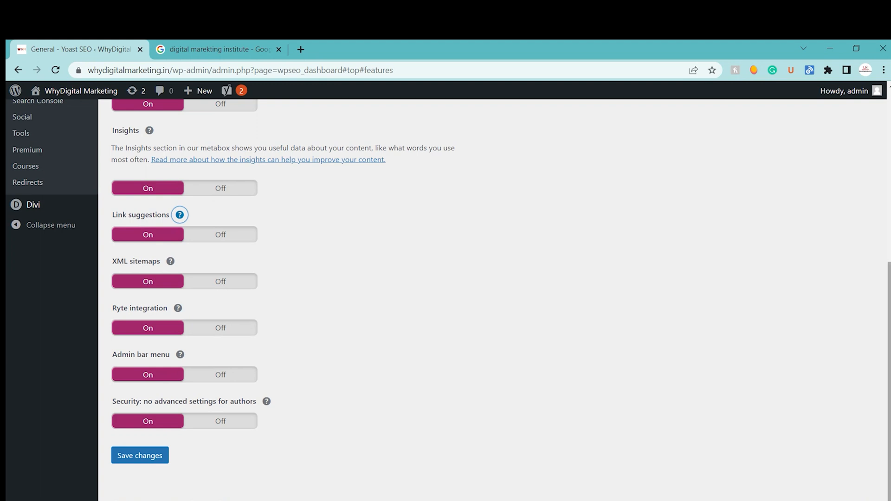
Step: Save the Yoast SEO feature settings with all features switched on
{"action": "scroll", "coordinate": [342, 262], "scroll_direction": "up", "scroll_amount": 3}
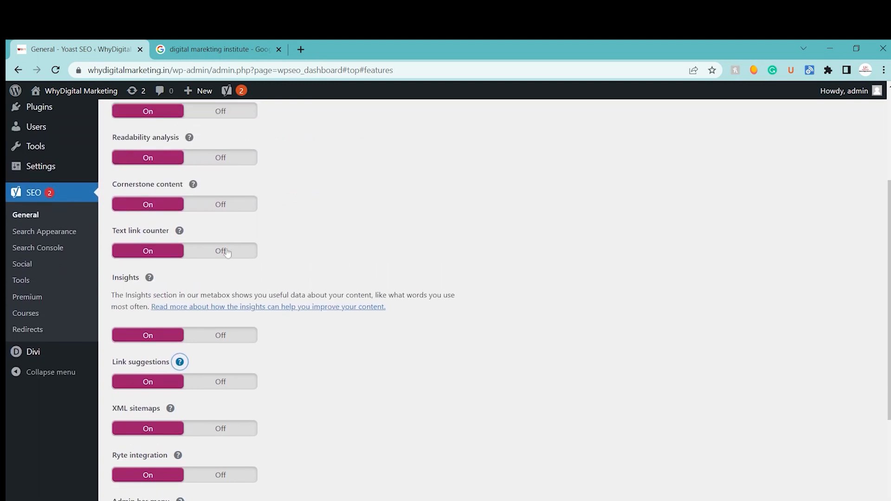
{"action": "scroll", "coordinate": [446, 297], "scroll_direction": "up", "scroll_amount": 2}
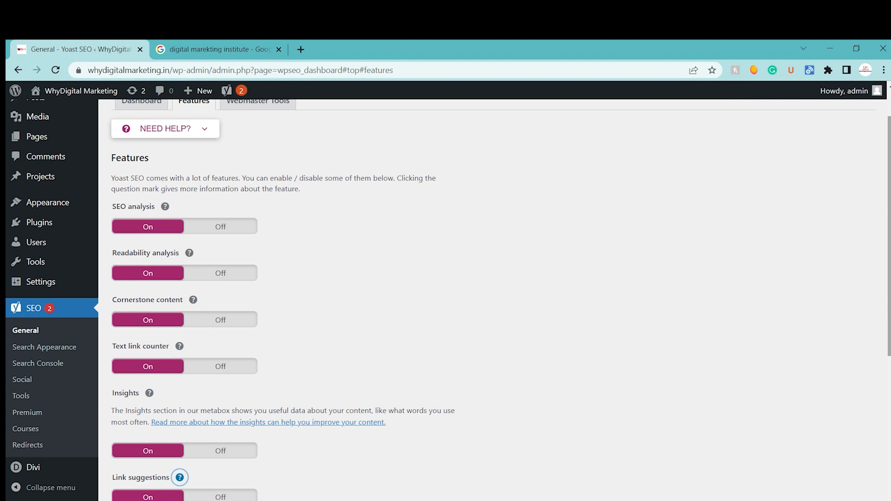
{"action": "scroll", "coordinate": [445, 297], "scroll_direction": "down", "scroll_amount": 2}
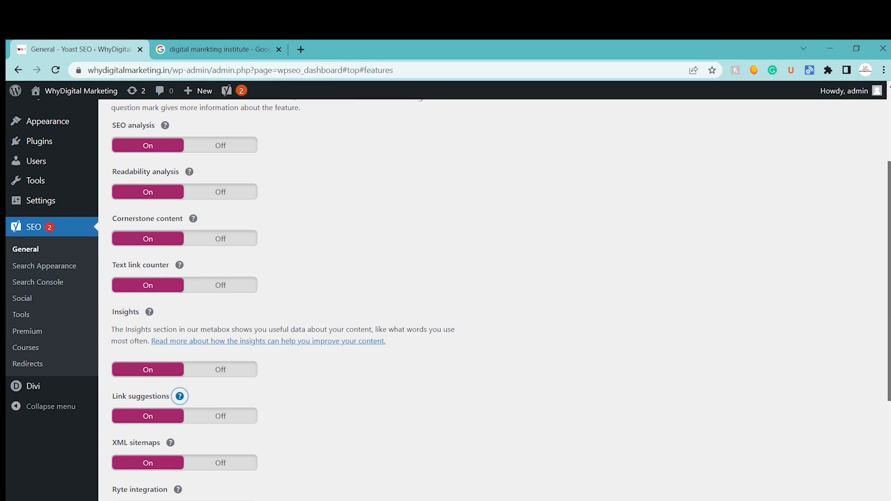
{"action": "scroll", "coordinate": [446, 297], "scroll_direction": "down", "scroll_amount": 4}
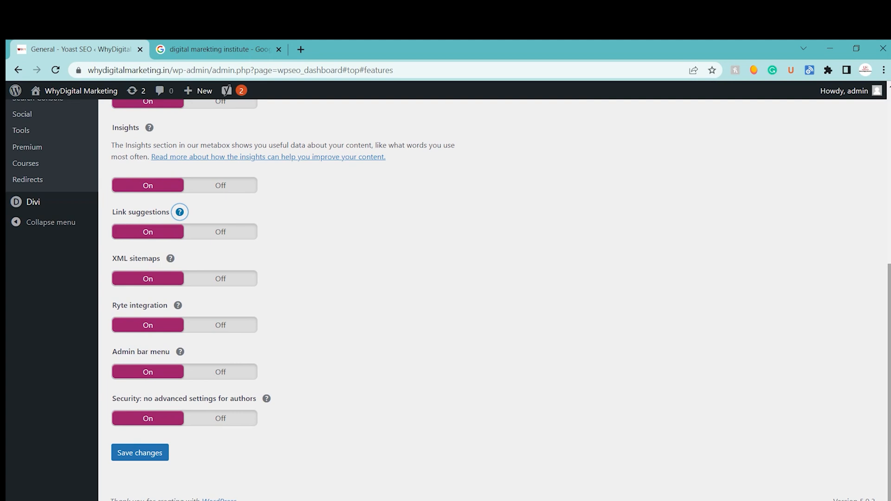
{"action": "left_click", "coordinate": [153, 460]}
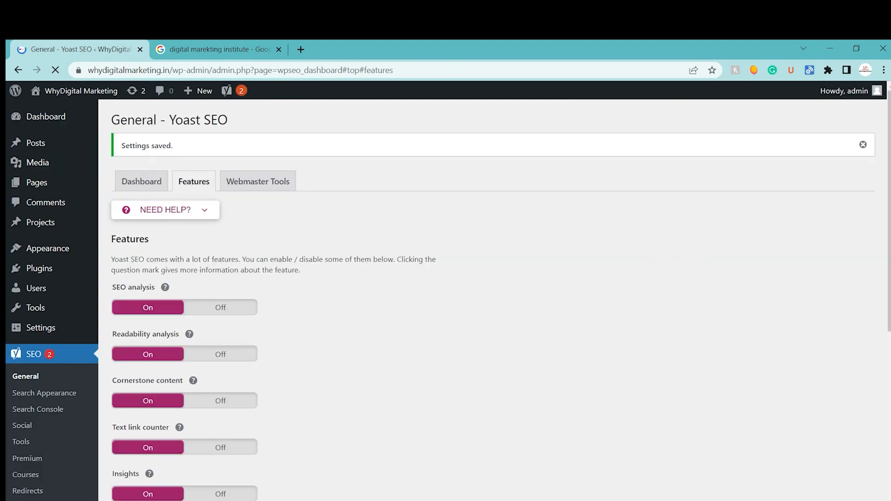
Step: Expand the explanation of the XML sitemaps feature and open the site's XML sitemap from it
{"action": "scroll", "coordinate": [446, 297], "scroll_direction": "down", "scroll_amount": 4}
{"action": "scroll", "coordinate": [445, 297], "scroll_direction": "down", "scroll_amount": 1}
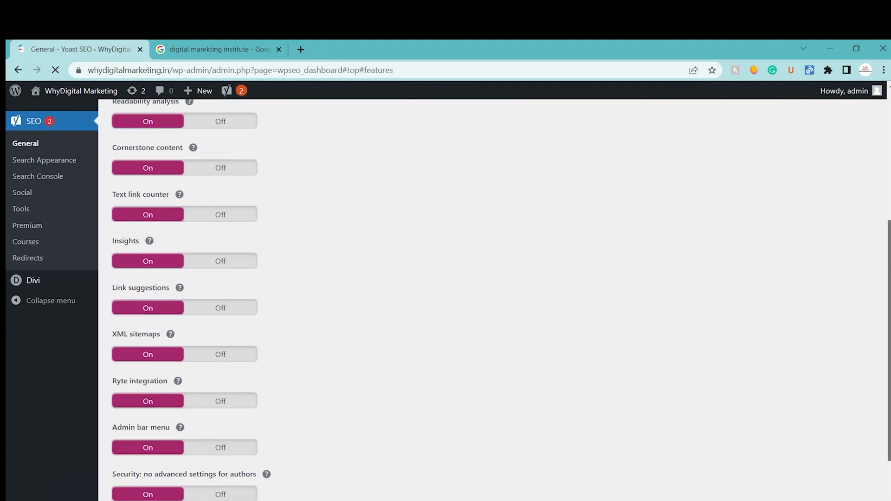
{"action": "left_click", "coordinate": [171, 335]}
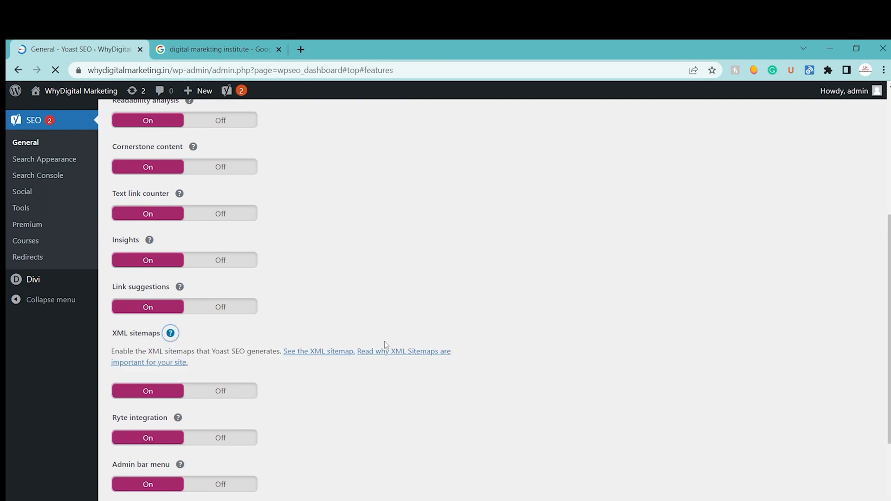
{"action": "left_click", "coordinate": [312, 352]}
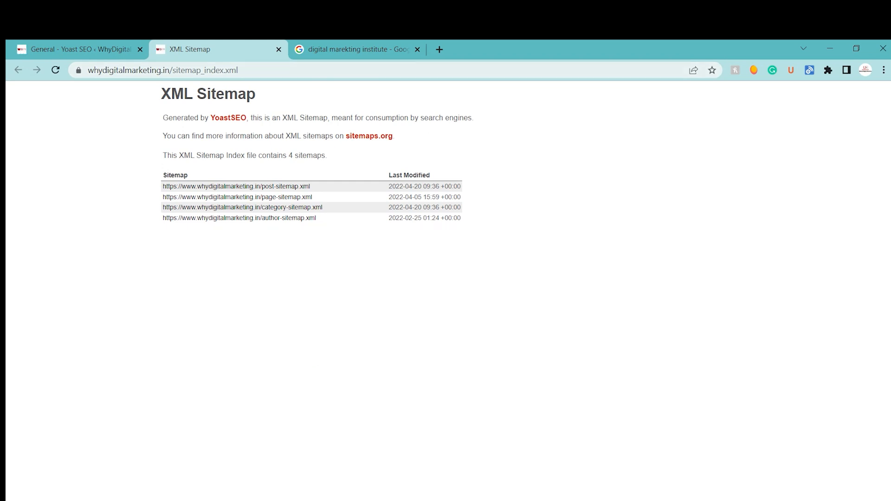
Step: Close the Google search results and open Google Search Console in a new tab
{"action": "left_click", "coordinate": [412, 50]}
{"action": "left_click", "coordinate": [417, 50]}
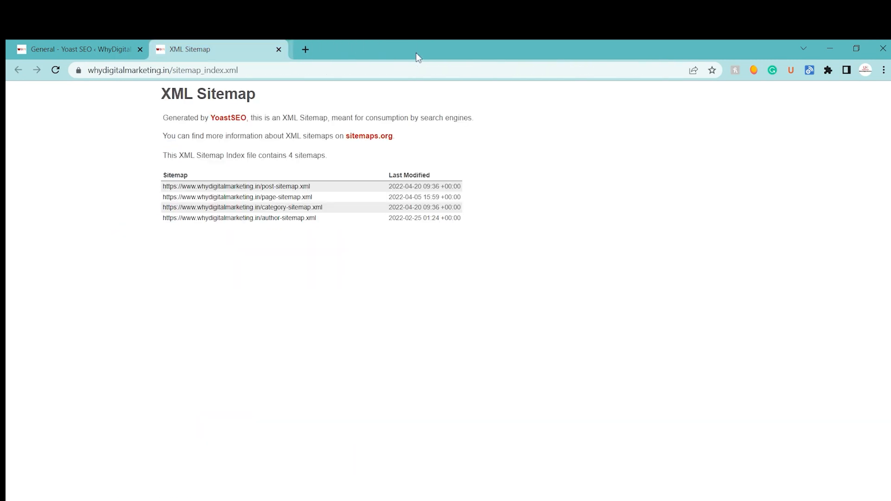
{"action": "left_click", "coordinate": [300, 48]}
{"action": "left_click", "coordinate": [253, 88]}
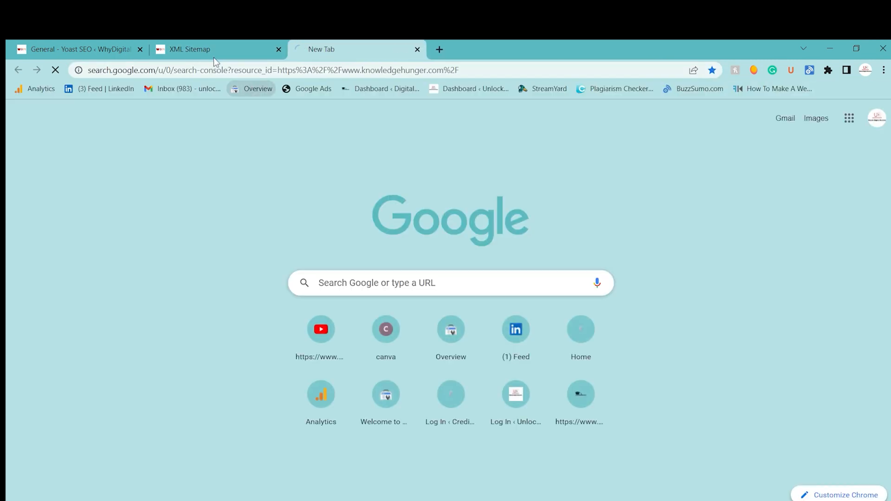
{"action": "left_click", "coordinate": [213, 57]}
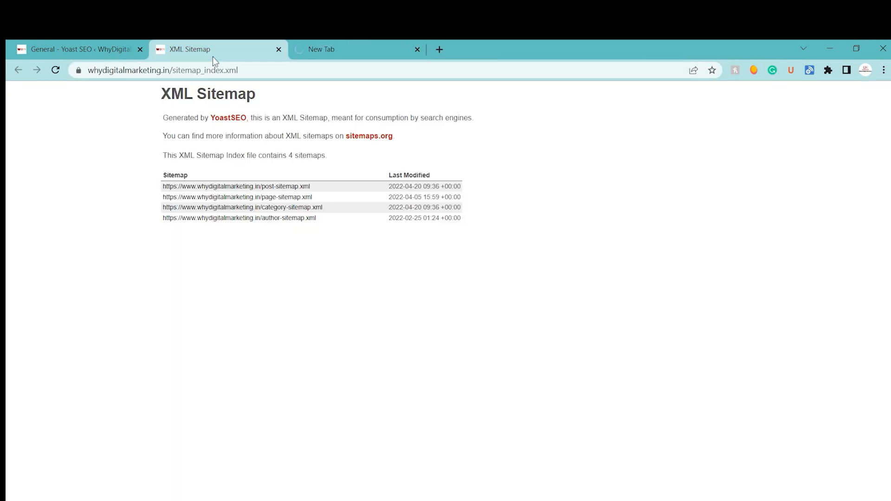
{"action": "left_click", "coordinate": [323, 41]}
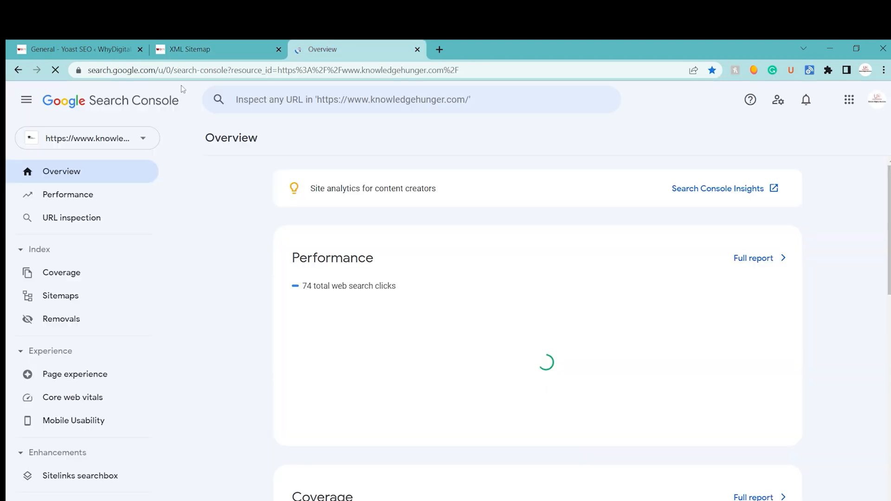
{"action": "left_click", "coordinate": [95, 139]}
{"action": "left_click", "coordinate": [100, 238]}
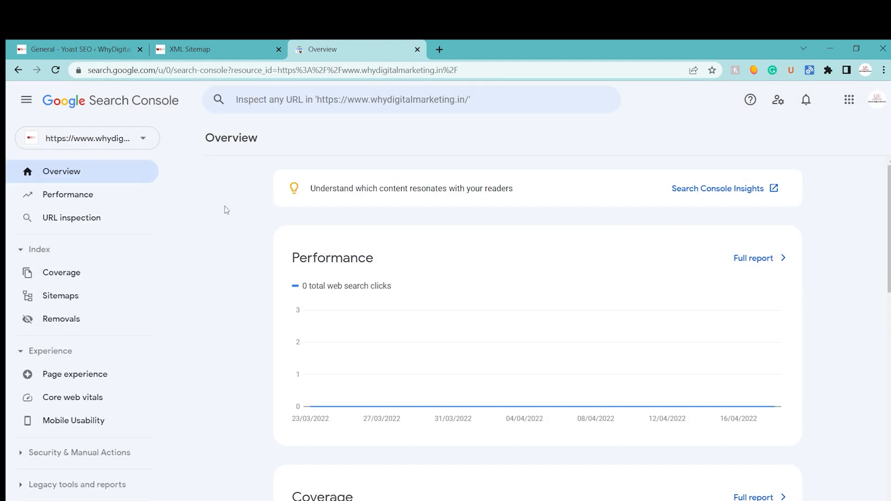
{"action": "left_click", "coordinate": [79, 300]}
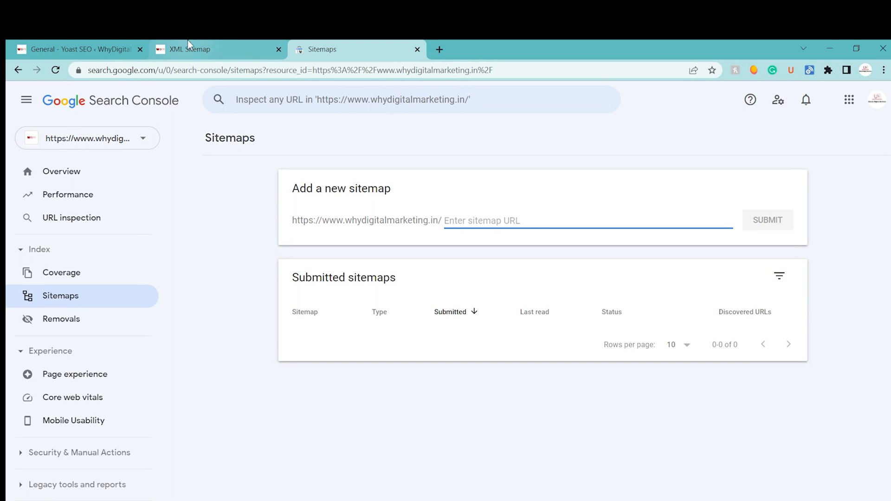
Step: Copy post-sitemap.xml from the XML sitemap index and submit it as a new sitemap in Search Console
{"action": "left_click", "coordinate": [187, 47]}
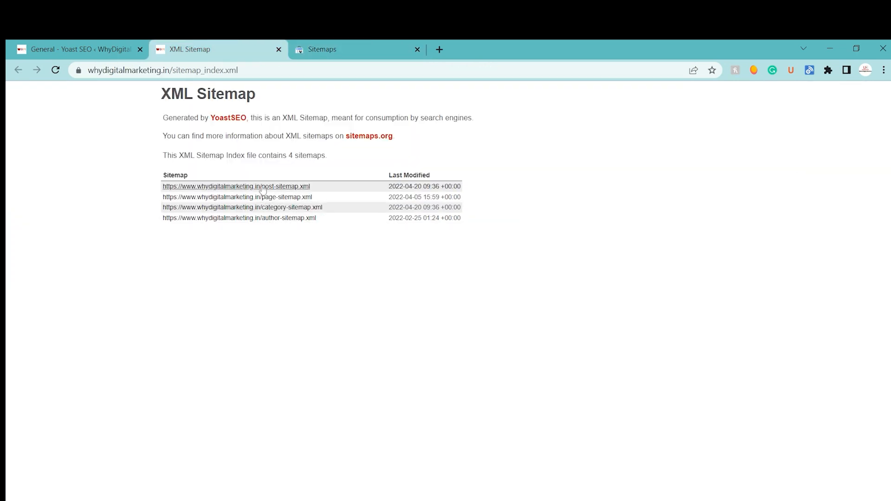
{"action": "left_click_drag", "start_coordinate": [310, 186], "coordinate": [263, 195]}
{"action": "key", "text": "ctrl+c"}
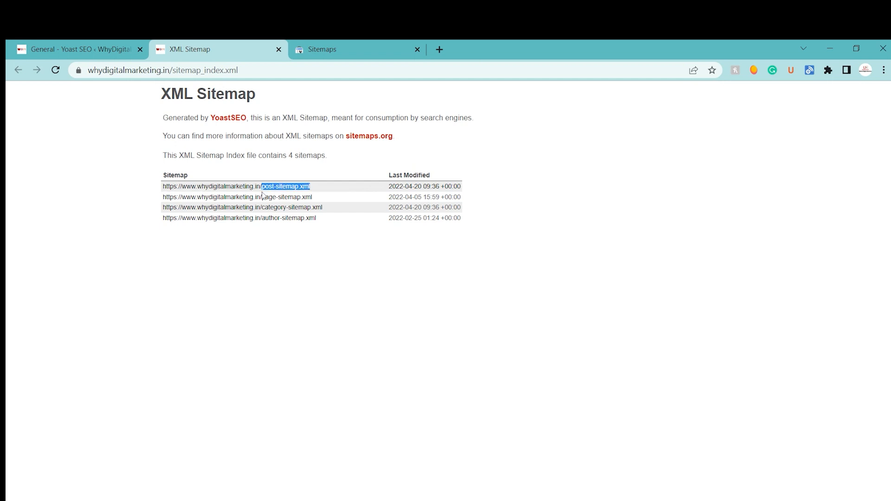
{"action": "left_click", "coordinate": [365, 43]}
{"action": "left_click", "coordinate": [459, 215]}
{"action": "key", "text": "ctrl+v"}
{"action": "left_click", "coordinate": [747, 221]}
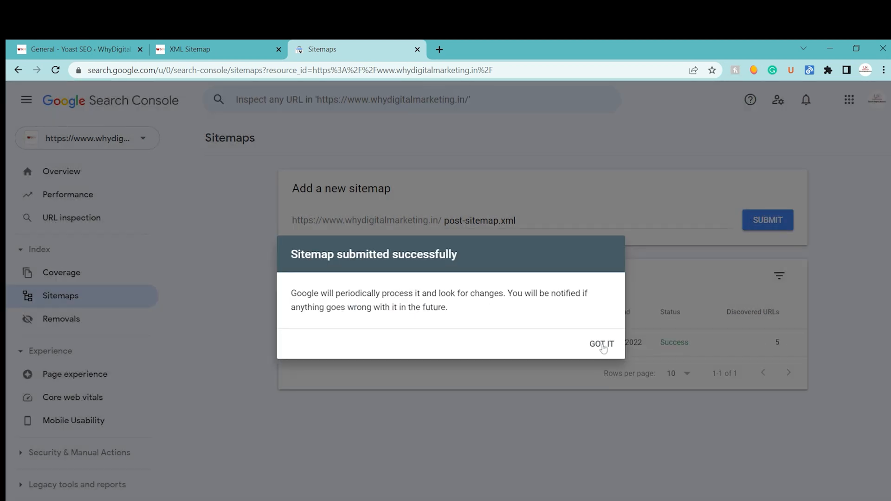
{"action": "left_click", "coordinate": [602, 346]}
Step: Copy page-sitemap.xml from the sitemap index, submit it in Search Console, and dismiss the confirmation
{"action": "left_click", "coordinate": [191, 49]}
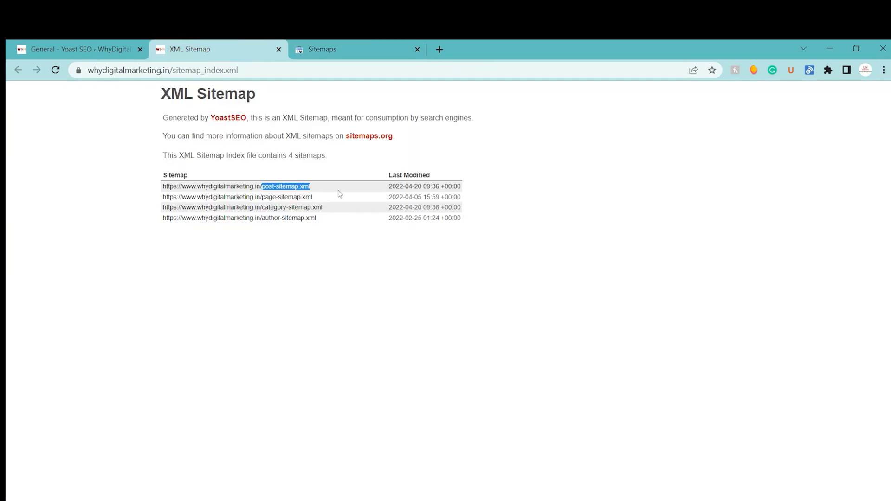
{"action": "left_click_drag", "start_coordinate": [320, 197], "coordinate": [261, 197]}
{"action": "key", "text": "ctrl+c"}
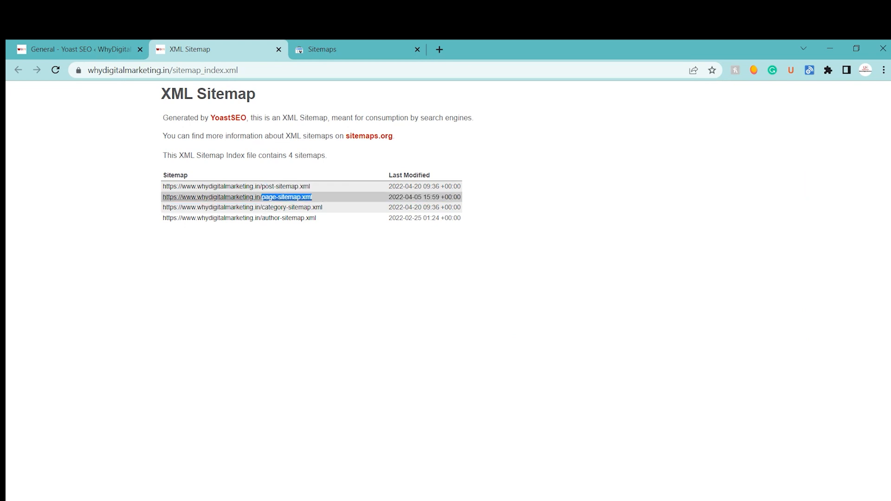
{"action": "left_click", "coordinate": [311, 49]}
{"action": "left_click", "coordinate": [515, 221]}
{"action": "key", "text": "ctrl+v"}
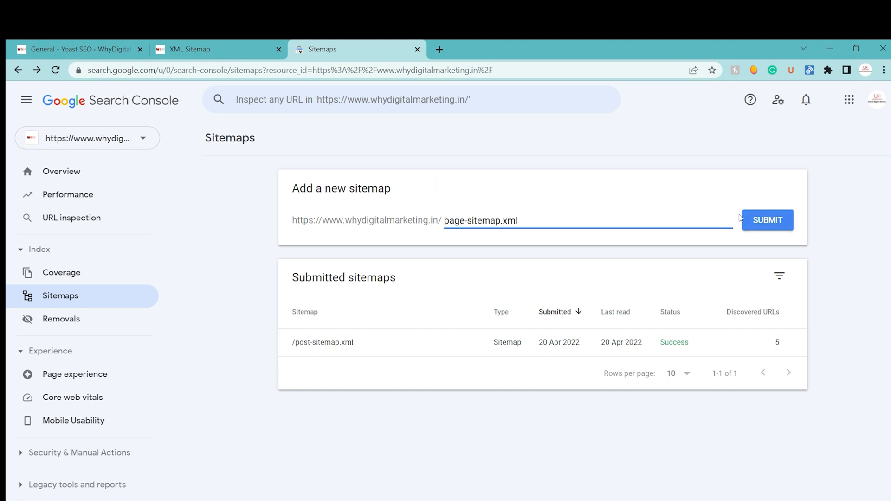
{"action": "left_click", "coordinate": [761, 222]}
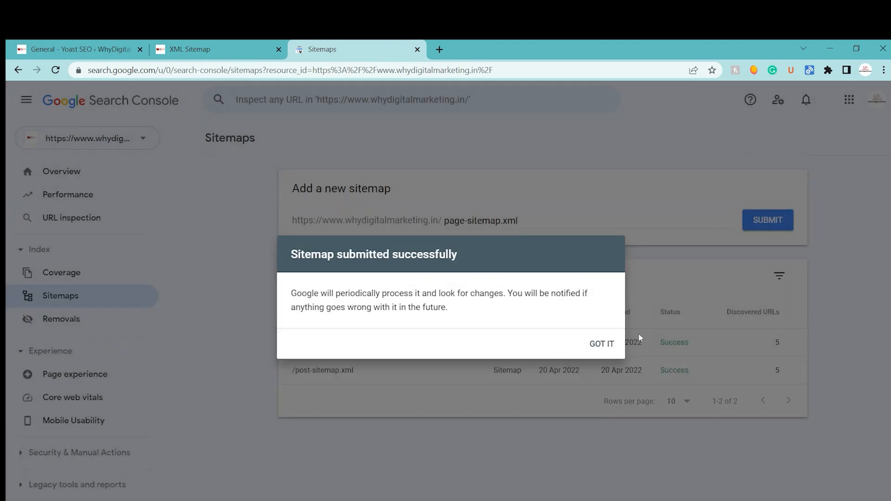
{"action": "left_click", "coordinate": [601, 343]}
Step: Copy category-sitemap.xml from the XML sitemap index and submit it as a new sitemap in Search Console
{"action": "left_click", "coordinate": [206, 46]}
{"action": "left_click_drag", "start_coordinate": [325, 208], "coordinate": [262, 208]}
{"action": "key", "text": "ctrl+c"}
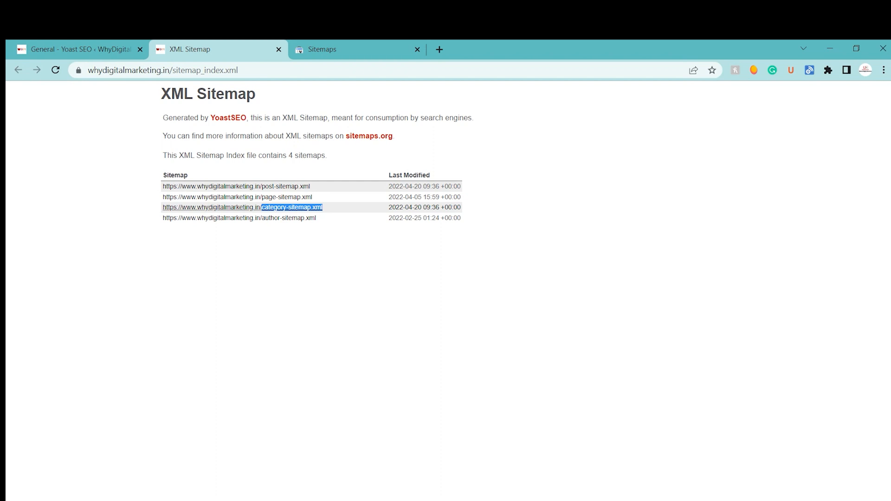
{"action": "left_click", "coordinate": [325, 49]}
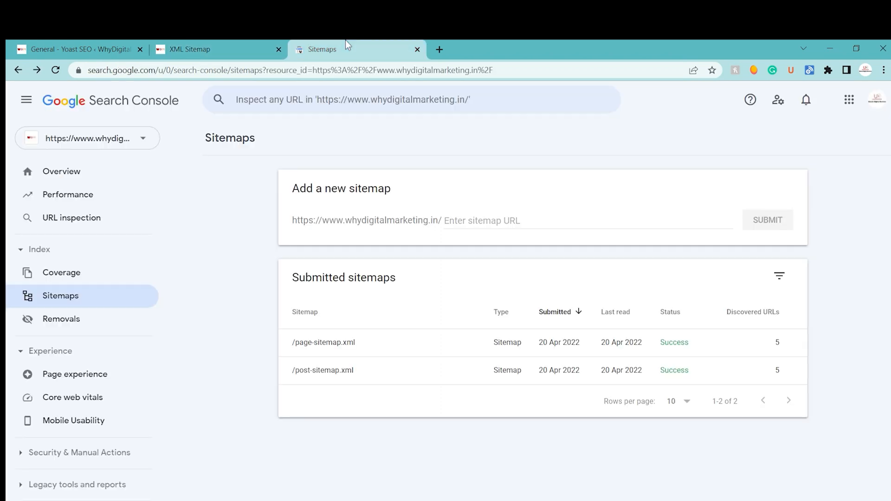
{"action": "left_click", "coordinate": [445, 221]}
{"action": "key", "text": "ctrl+v"}
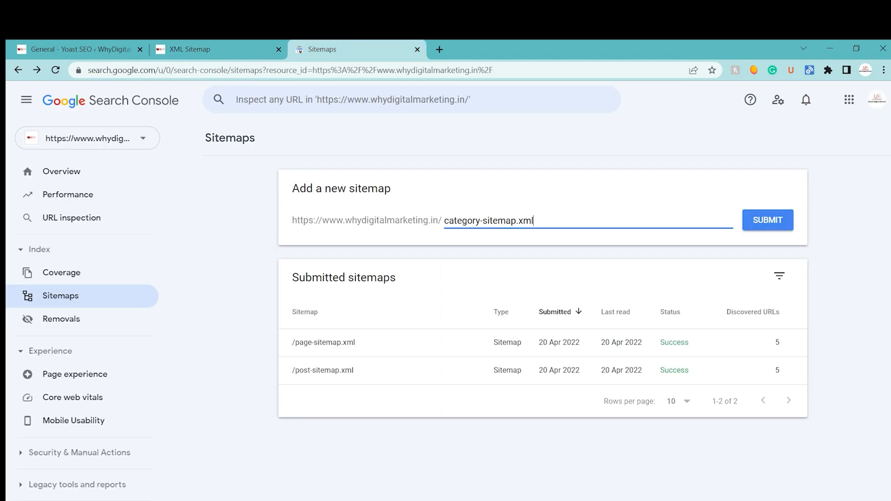
{"action": "left_click", "coordinate": [744, 227]}
Step: Copy the author-sitemap.xml entry from the index, submit author-sitemap.xml in Search Console, and dismiss the submission confirmations
{"action": "left_click", "coordinate": [208, 49]}
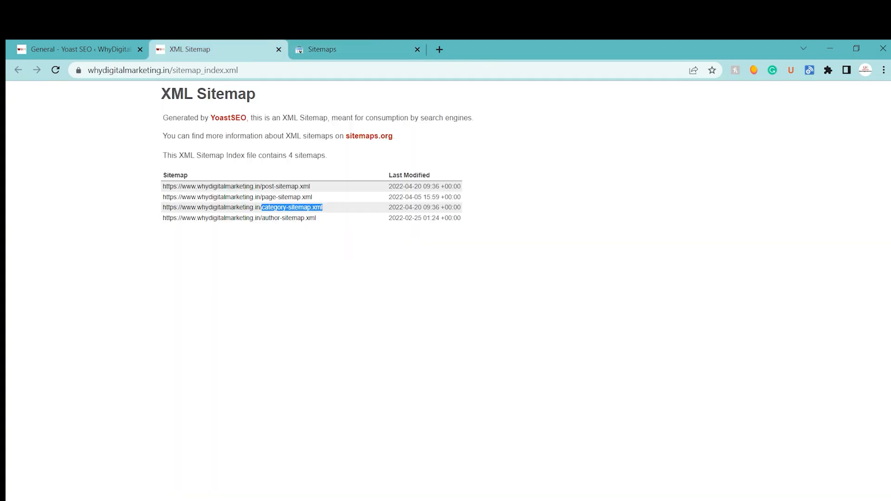
{"action": "left_click", "coordinate": [326, 224]}
{"action": "left_click_drag", "start_coordinate": [326, 223], "coordinate": [265, 224]}
{"action": "key", "text": "ctrl+c"}
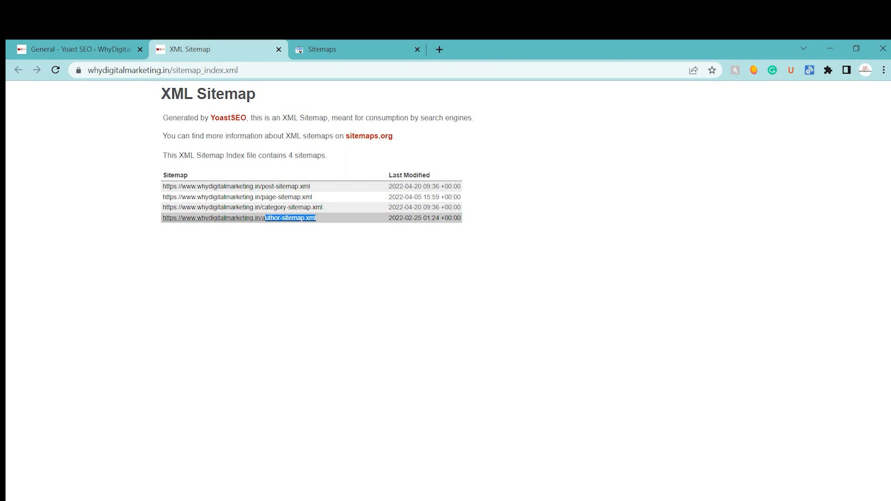
{"action": "left_click", "coordinate": [332, 46]}
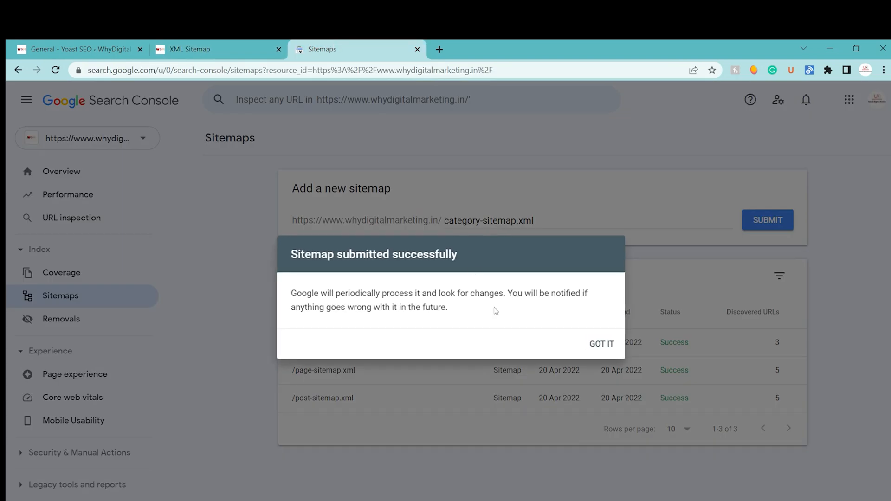
{"action": "left_click", "coordinate": [601, 344]}
{"action": "left_click", "coordinate": [535, 226]}
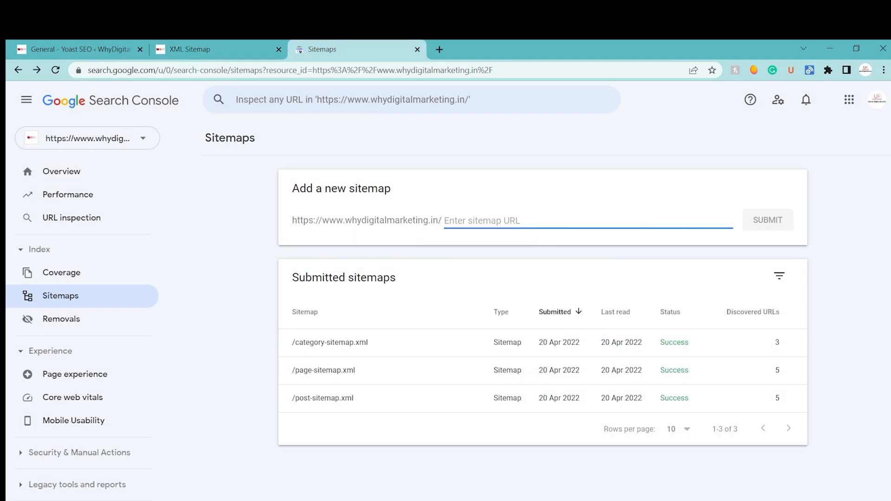
{"action": "key", "text": "ctrl+v"}
{"action": "type", "text": "a"}
{"action": "left_click", "coordinate": [752, 220]}
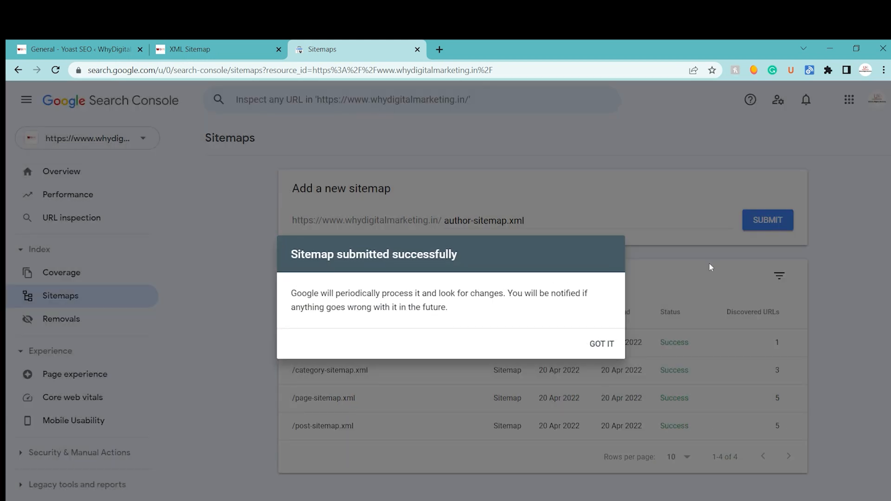
{"action": "left_click", "coordinate": [602, 343]}
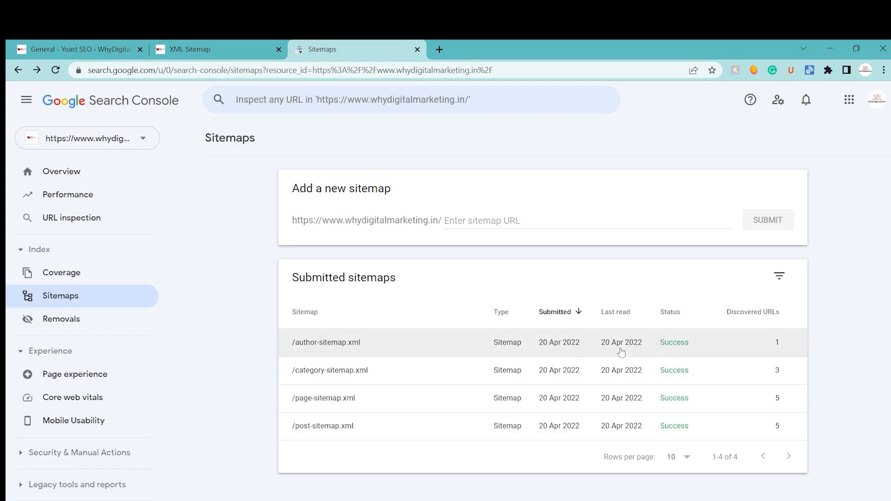
Step: View the page-sitemap.xml details in Search Console and check the site's pages at whydigitalmarketing.in in a new tab
{"action": "left_click", "coordinate": [392, 404]}
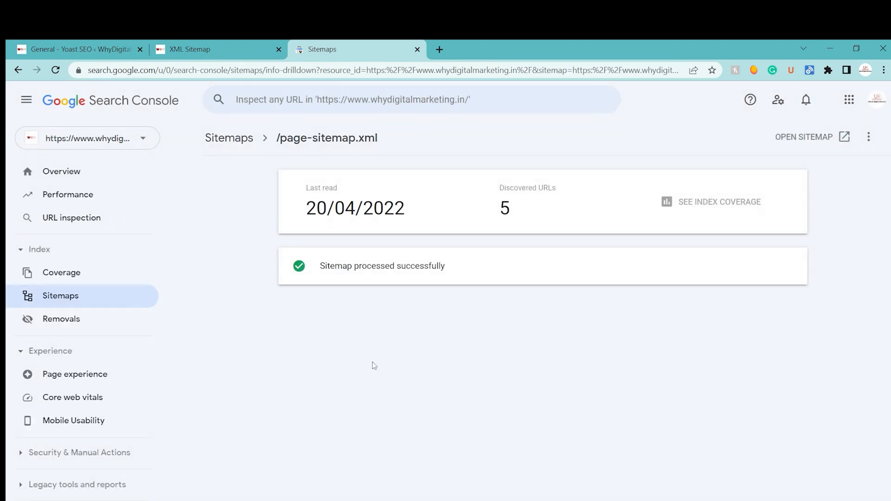
{"action": "left_click", "coordinate": [436, 43]}
{"action": "type", "text": "whydigitalmarketing.in/wp-ad"}
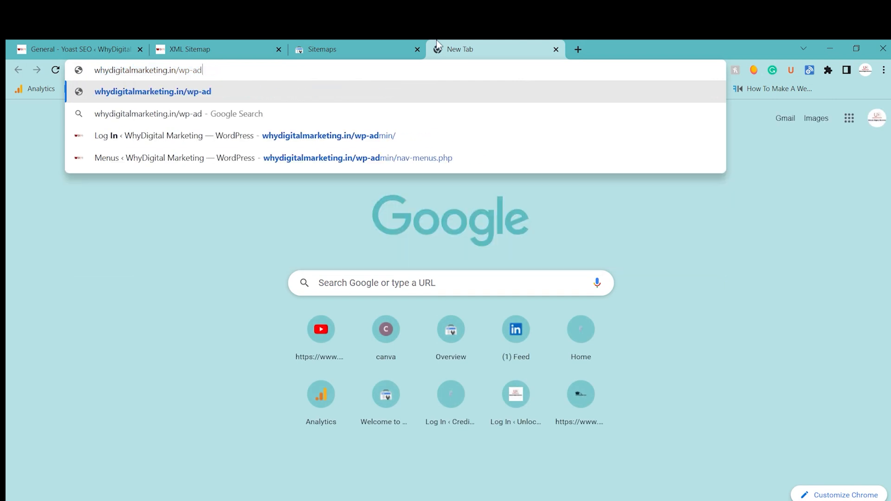
{"action": "key", "text": "BackSpace"}
{"action": "key", "text": "BackSpace"}
{"action": "key", "text": "BackSpace"}
{"action": "key", "text": "BackSpace"}
{"action": "key", "text": "BackSpace"}
{"action": "key", "text": "Return"}
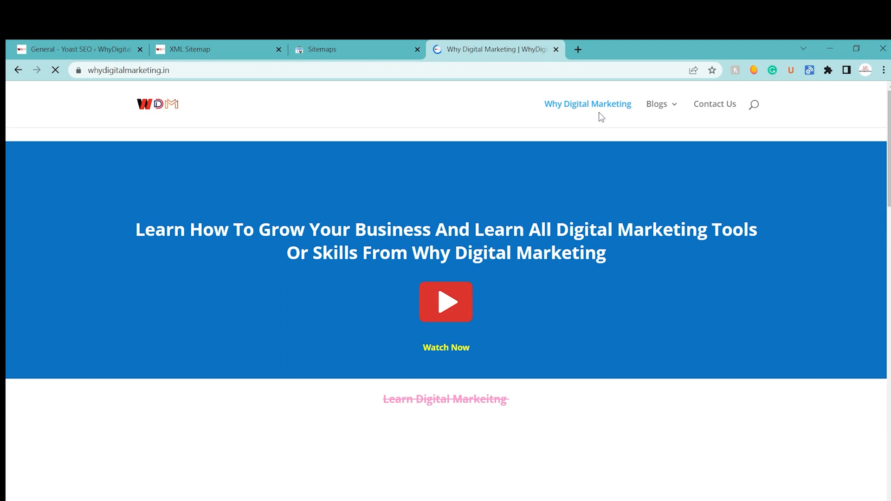
{"action": "mouse_move", "coordinate": [653, 112]}
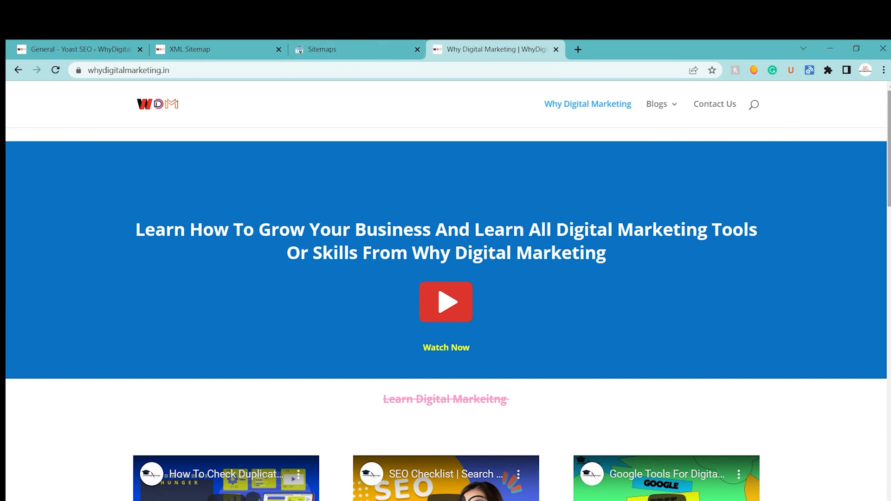
{"action": "scroll", "coordinate": [778, 146], "scroll_direction": "down", "scroll_amount": 15}
{"action": "scroll", "coordinate": [778, 146], "scroll_direction": "up", "scroll_amount": 15}
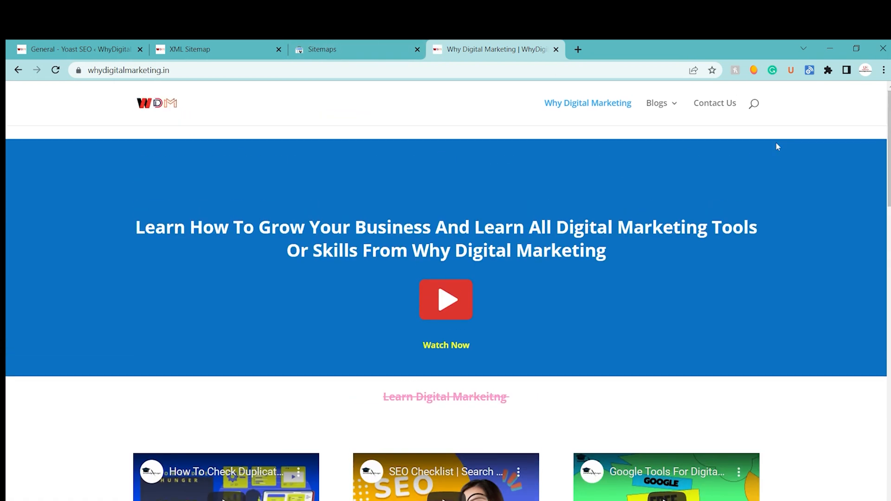
Step: Return to the submitted sitemaps in Search Console and view the post-sitemap.xml details alongside the live website
{"action": "left_click", "coordinate": [360, 42]}
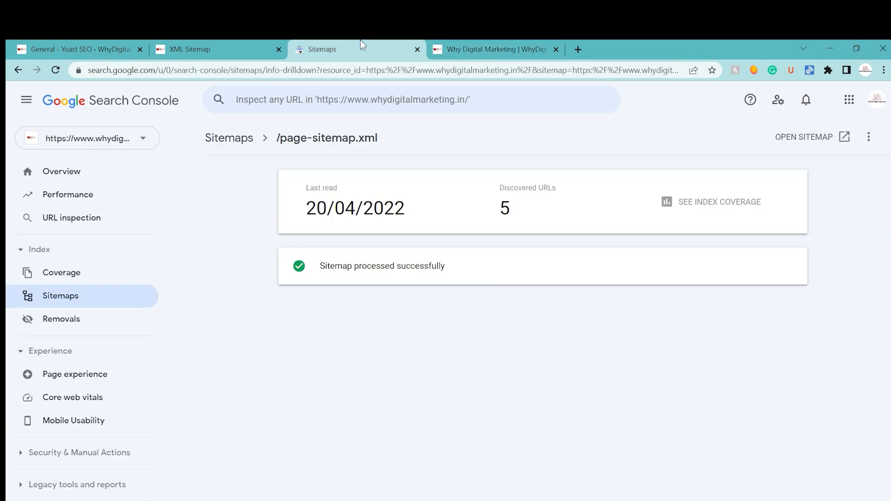
{"action": "left_click", "coordinate": [18, 71]}
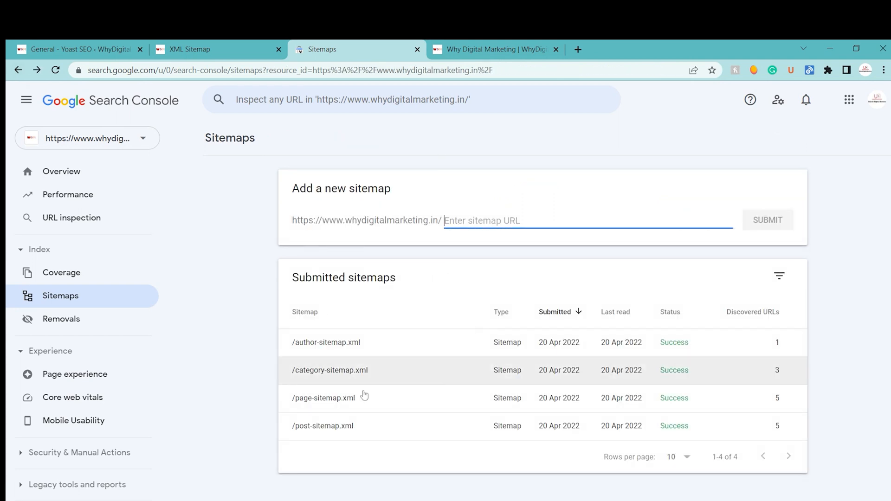
{"action": "left_click", "coordinate": [532, 430]}
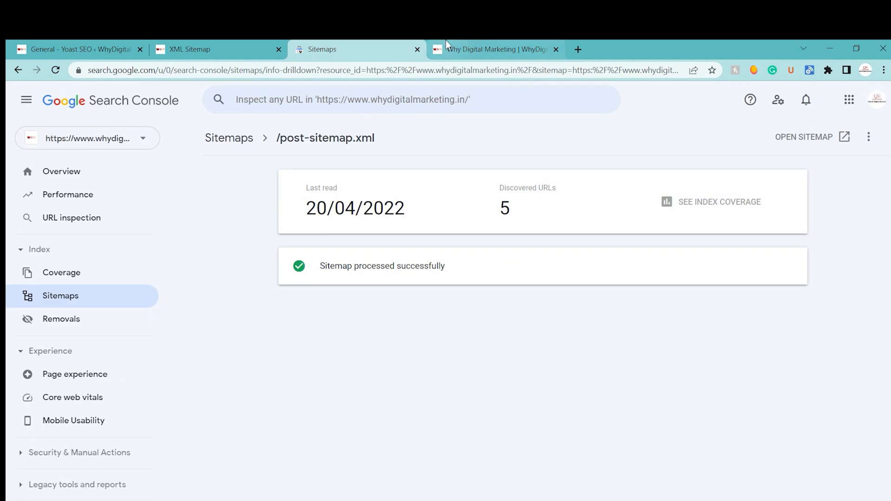
{"action": "left_click", "coordinate": [445, 41]}
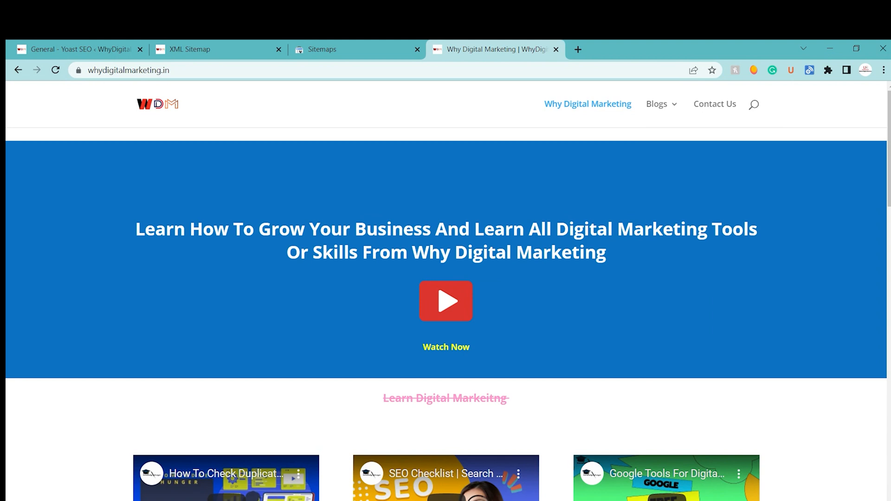
{"action": "left_click", "coordinate": [363, 45]}
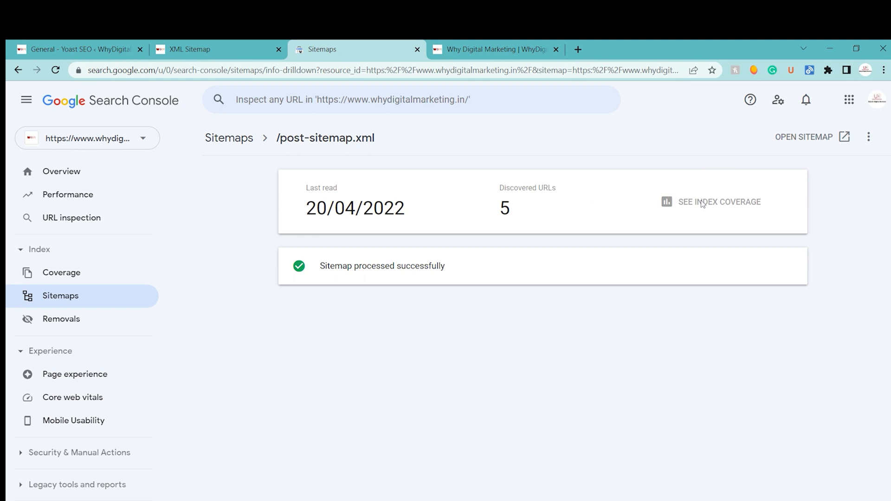
Step: Open the post-sitemap.xml file from Search Console and compare its URLs with the website's Blogs entries
{"action": "left_click", "coordinate": [844, 137]}
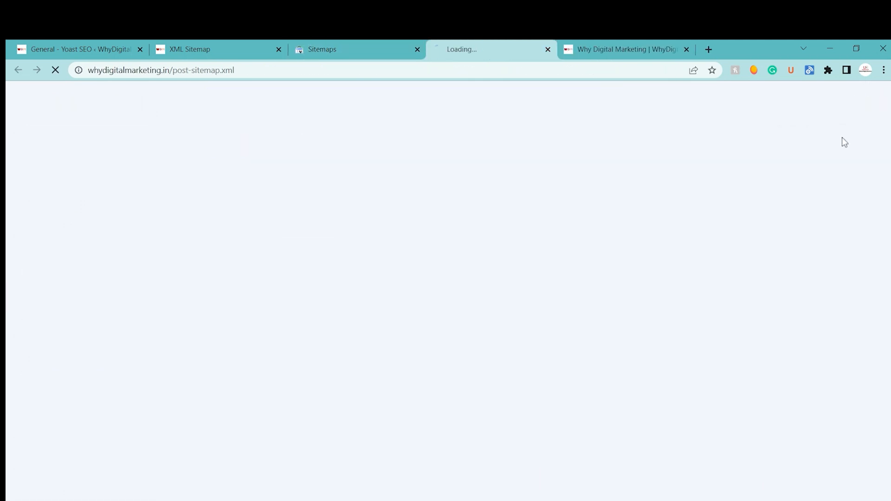
{"action": "left_click", "coordinate": [690, 44]}
{"action": "mouse_move", "coordinate": [680, 130]}
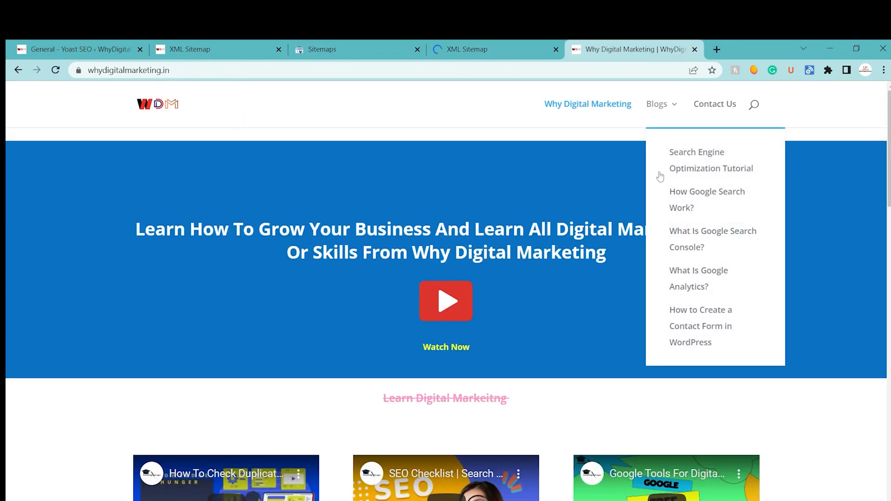
{"action": "left_click", "coordinate": [491, 41]}
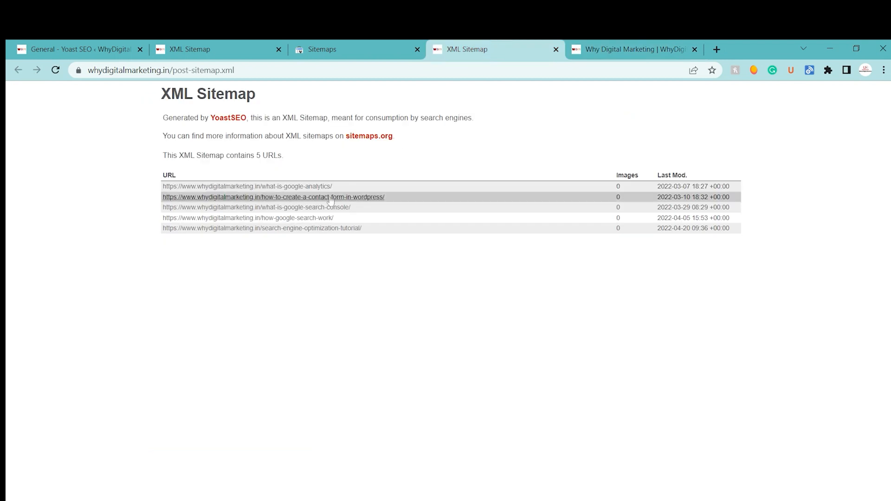
{"action": "left_click", "coordinate": [599, 49]}
{"action": "mouse_move", "coordinate": [665, 109]}
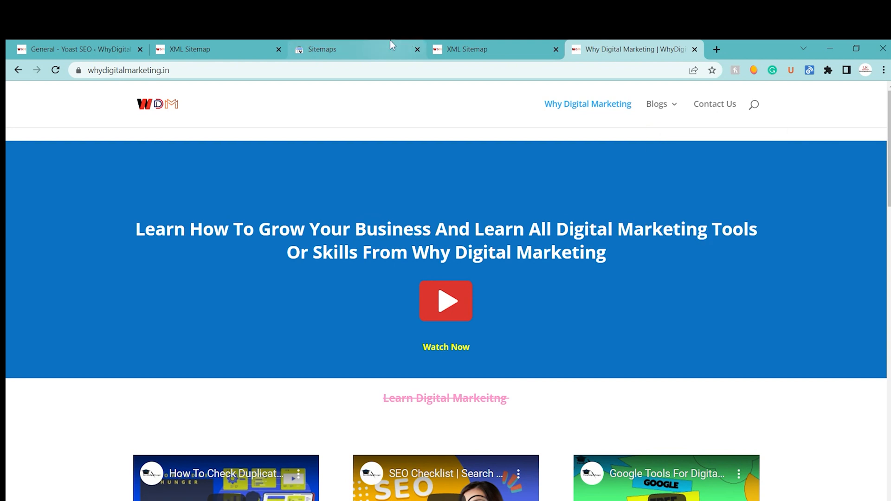
{"action": "left_click", "coordinate": [351, 42]}
{"action": "left_click", "coordinate": [453, 43]}
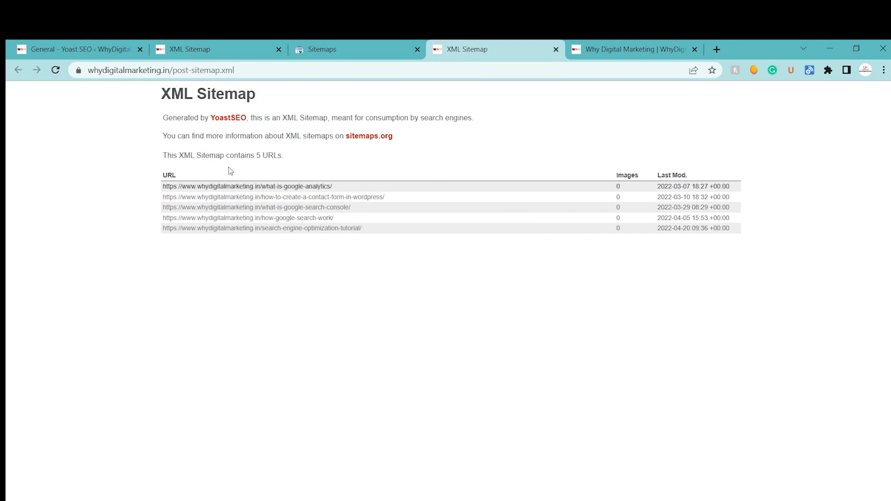
{"action": "left_click", "coordinate": [381, 42]}
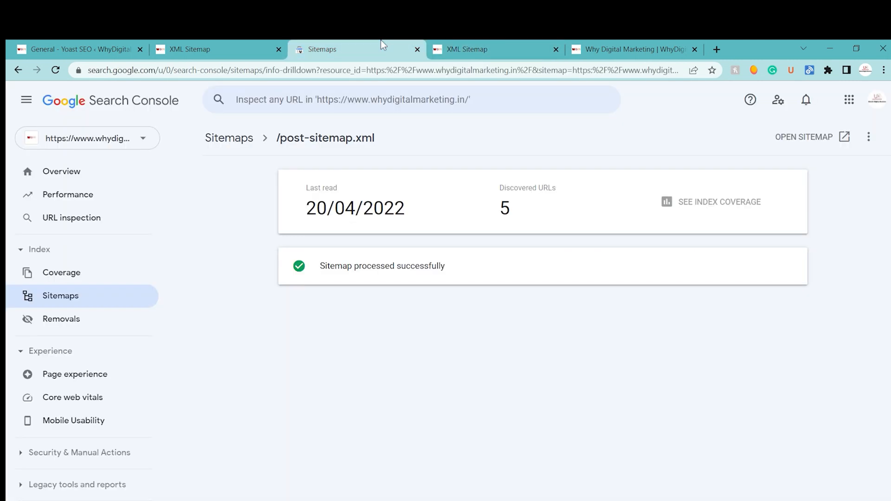
Step: Close the sitemap, website and Search Console tabs and return to the start of the Yoast SEO Features settings
{"action": "left_click", "coordinate": [555, 48]}
{"action": "left_click", "coordinate": [555, 49]}
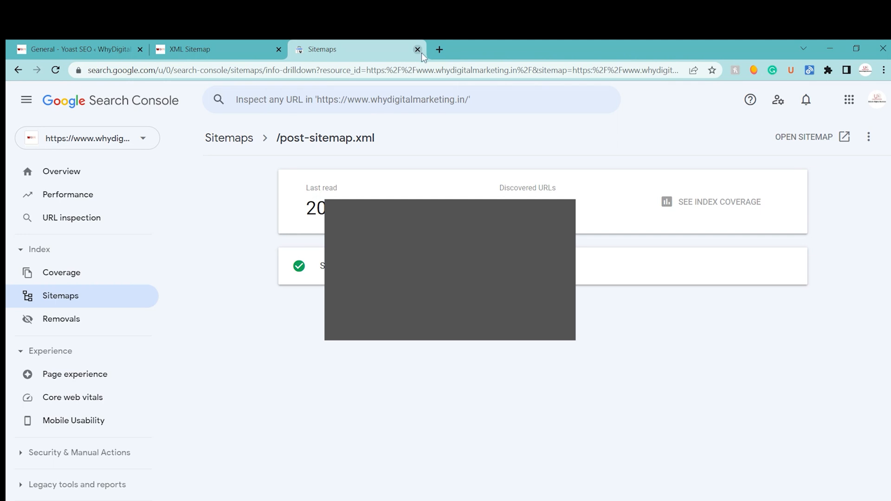
{"action": "left_click", "coordinate": [418, 49]}
{"action": "left_click", "coordinate": [279, 49]}
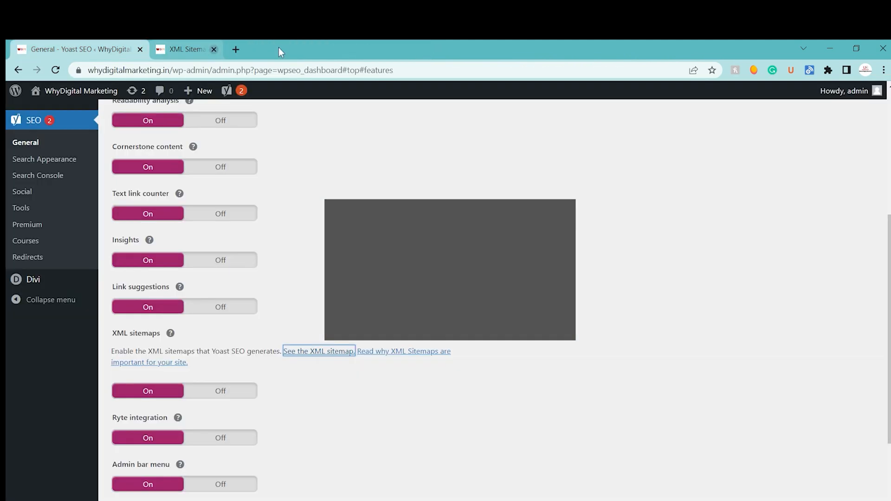
{"action": "left_click", "coordinate": [550, 114]}
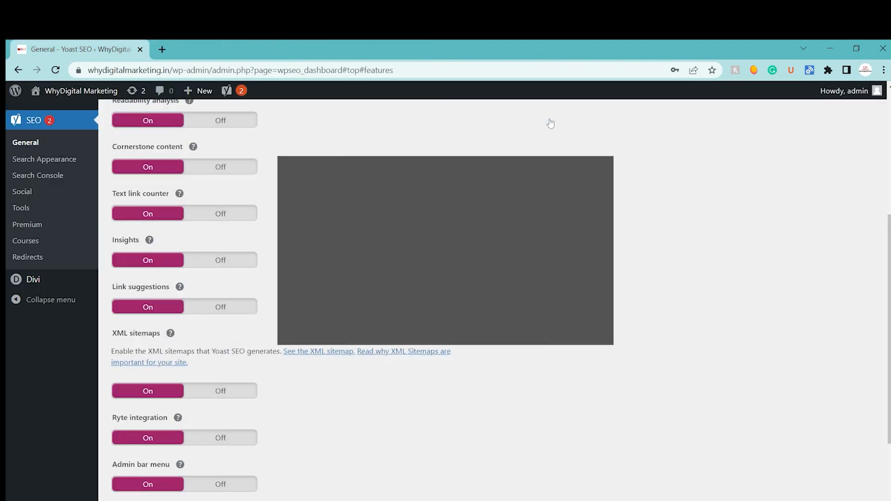
{"action": "scroll", "coordinate": [488, 348], "scroll_direction": "up", "scroll_amount": 4}
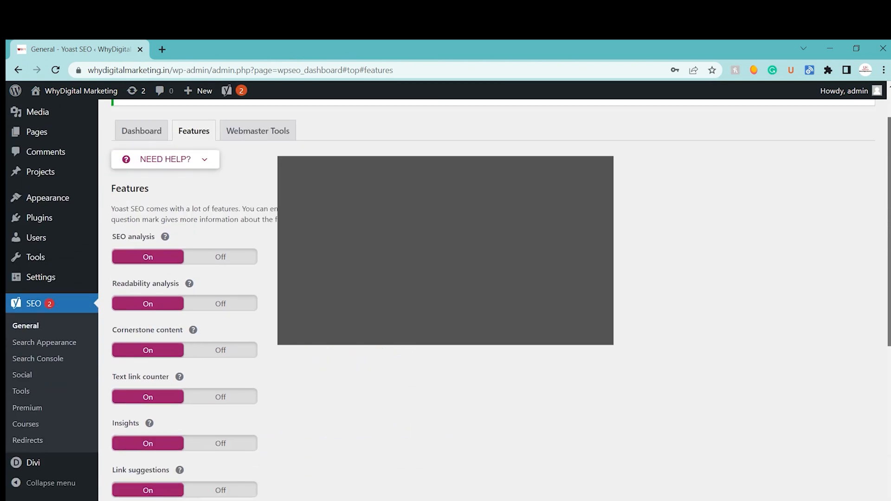
{"action": "left_click_drag", "start_coordinate": [889, 232], "coordinate": [889, 206]}
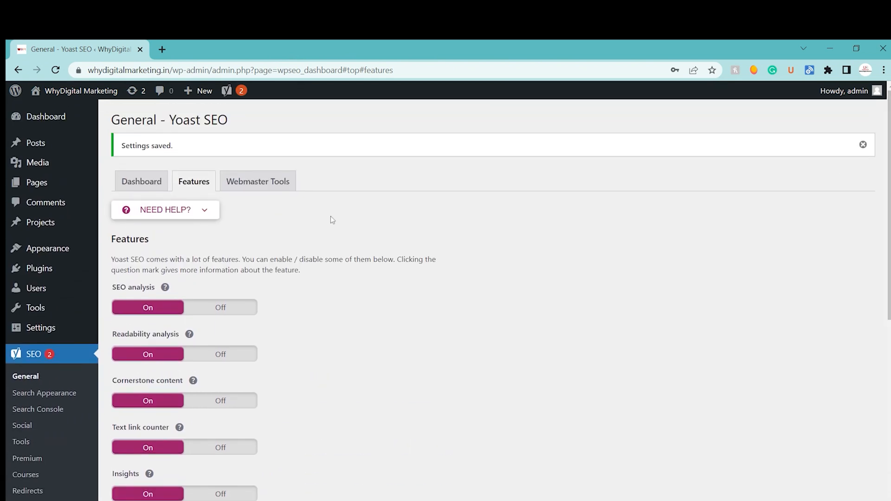
Step: Search Google for "best car under 10 lakh" in a new tab and expand the question about the best cars under 10 Lakh
{"action": "left_click", "coordinate": [166, 44]}
{"action": "type", "text": "d"}
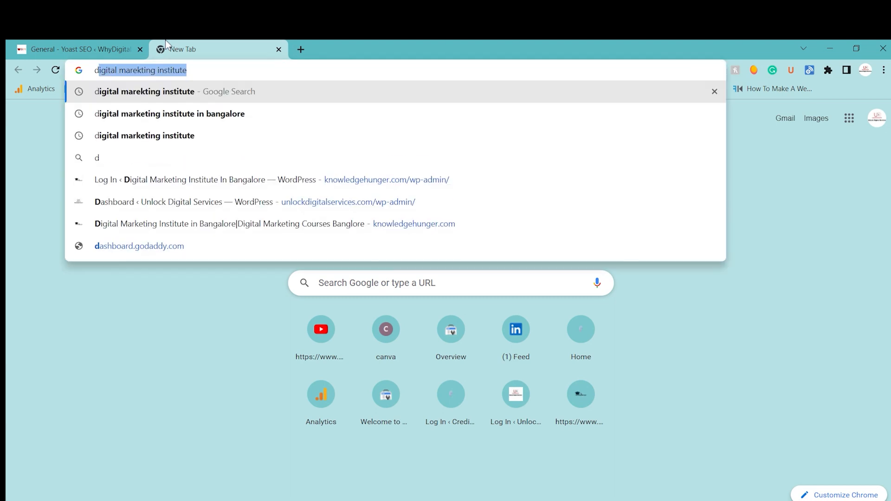
{"action": "key", "text": "BackSpace"}
{"action": "key", "text": "BackSpace"}
{"action": "type", "text": "b"}
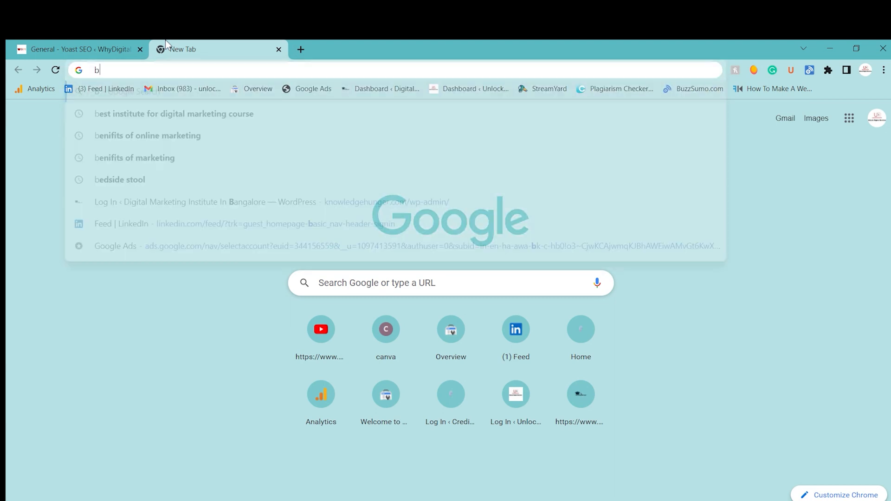
{"action": "type", "text": "est car"}
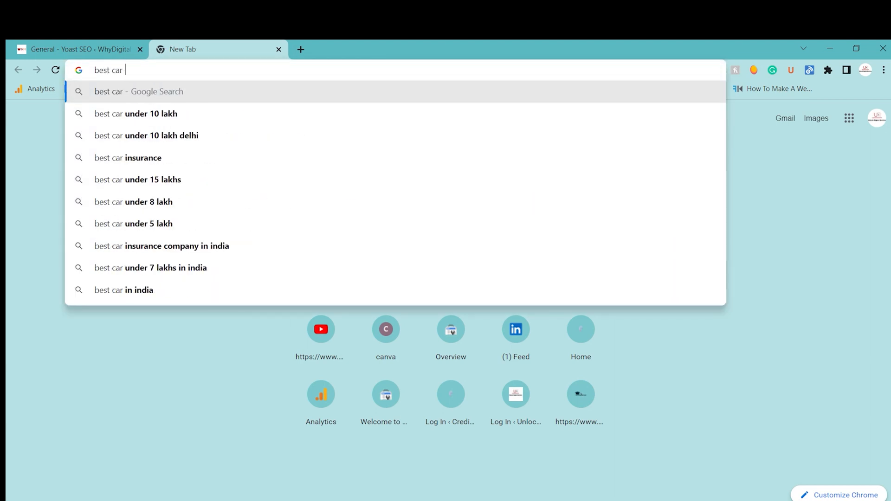
{"action": "key", "text": "Down"}
{"action": "key", "text": "Return"}
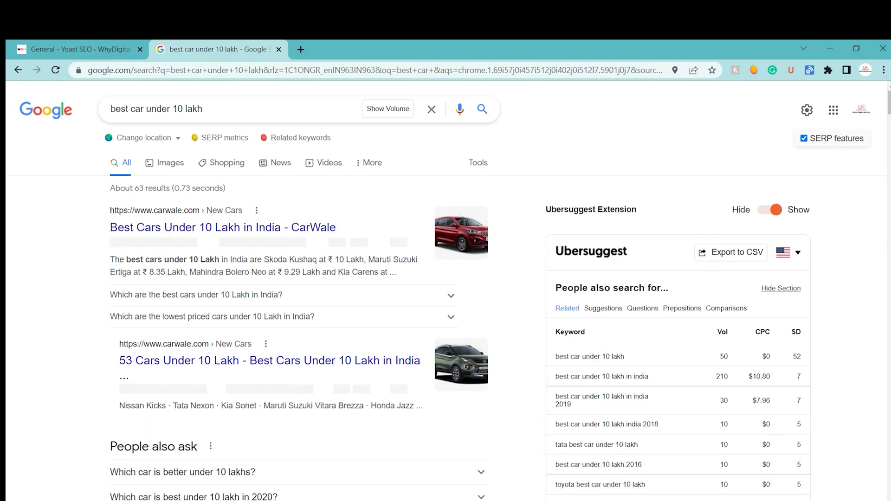
{"action": "left_click", "coordinate": [243, 296]}
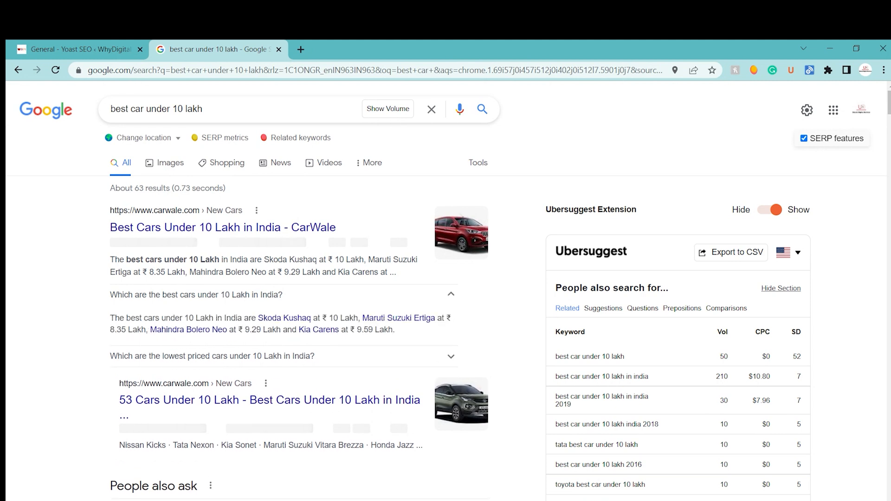
Step: Skim the remaining Google results for the car search and return to the Yoast SEO settings
{"action": "left_click", "coordinate": [243, 296]}
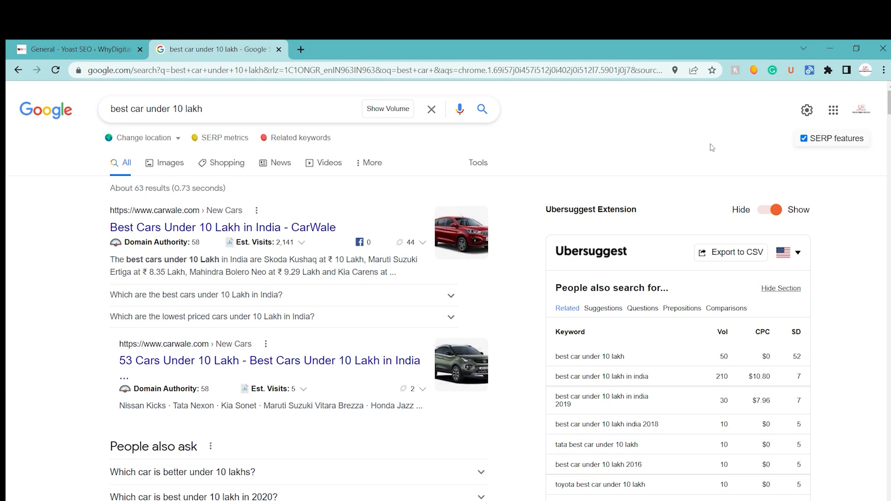
{"action": "scroll", "coordinate": [712, 147], "scroll_direction": "down", "scroll_amount": 9}
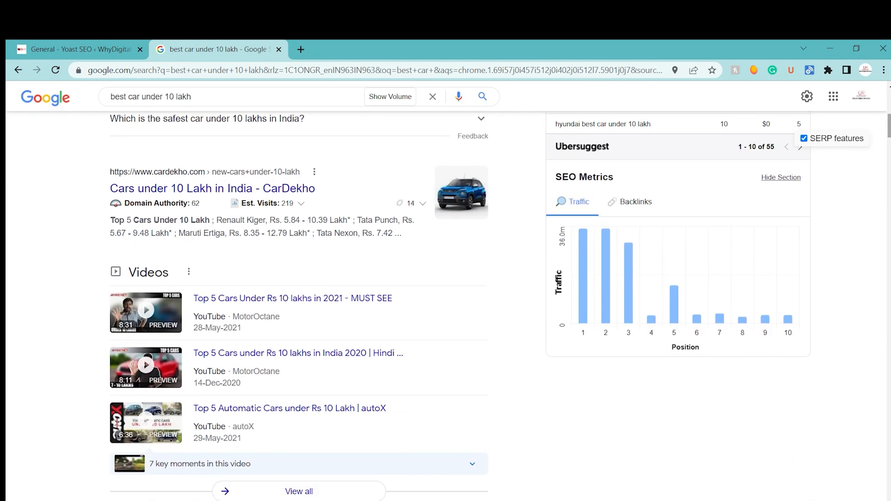
{"action": "left_click", "coordinate": [139, 44]}
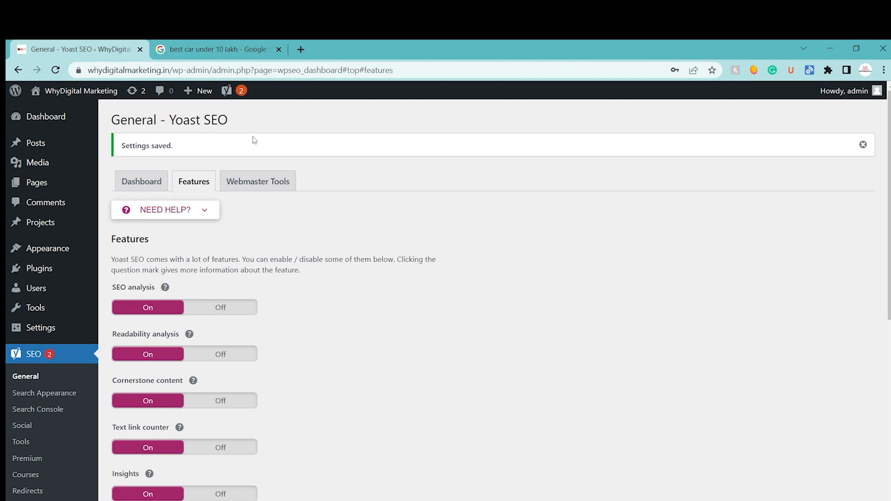
Step: Open Yoast's Webmaster Tools verification settings and go from there to Google's site verification methods page
{"action": "left_click", "coordinate": [251, 176]}
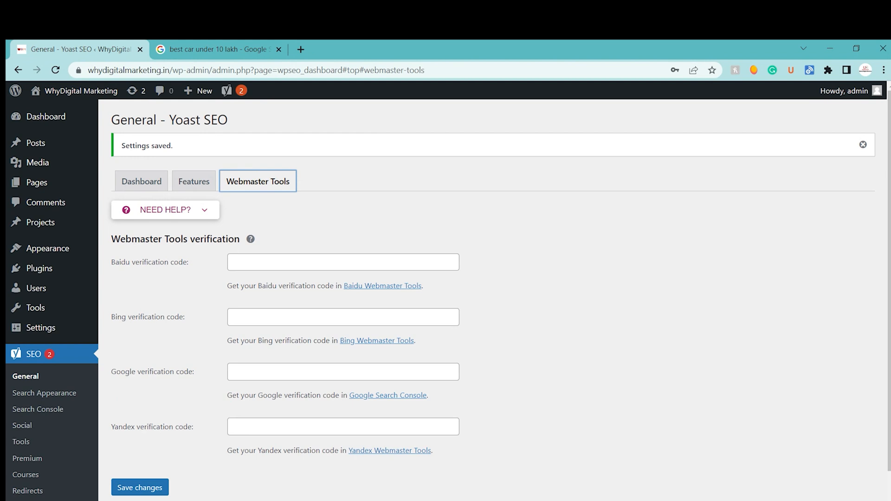
{"action": "left_click", "coordinate": [376, 395]}
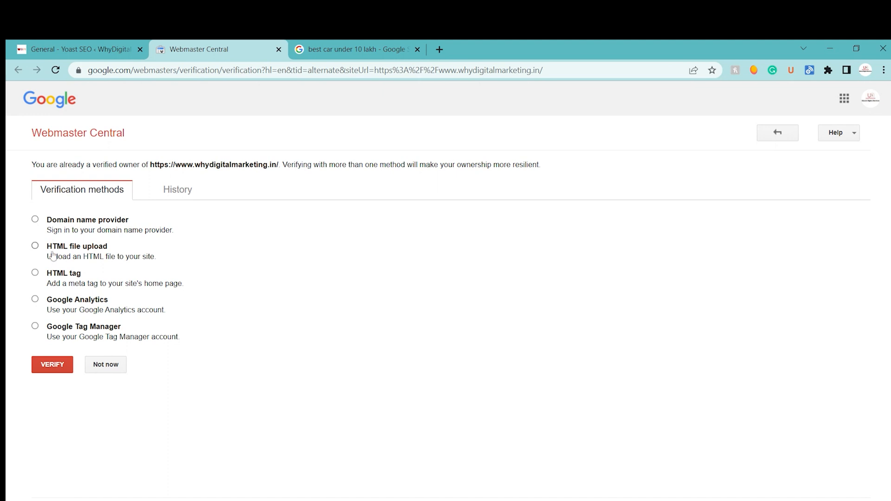
{"action": "left_click", "coordinate": [183, 203]}
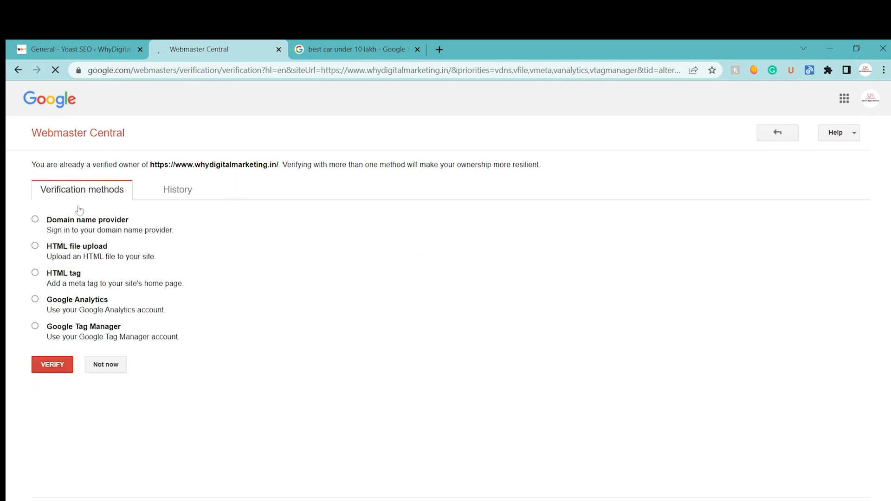
Step: Try to verify the website's ownership with the Google Analytics method and with the HTML file upload method
{"action": "left_click", "coordinate": [35, 299]}
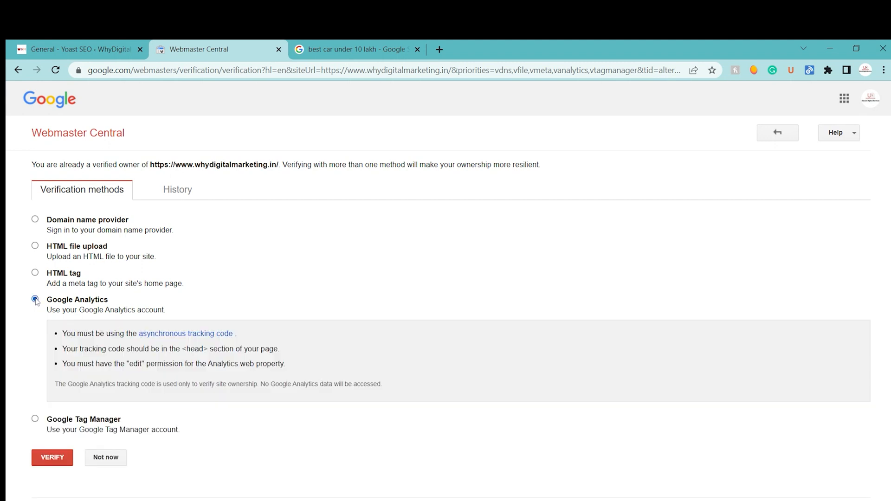
{"action": "left_click", "coordinate": [42, 459]}
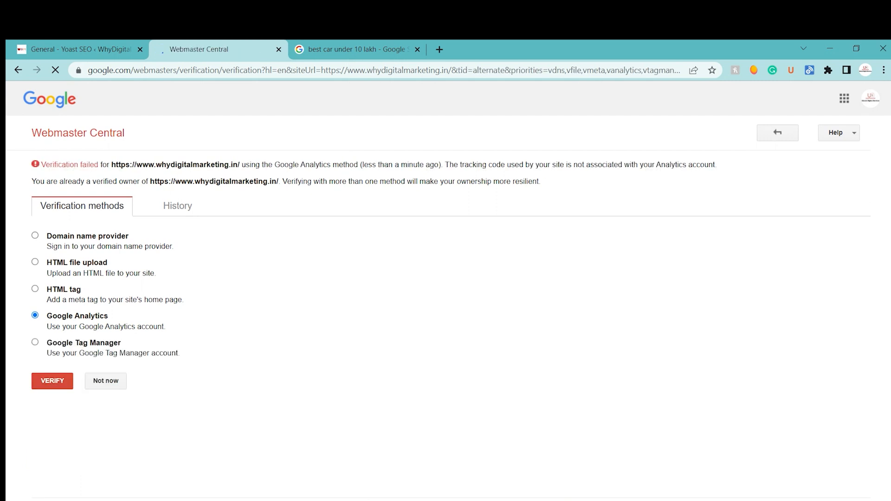
{"action": "left_click", "coordinate": [35, 262]}
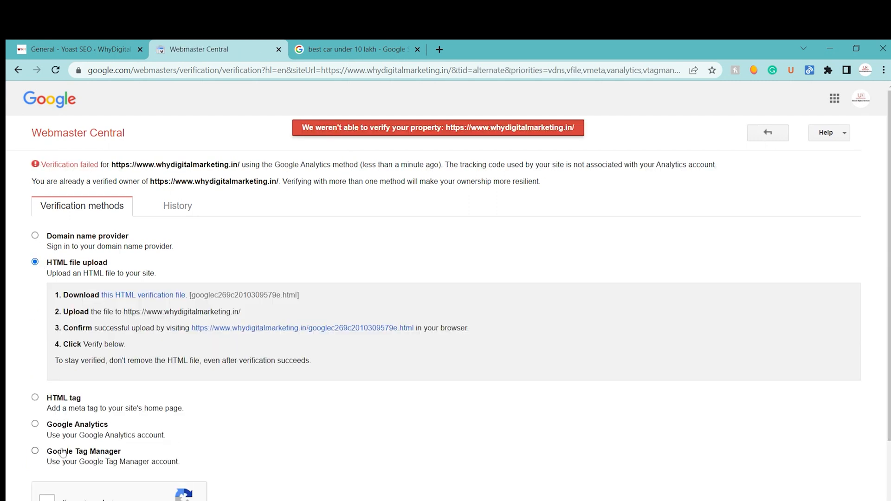
{"action": "scroll", "coordinate": [836, 239], "scroll_direction": "down", "scroll_amount": 2}
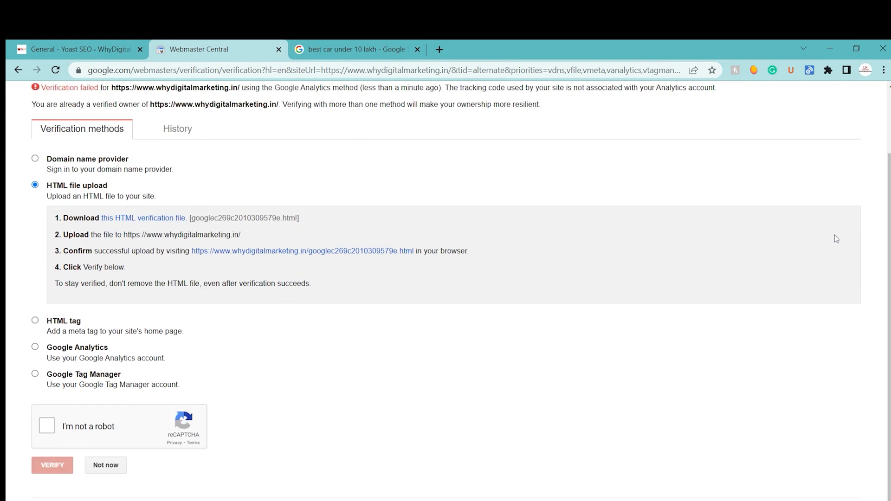
{"action": "left_click", "coordinate": [48, 427]}
{"action": "left_click", "coordinate": [61, 466]}
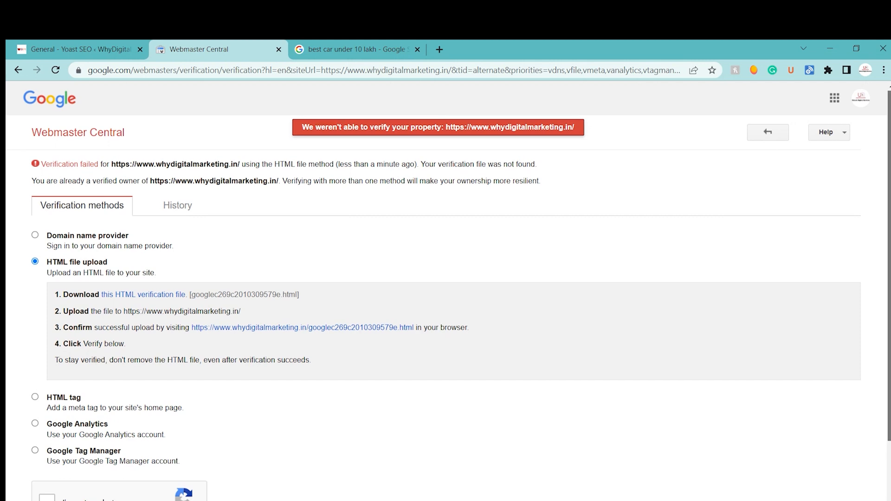
Step: Try to verify the website with the HTML tag method and copy its meta tag
{"action": "scroll", "coordinate": [448, 291], "scroll_direction": "down", "scroll_amount": 2}
{"action": "left_click", "coordinate": [37, 322]}
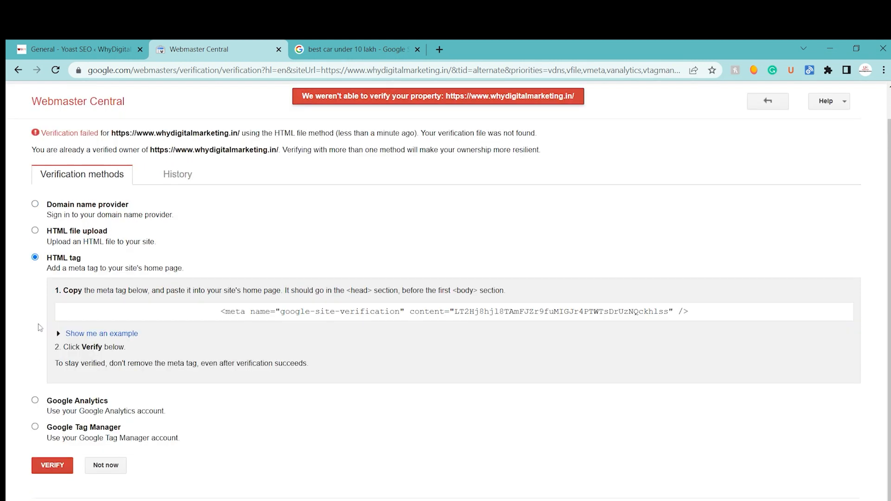
{"action": "left_click", "coordinate": [53, 466]}
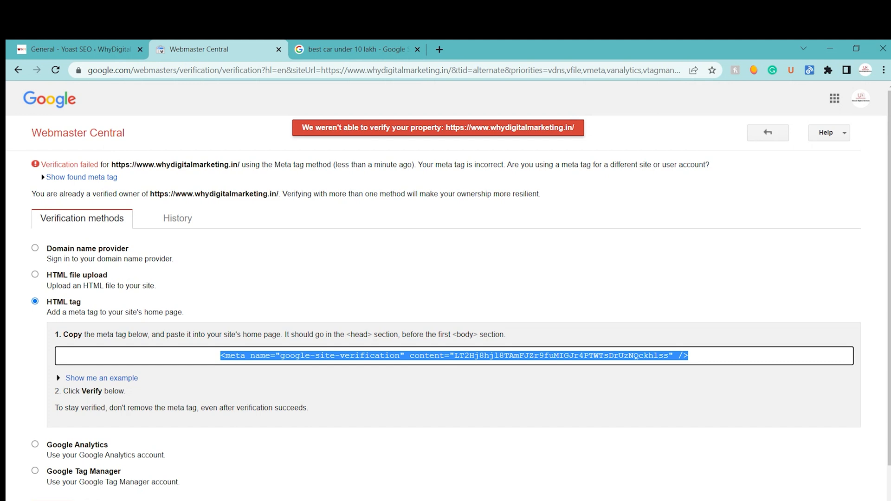
Step: Paste the copied code as the Google verification code in Yoast, try to save, and log back in to WordPress
{"action": "left_click", "coordinate": [121, 42]}
{"action": "left_click", "coordinate": [344, 372]}
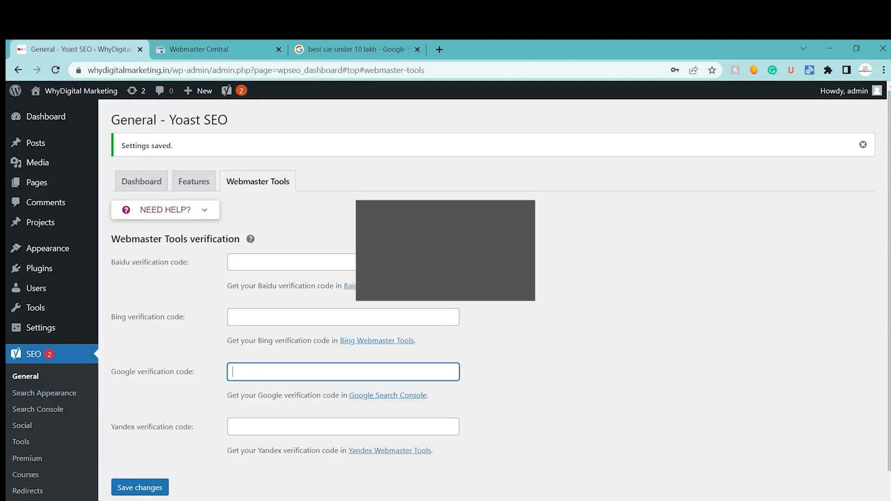
{"action": "key", "text": "ctrl+v"}
{"action": "left_click", "coordinate": [142, 488]}
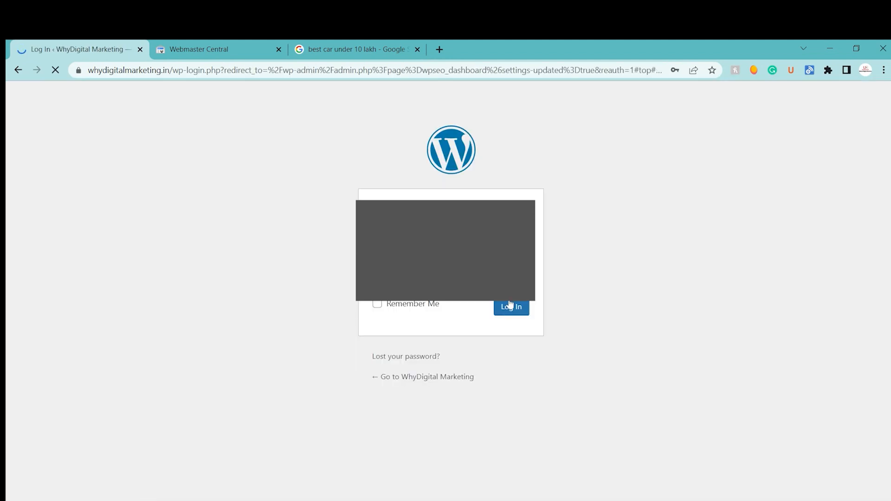
{"action": "left_click", "coordinate": [510, 306]}
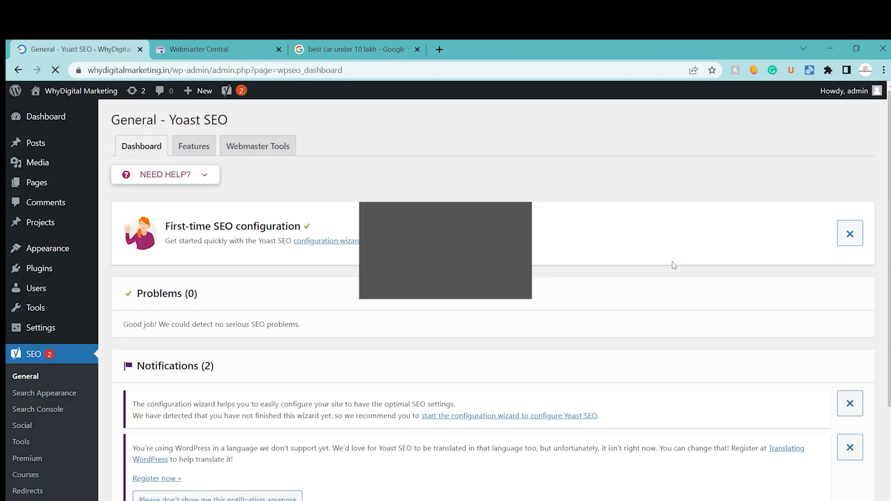
Step: Reopen Yoast's Webmaster Tools settings, paste the Google verification code again, and save the changes
{"action": "left_click", "coordinate": [279, 148]}
{"action": "left_click", "coordinate": [278, 337]}
{"action": "key", "text": "ctrl+v"}
{"action": "left_click", "coordinate": [149, 456]}
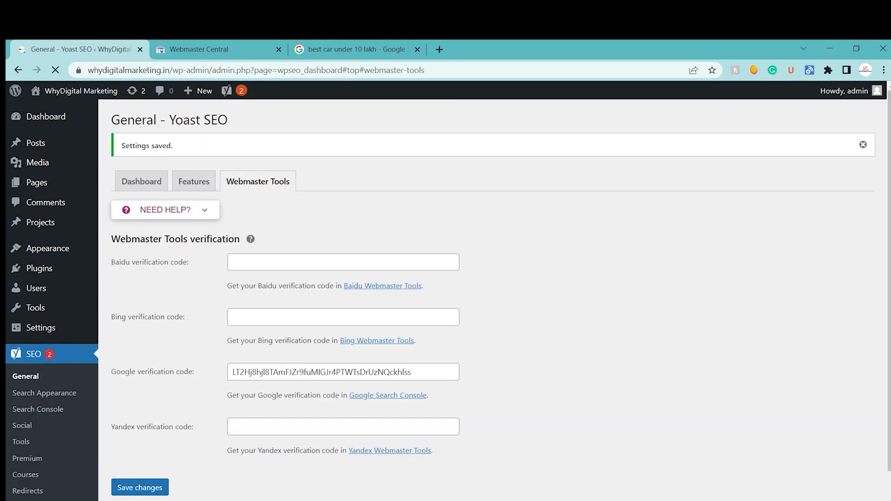
Step: Verify the website in Webmaster Central with the HTML tag method and save Yoast's Webmaster Tools settings again
{"action": "left_click", "coordinate": [193, 42]}
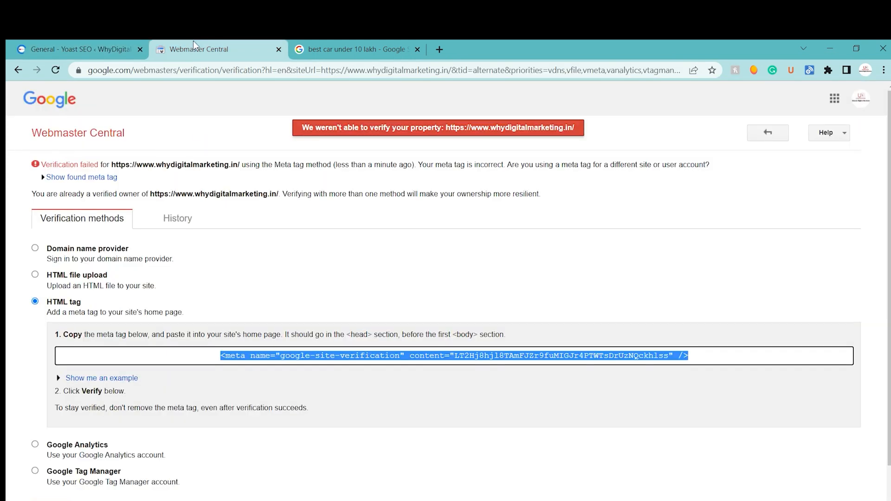
{"action": "left_click", "coordinate": [52, 500]}
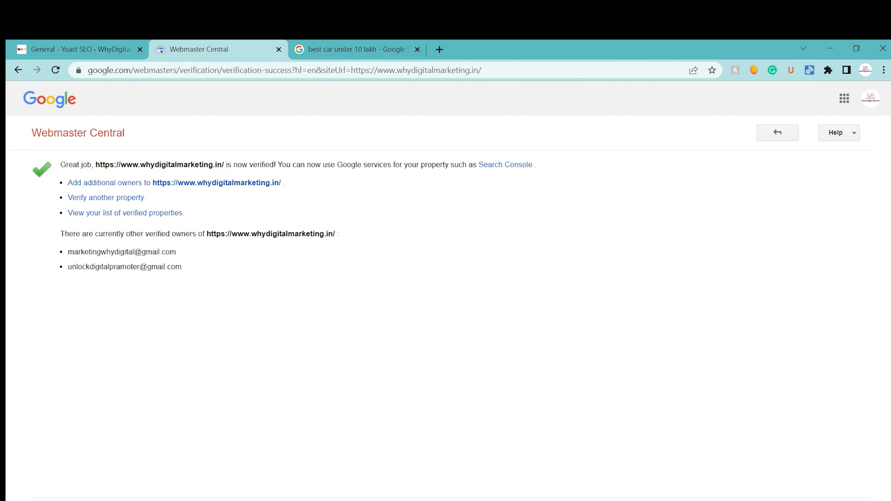
{"action": "left_click", "coordinate": [125, 51]}
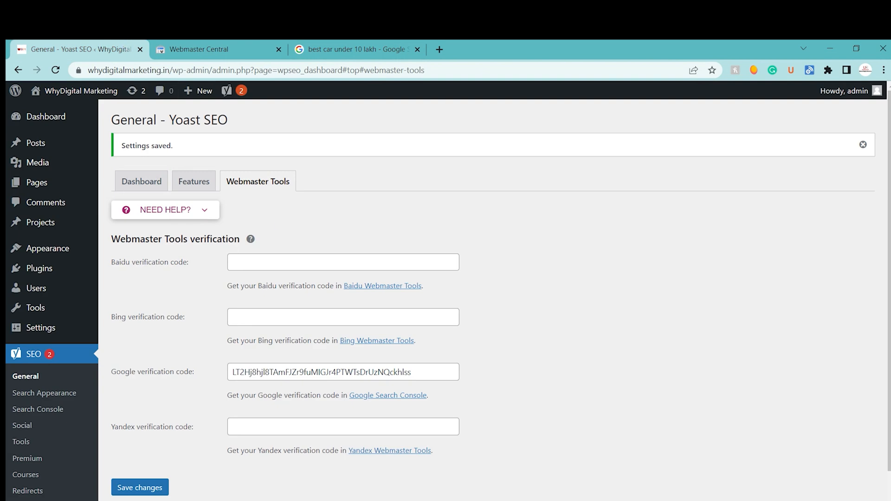
{"action": "left_click", "coordinate": [150, 496]}
Step: Dismiss both notifications on the Yoast SEO dashboard and return to the Features settings
{"action": "left_click", "coordinate": [194, 186]}
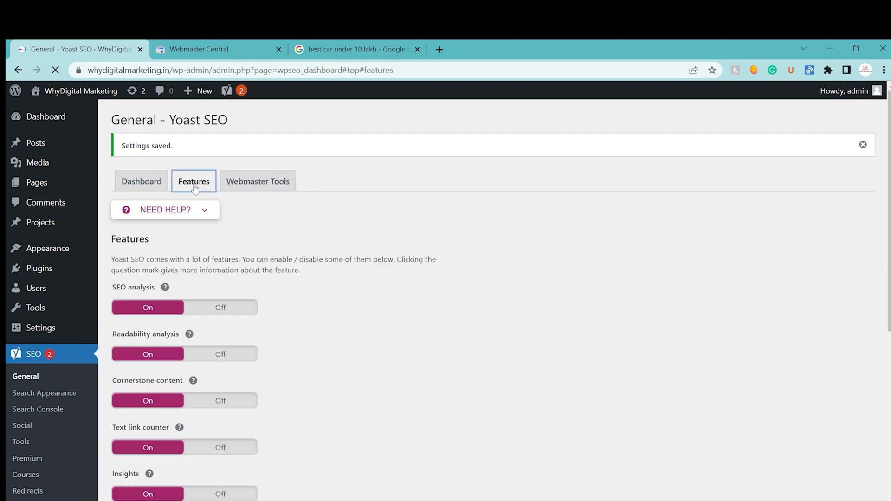
{"action": "mouse_move", "coordinate": [888, 259]}
{"action": "left_mouse_down"}
{"action": "mouse_move", "coordinate": [888, 432]}
{"action": "mouse_move", "coordinate": [888, 257]}
{"action": "left_mouse_up"}
{"action": "left_click", "coordinate": [141, 182]}
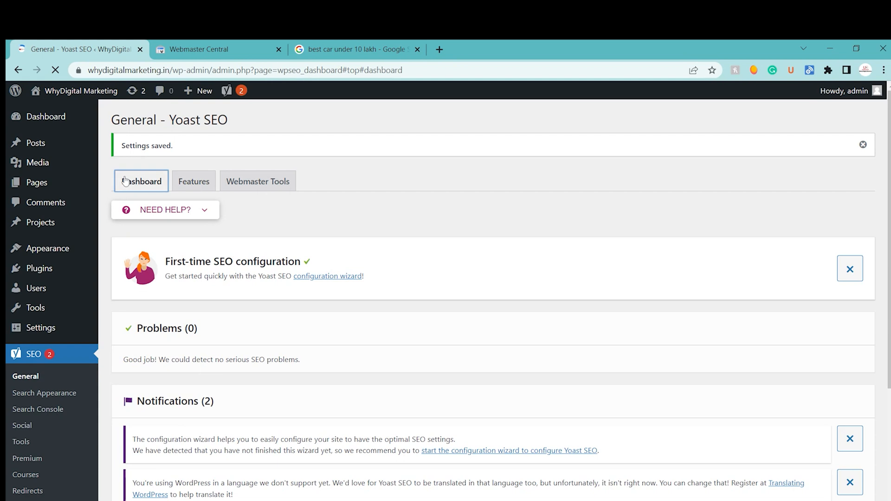
{"action": "left_click_drag", "start_coordinate": [888, 223], "coordinate": [888, 338]}
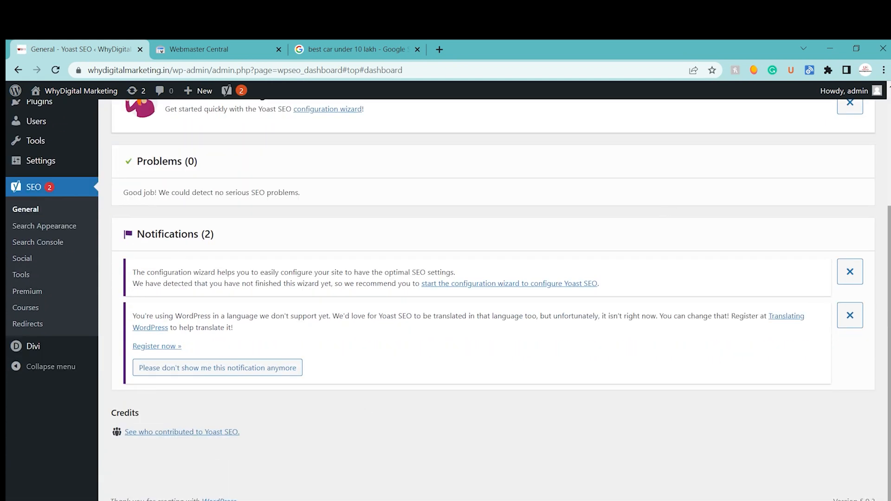
{"action": "left_click", "coordinate": [858, 321]}
{"action": "left_click", "coordinate": [850, 270]}
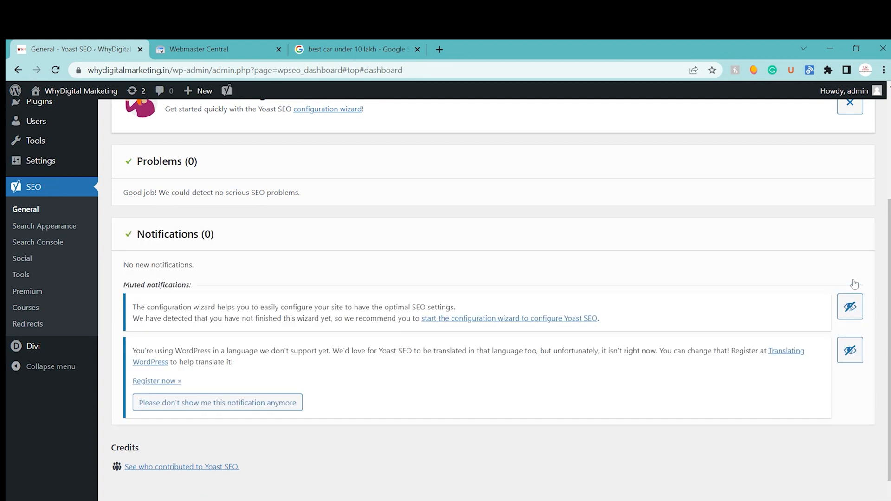
{"action": "left_click_drag", "start_coordinate": [888, 336], "coordinate": [888, 225]}
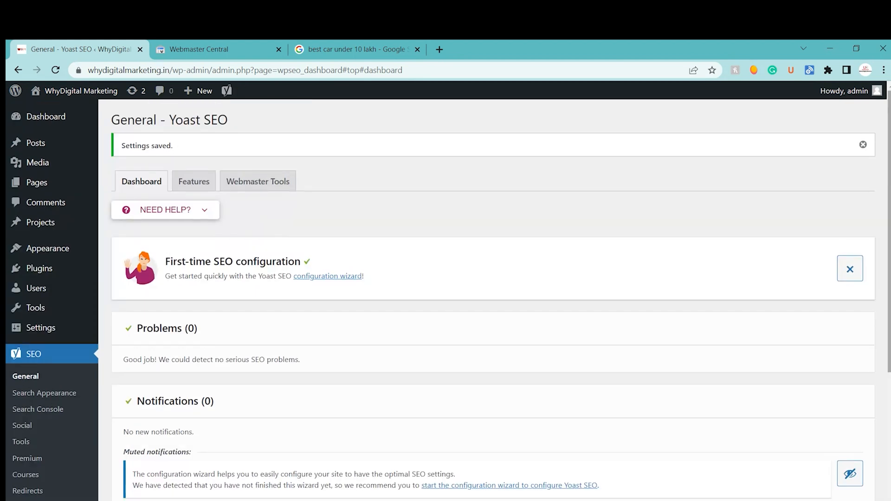
{"action": "left_click", "coordinate": [192, 182]}
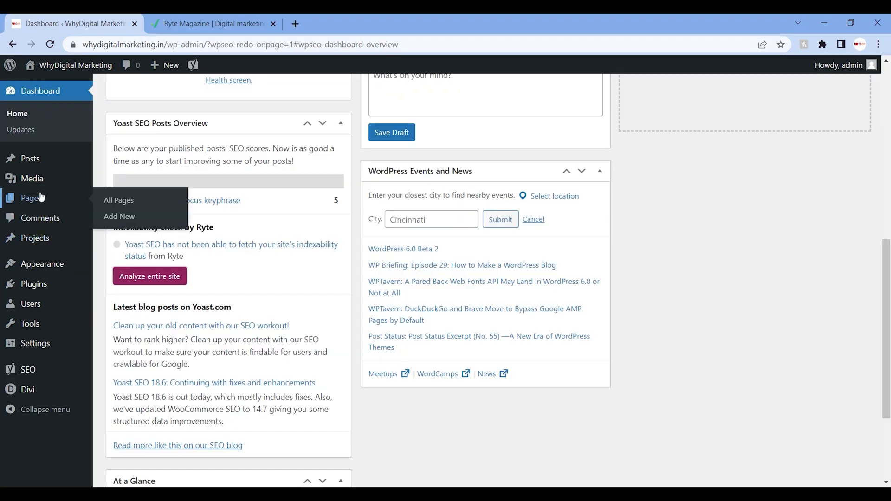
Step: Show all pages of the WordPress site and open the "Digital Marketing Tutorial" page for editing
{"action": "mouse_move", "coordinate": [70, 164]}
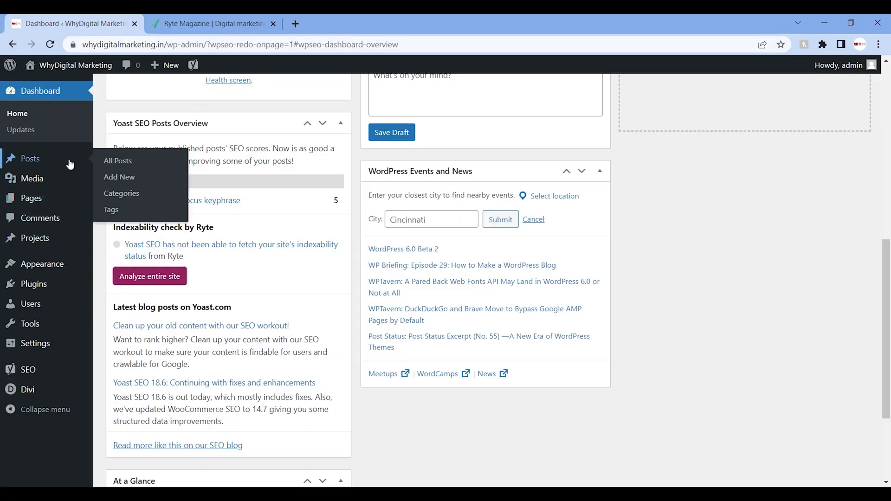
{"action": "mouse_move", "coordinate": [74, 198]}
{"action": "left_click", "coordinate": [115, 204]}
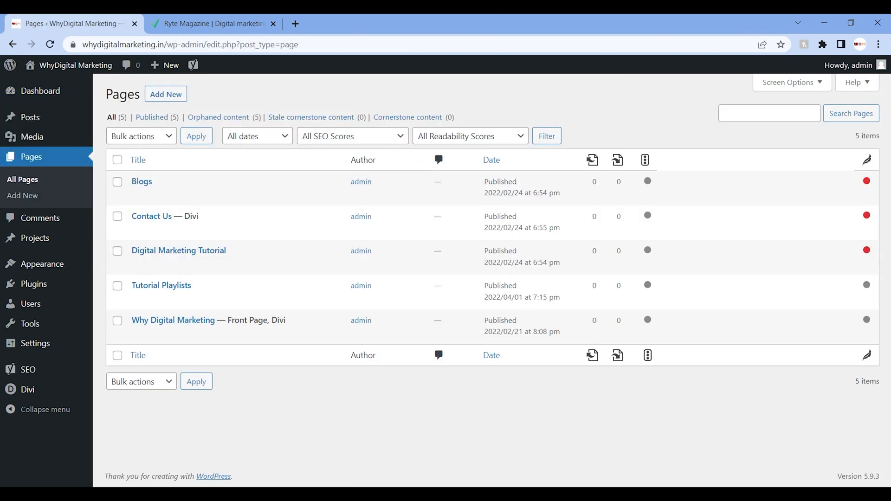
{"action": "left_click", "coordinate": [174, 251]}
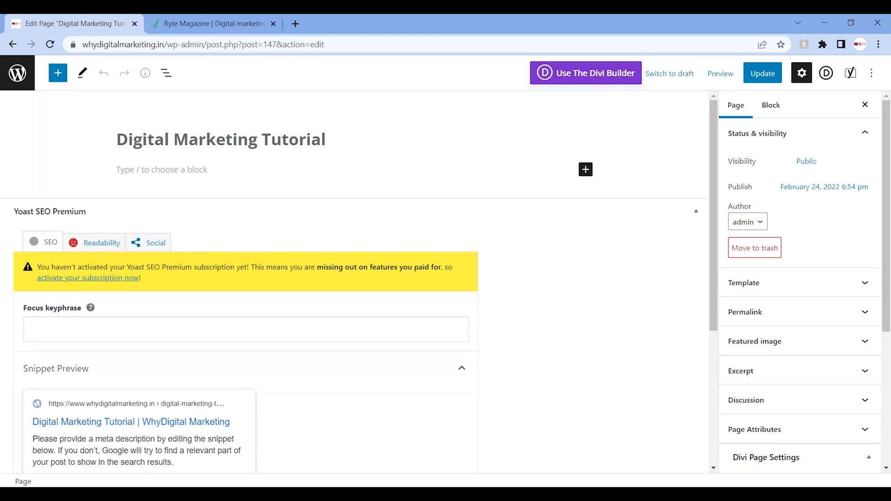
Step: Enter "Free Digital Marekting Tranning" as the page's focus keyphrase in Yoast SEO Premium
{"action": "scroll", "coordinate": [715, 204], "scroll_direction": "down", "scroll_amount": 1}
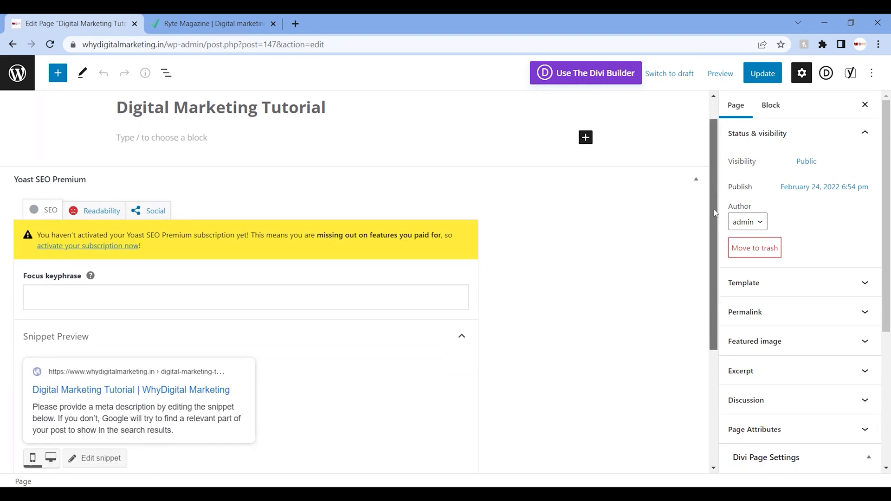
{"action": "mouse_move", "coordinate": [720, 228]}
{"action": "left_mouse_down"}
{"action": "mouse_move", "coordinate": [729, 215]}
{"action": "mouse_move", "coordinate": [737, 232]}
{"action": "left_mouse_up"}
{"action": "left_click", "coordinate": [295, 259]}
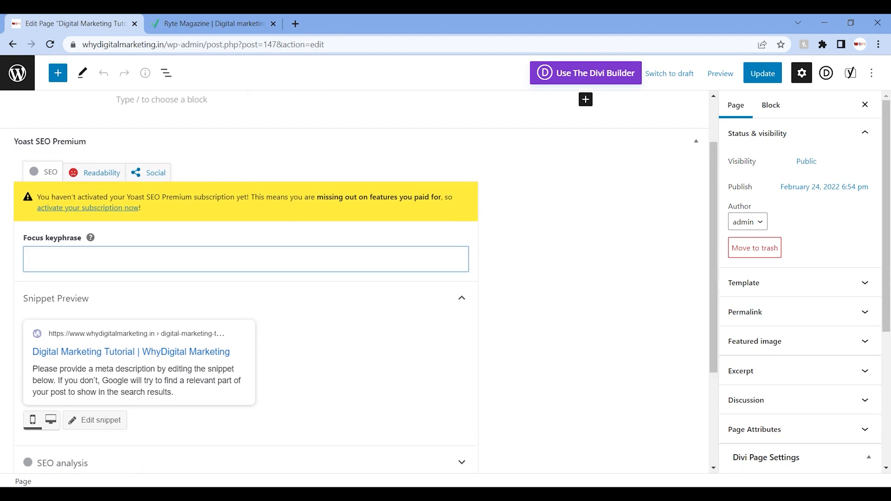
{"action": "type", "text": "Fr"}
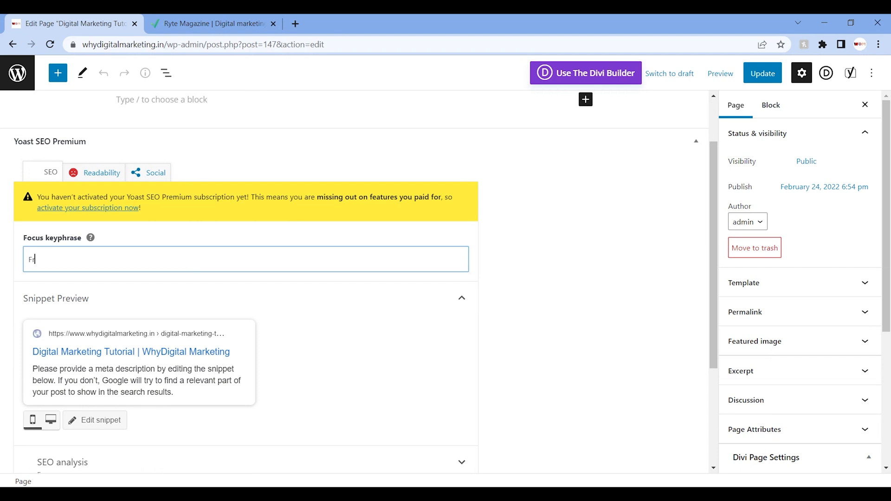
{"action": "type", "text": "ee Digital Marekting"}
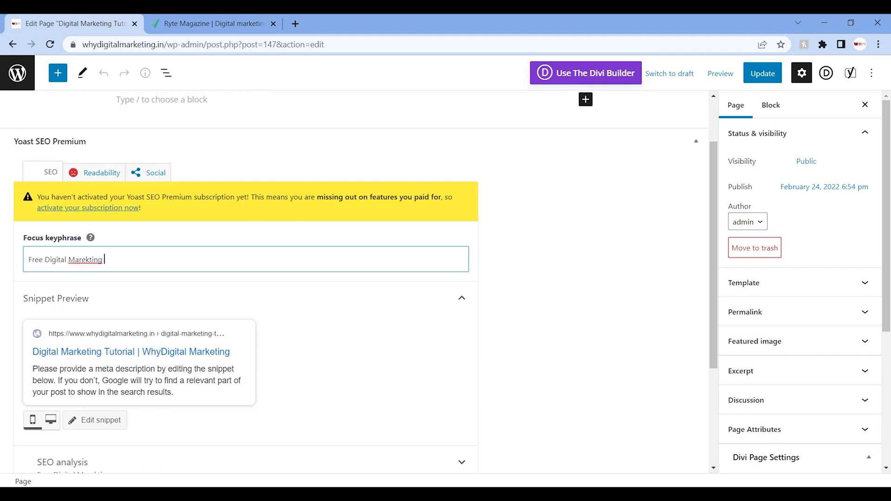
{"action": "type", "text": " Tranning"}
Step: Correct the misspelled words in the focus keyphrase so that it reads "Free Digital Marketing Training"
{"action": "right_click", "coordinate": [86, 260]}
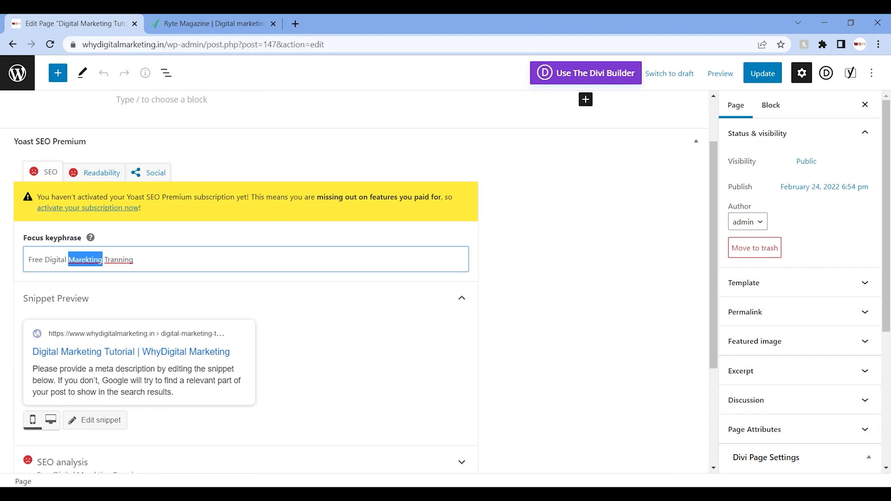
{"action": "left_click", "coordinate": [96, 271]}
{"action": "right_click", "coordinate": [119, 262]}
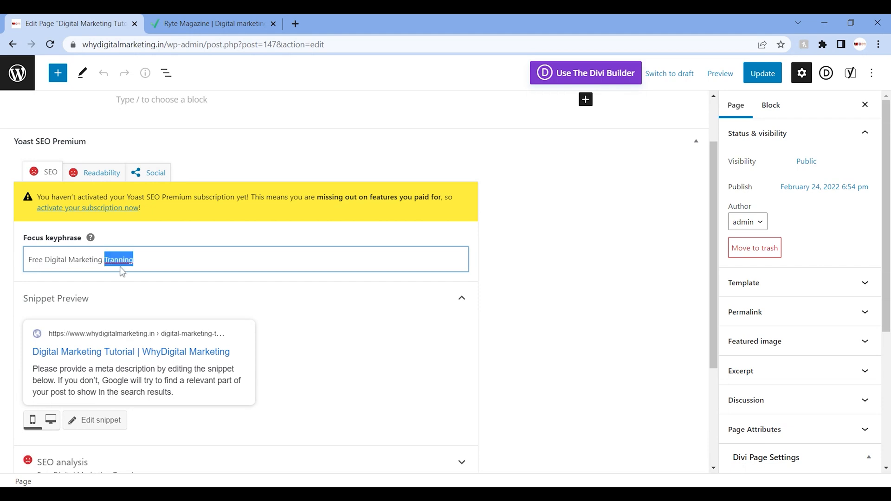
{"action": "left_click", "coordinate": [121, 272]}
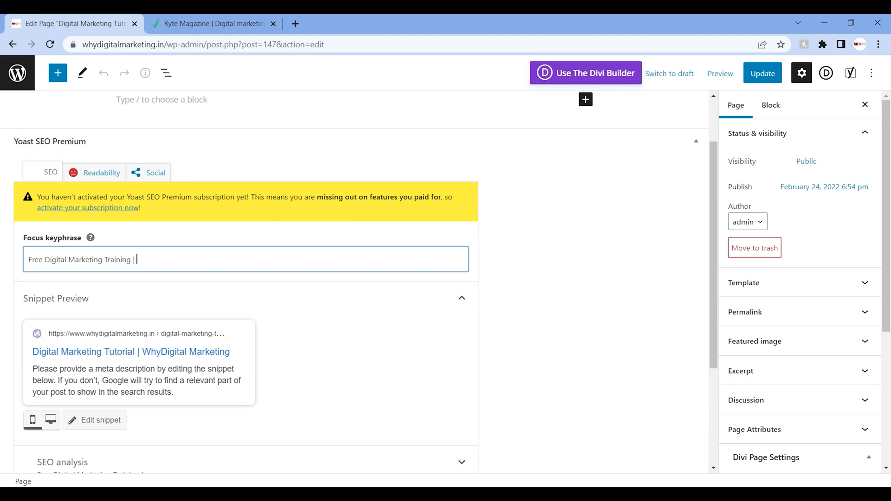
{"action": "type", "text": "-"}
{"action": "type", "text": "Learn F"}
{"action": "key", "text": "BackSpace"}
{"action": "key", "text": "BackSpace"}
{"action": "key", "text": "BackSpace"}
{"action": "key", "text": "BackSpace"}
{"action": "key", "text": "BackSpace"}
{"action": "key", "text": "BackSpace"}
{"action": "key", "text": "BackSpace"}
{"action": "key", "text": "BackSpace"}
{"action": "key", "text": "BackSpace"}
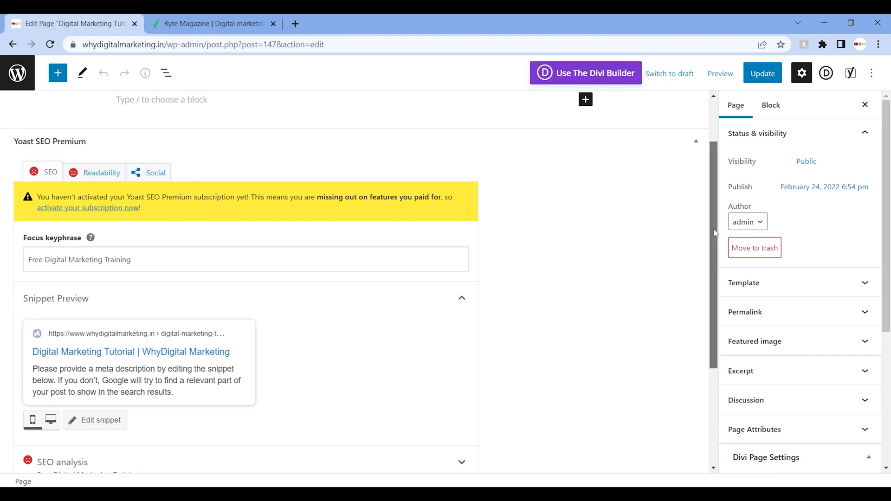
Step: Open the snippet editor and remove the Title, Page, Separator and Site title variables from the SEO title
{"action": "scroll", "coordinate": [713, 232], "scroll_direction": "down", "scroll_amount": 1}
{"action": "left_click", "coordinate": [105, 371]}
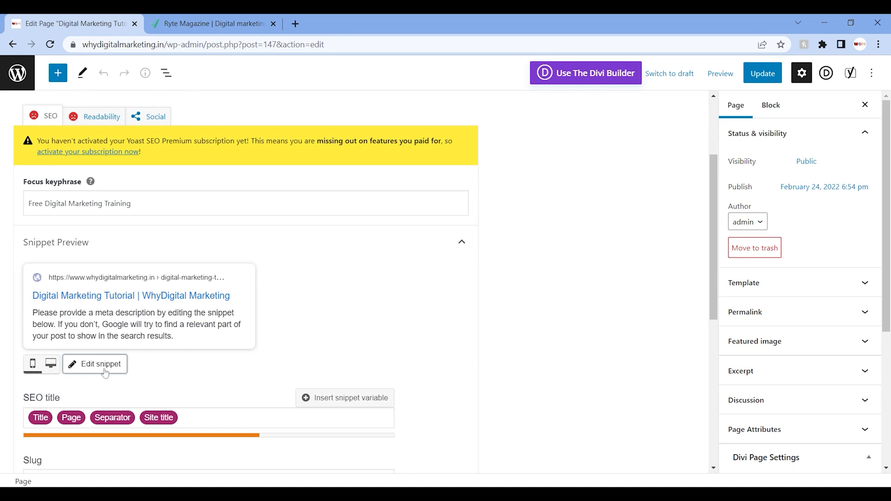
{"action": "scroll", "coordinate": [711, 287], "scroll_direction": "down", "scroll_amount": 1}
{"action": "scroll", "coordinate": [716, 324], "scroll_direction": "down", "scroll_amount": 1}
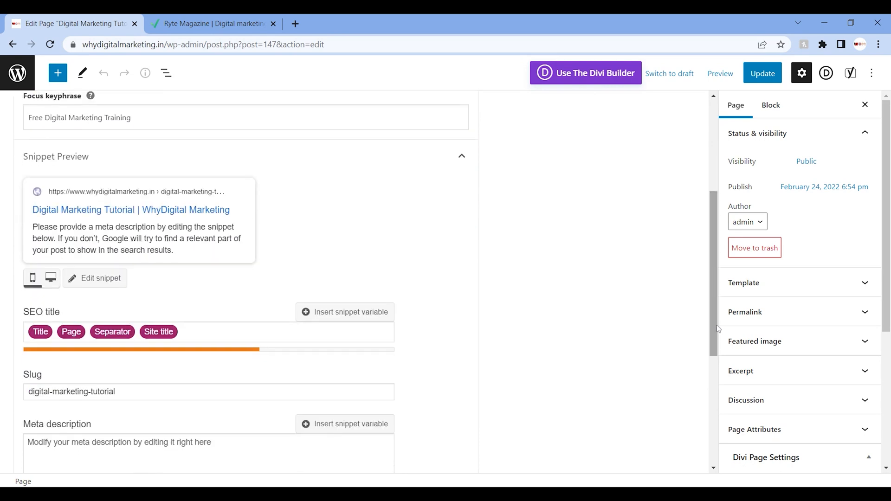
{"action": "left_click", "coordinate": [287, 332]}
{"action": "key", "text": "BackSpace"}
{"action": "key", "text": "BackSpace"}
{"action": "key", "text": "BackSpace"}
{"action": "key", "text": "BackSpace"}
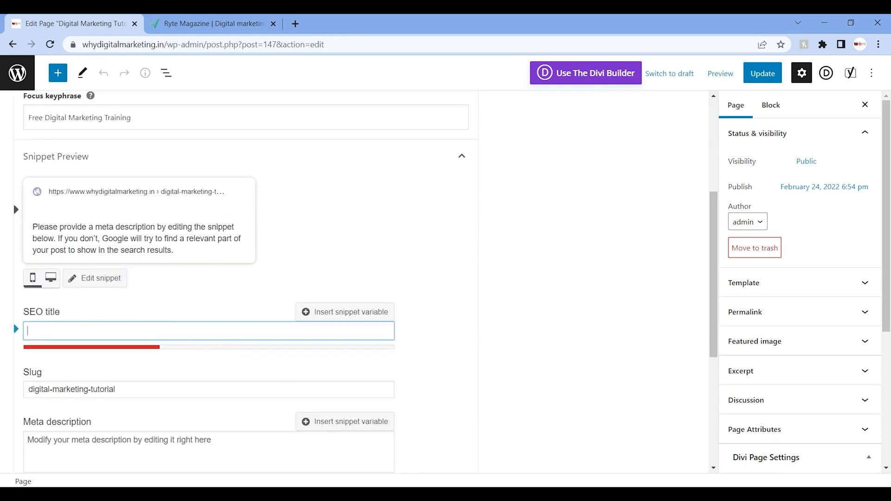
Step: Enter "Learn Digital Marekitng In Free | Digital Marketing Tranning In Free" as the SEO title
{"action": "type", "text": "Lea"}
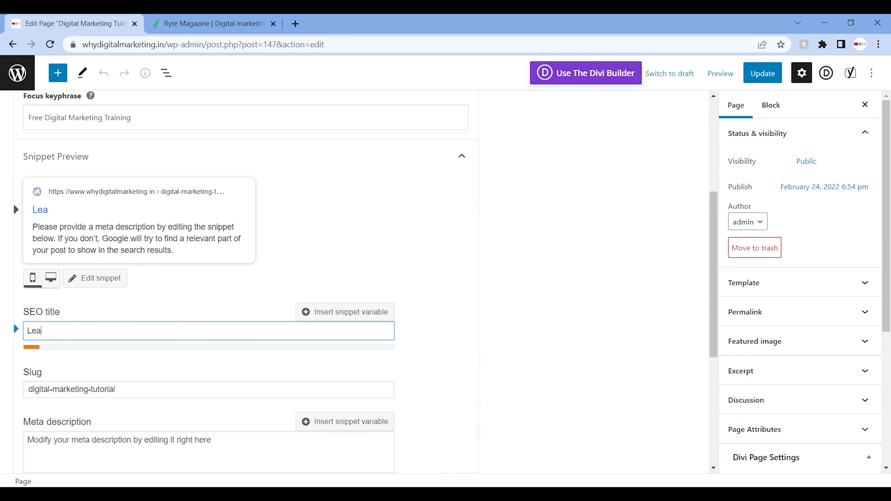
{"action": "type", "text": "rn Digit"}
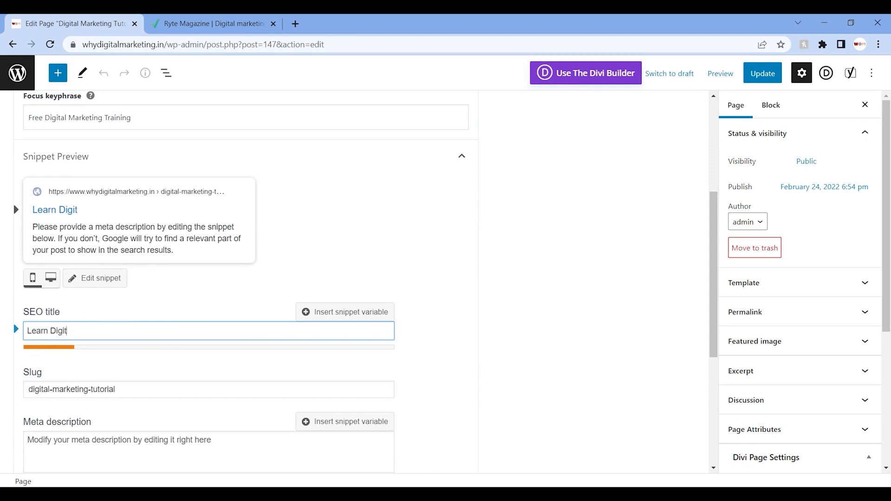
{"action": "type", "text": "al Marekitng In Free"}
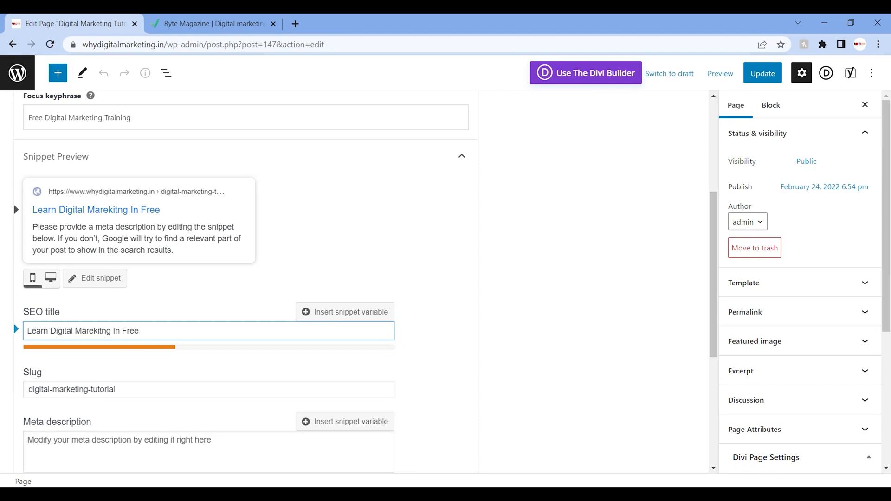
{"action": "type", "text": "| Digital  Marke"}
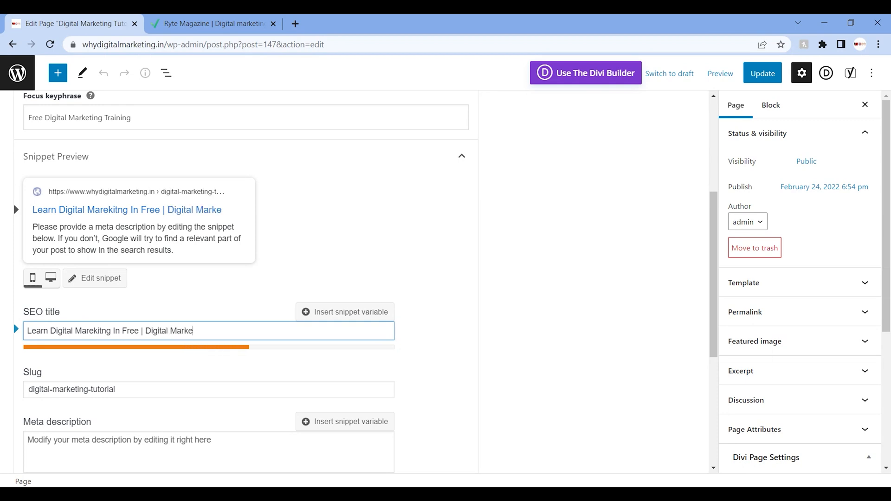
{"action": "type", "text": "ting Tran"}
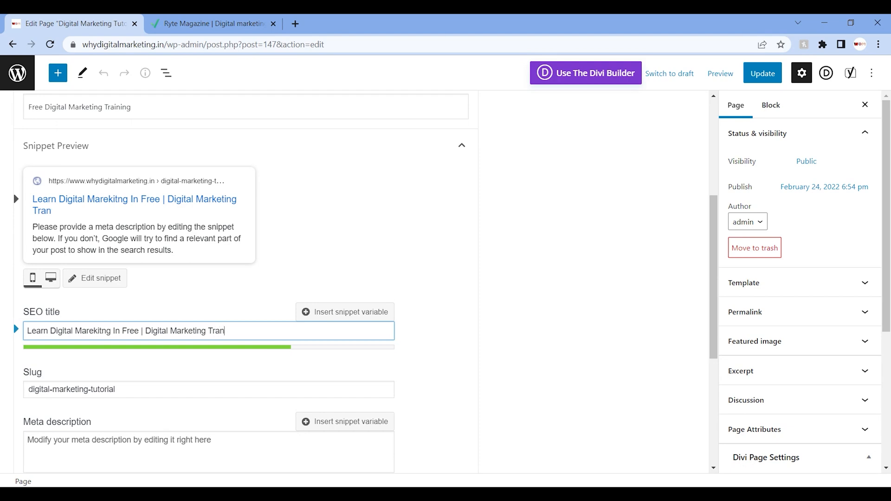
{"action": "type", "text": "ning In Free"}
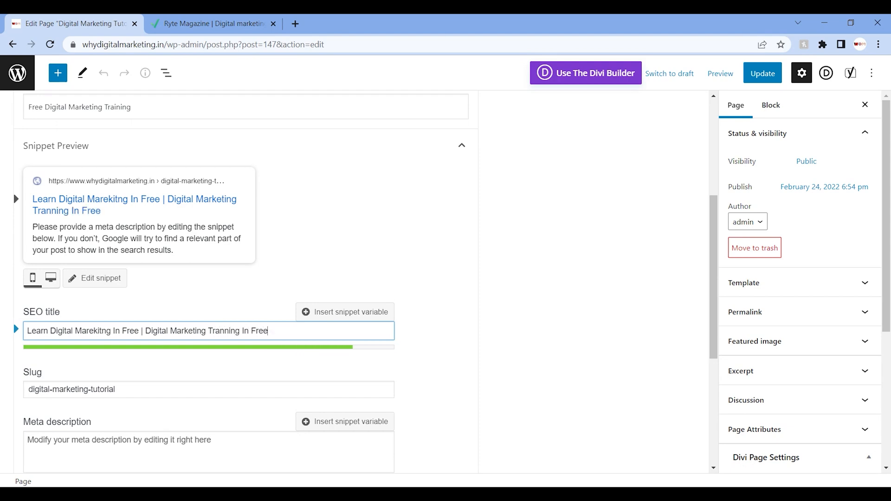
{"action": "type", "text": "mm;fm;m;"}
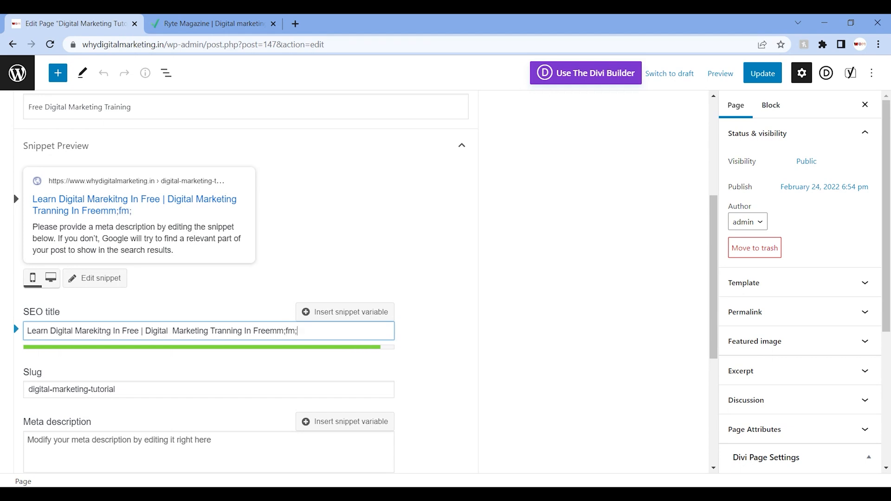
{"action": "key", "text": "BackSpace"}
{"action": "key", "text": "BackSpace"}
{"action": "key", "text": "BackSpace"}
{"action": "key", "text": "BackSpace"}
{"action": "key", "text": "BackSpace"}
{"action": "key", "text": "BackSpace"}
{"action": "key", "text": "BackSpace"}
{"action": "key", "text": "BackSpace"}
{"action": "key", "text": "BackSpace"}
{"action": "type", "text": "e"}
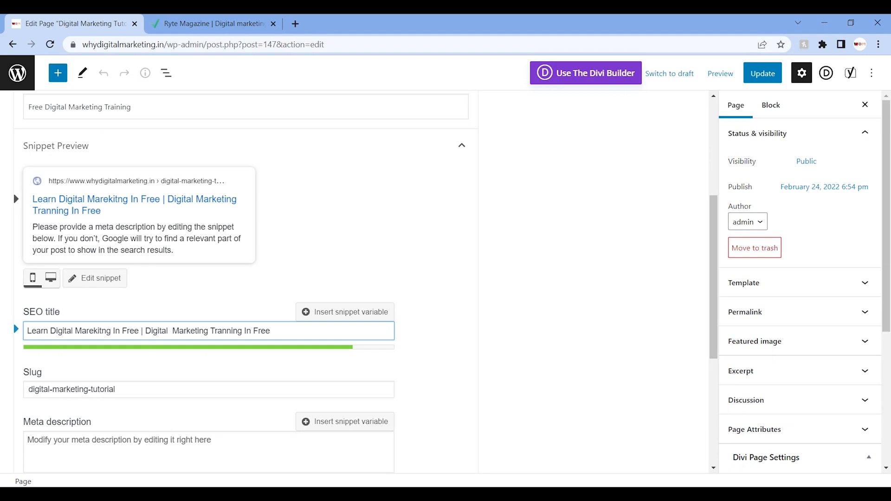
Step: Place the cursor in the empty meta description field and close the Ryte Magazine tab
{"action": "left_click_drag", "start_coordinate": [712, 298], "coordinate": [715, 345]}
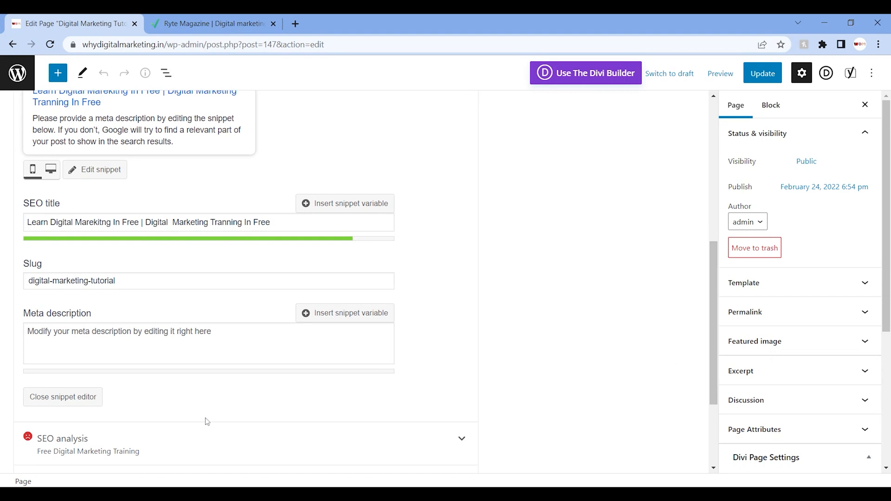
{"action": "left_click", "coordinate": [141, 348]}
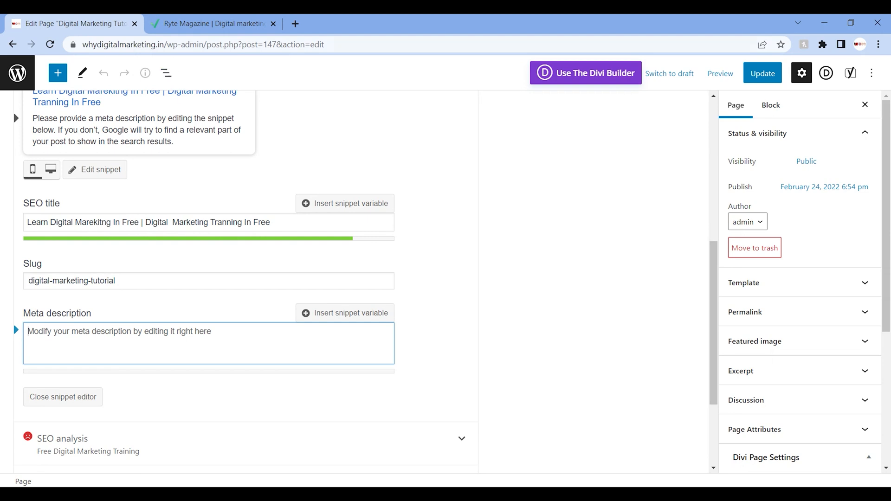
{"action": "left_click", "coordinate": [272, 24]}
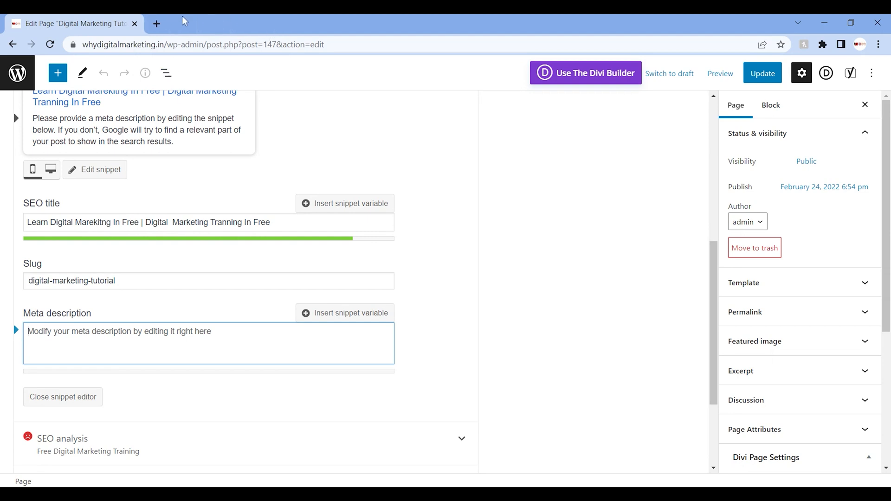
Step: Search Google for "knowledge hunger" in a new browser tab
{"action": "left_click", "coordinate": [158, 19]}
{"action": "type", "text": "knowl"}
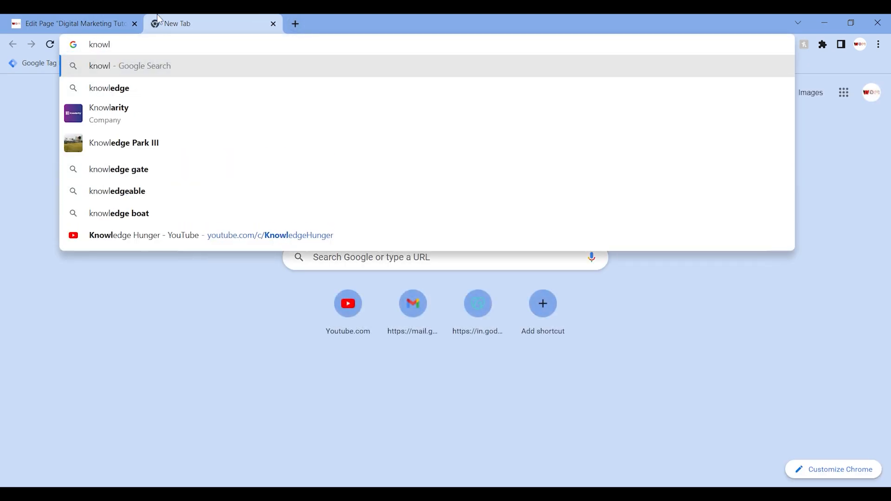
{"action": "type", "text": "edge hunge"}
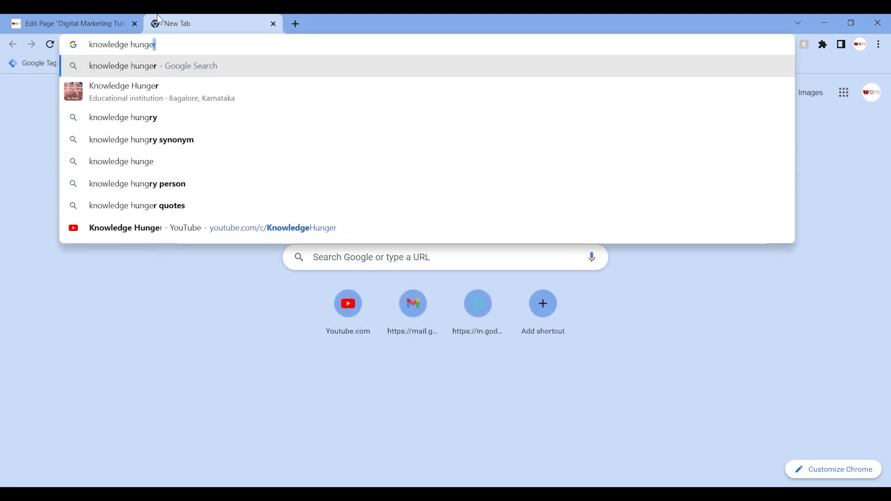
{"action": "type", "text": "r"}
{"action": "key", "text": "Return"}
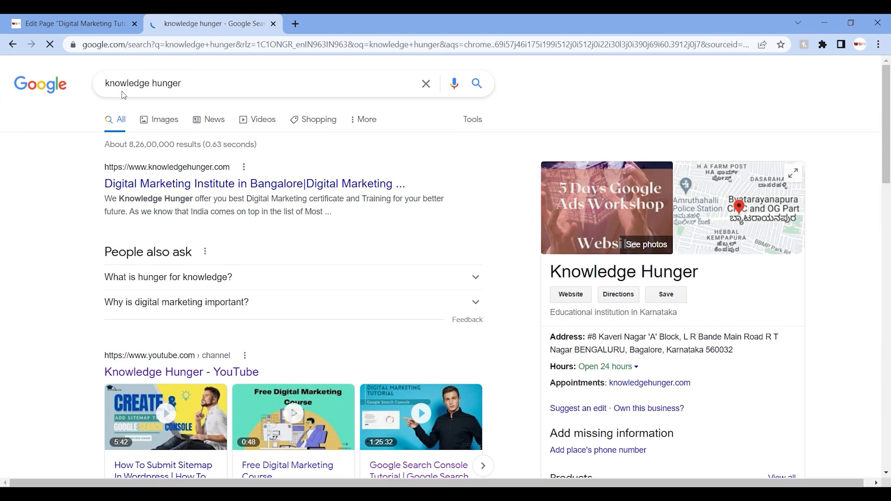
Step: Examine the meta descriptions shown under the Knowledge Hunger website and LinkedIn search results
{"action": "left_click_drag", "start_coordinate": [81, 186], "coordinate": [303, 185]}
{"action": "left_click_drag", "start_coordinate": [104, 199], "coordinate": [321, 211]}
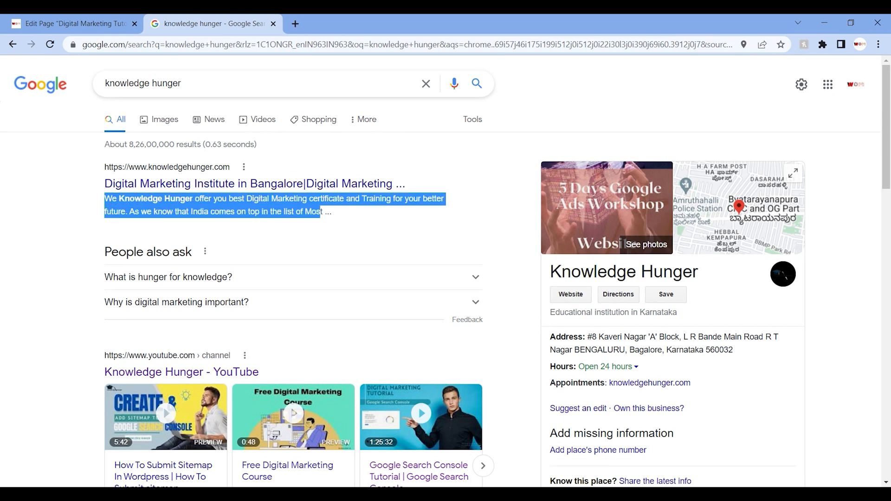
{"action": "left_click", "coordinate": [69, 226]}
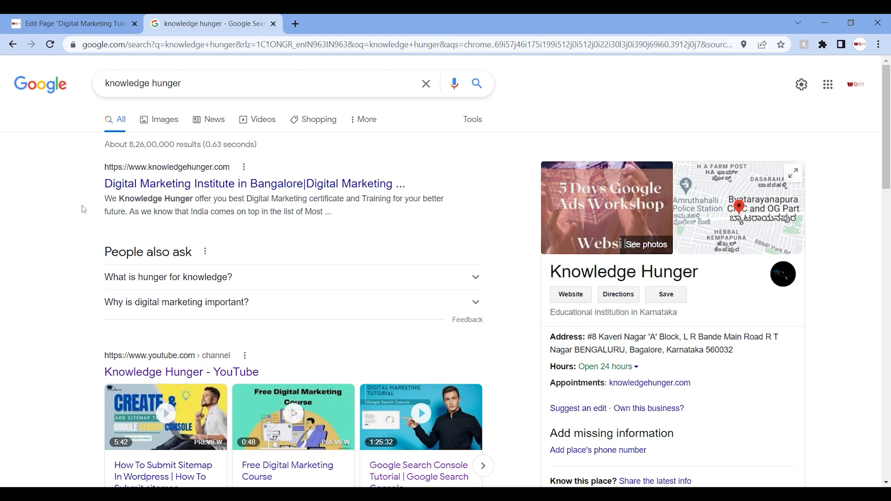
{"action": "left_click_drag", "start_coordinate": [104, 200], "coordinate": [393, 198]}
{"action": "left_click", "coordinate": [229, 199]}
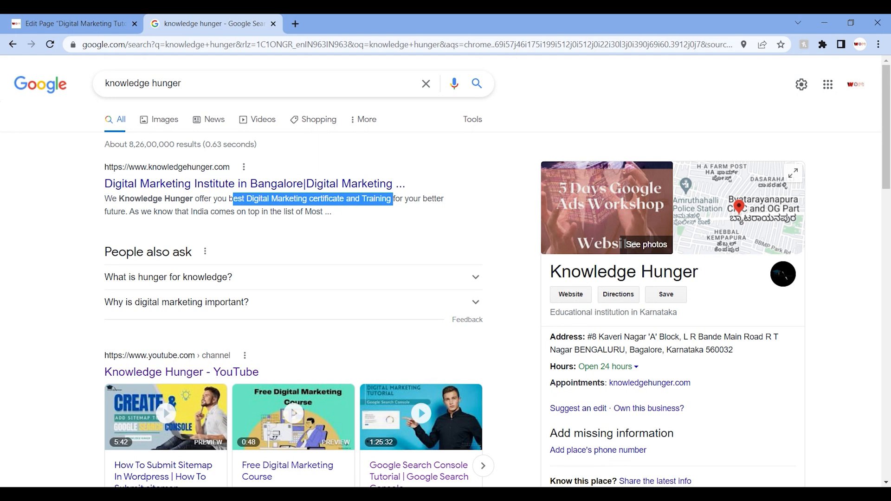
{"action": "left_click", "coordinate": [10, 210]}
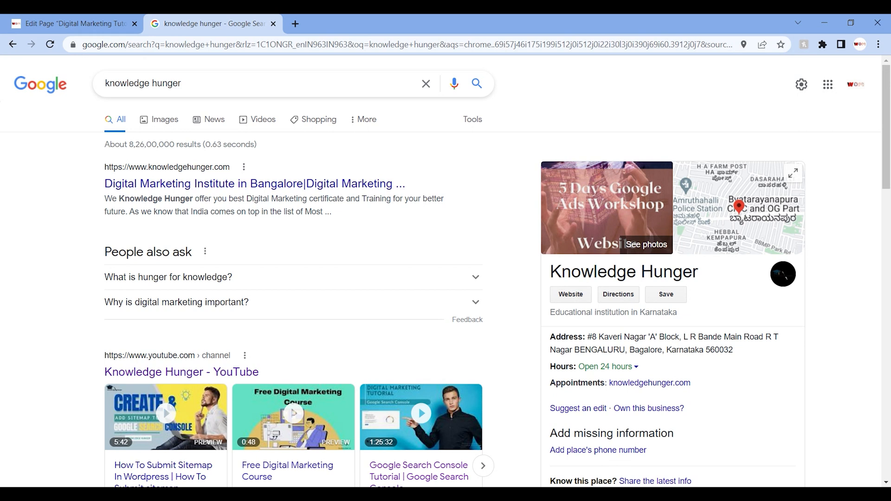
{"action": "scroll", "coordinate": [445, 278], "scroll_direction": "down", "scroll_amount": 6}
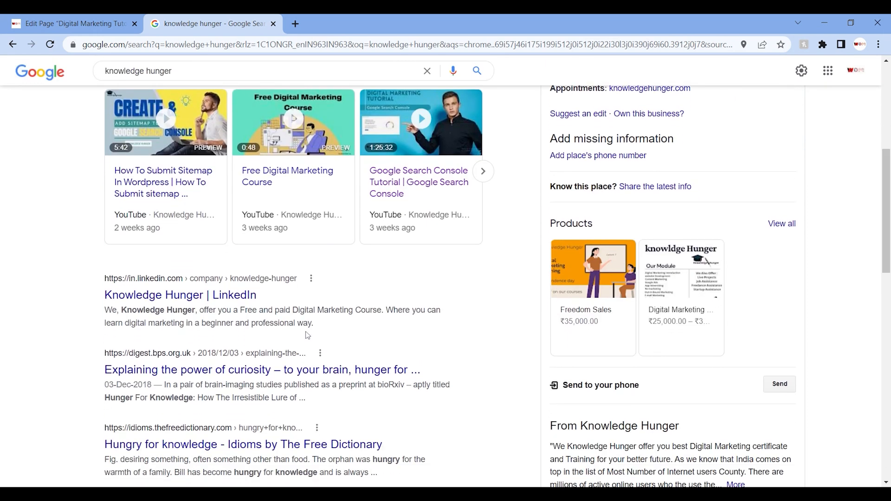
{"action": "left_click_drag", "start_coordinate": [106, 328], "coordinate": [320, 331]}
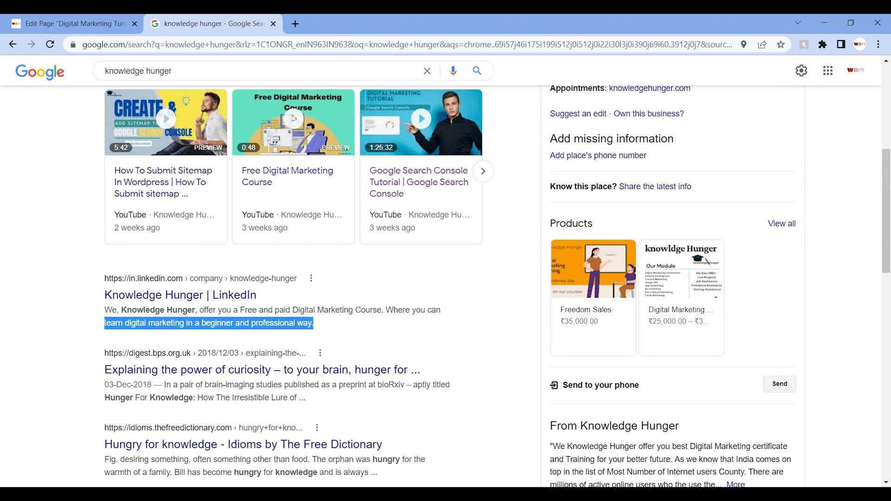
{"action": "left_click_drag", "start_coordinate": [886, 213], "coordinate": [886, 128]}
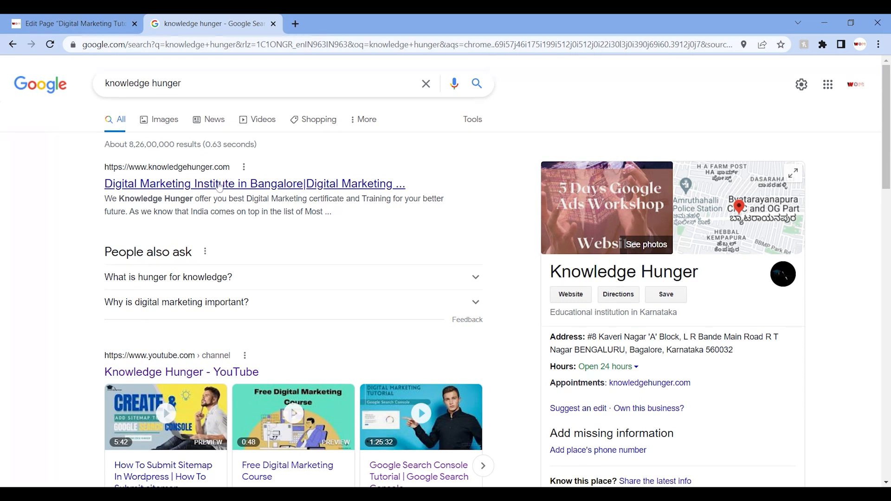
Step: View the "Digital Marketing Institute in Bangalore" website from the first result and return to the search results
{"action": "left_click", "coordinate": [219, 185]}
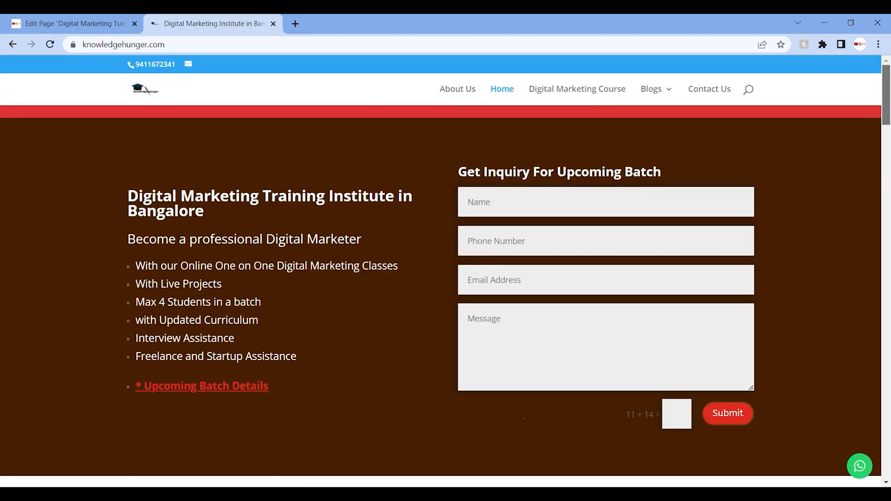
{"action": "left_click", "coordinate": [12, 45]}
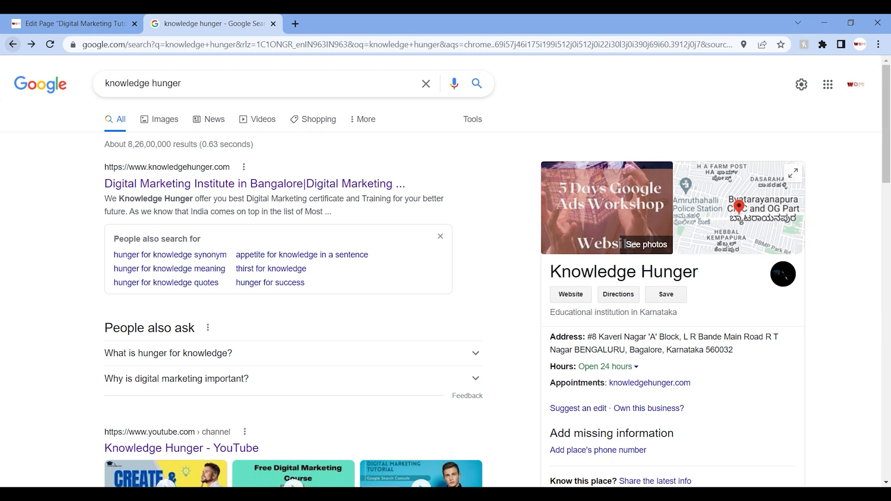
Step: Back in the page editor, enter "Learn Digital marekting with expert in free of cost." as the meta description
{"action": "left_click", "coordinate": [46, 18]}
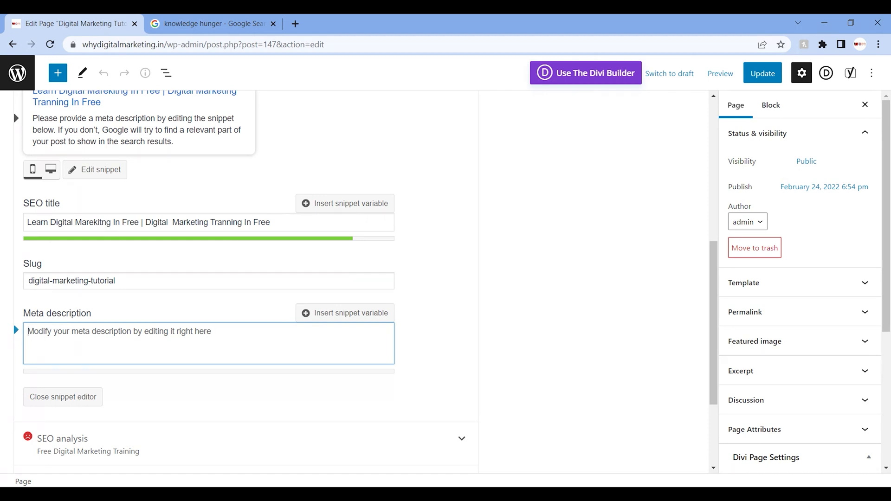
{"action": "type", "text": "Learn Digital marekting basuic"}
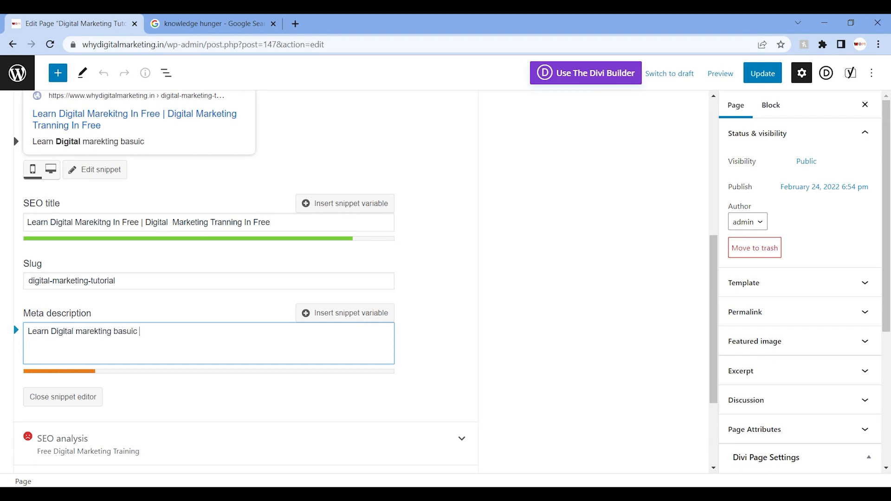
{"action": "key", "text": "BackSpace"}
{"action": "key", "text": "BackSpace"}
{"action": "key", "text": "BackSpace"}
{"action": "key", "text": "BackSpace"}
{"action": "type", "text": "ic"}
{"action": "key", "text": "BackSpace"}
{"action": "key", "text": "BackSpace"}
{"action": "key", "text": "BackSpace"}
{"action": "key", "text": "BackSpace"}
{"action": "key", "text": "BackSpace"}
{"action": "type", "text": "with expert in free of cost. Get C"}
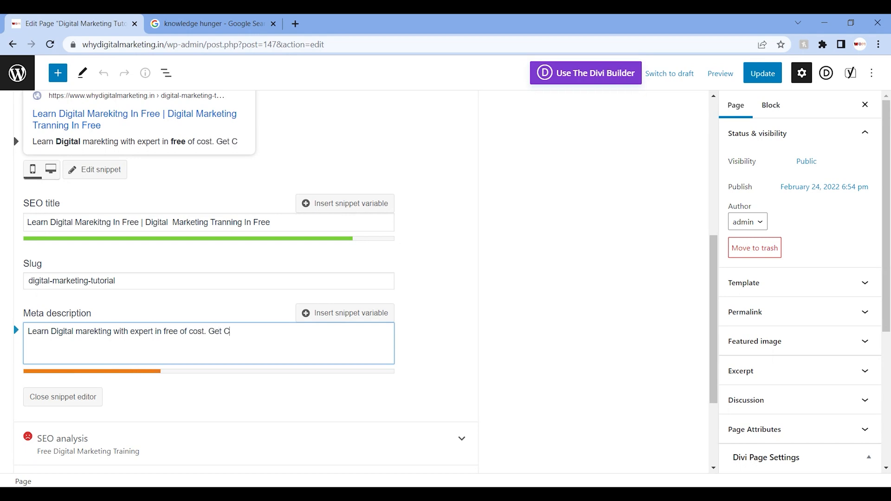
{"action": "type", "text": "ertified in SEO"}
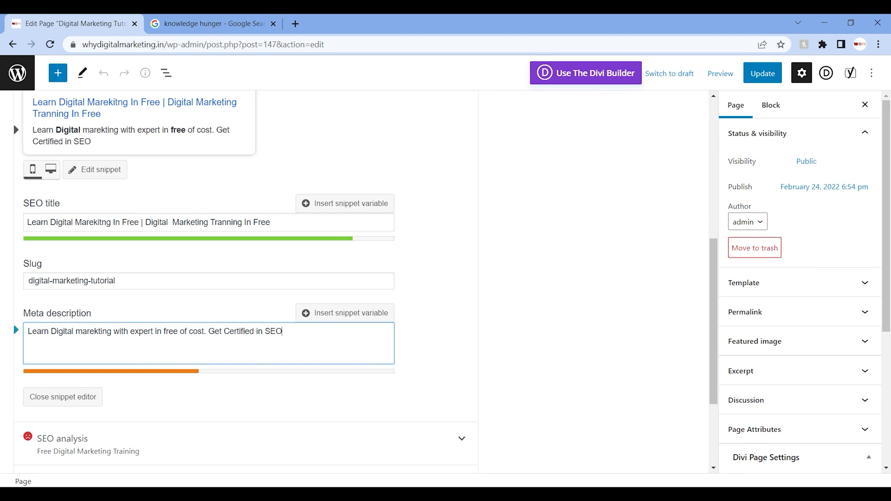
{"action": "type", "text": ", PPC, Wordpress Development and go"}
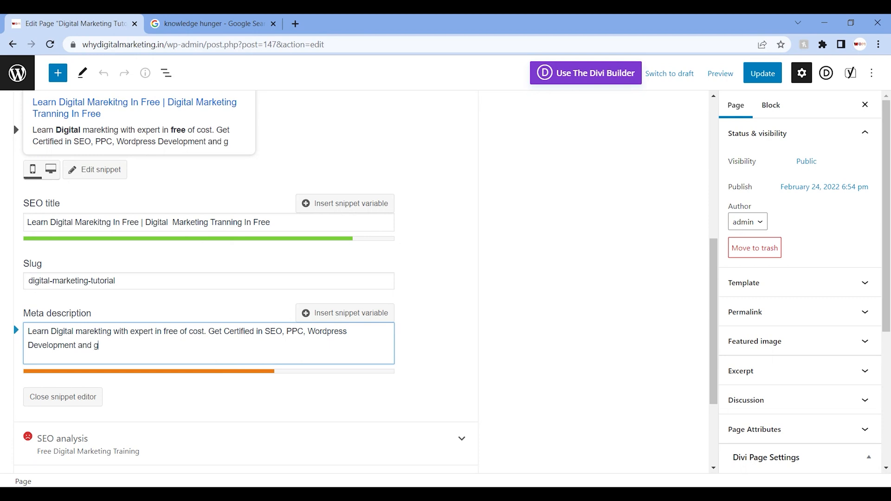
Step: Finish the meta description with "and start you earning." and update the page
{"action": "key", "text": "BackSpace"}
{"action": "key", "text": "BackSpace"}
{"action": "key", "text": "BackSpace"}
{"action": "key", "text": "BackSpace"}
{"action": "key", "text": "BackSpace"}
{"action": "key", "text": "BackSpace"}
{"action": "type", "text": "and start you earning"}
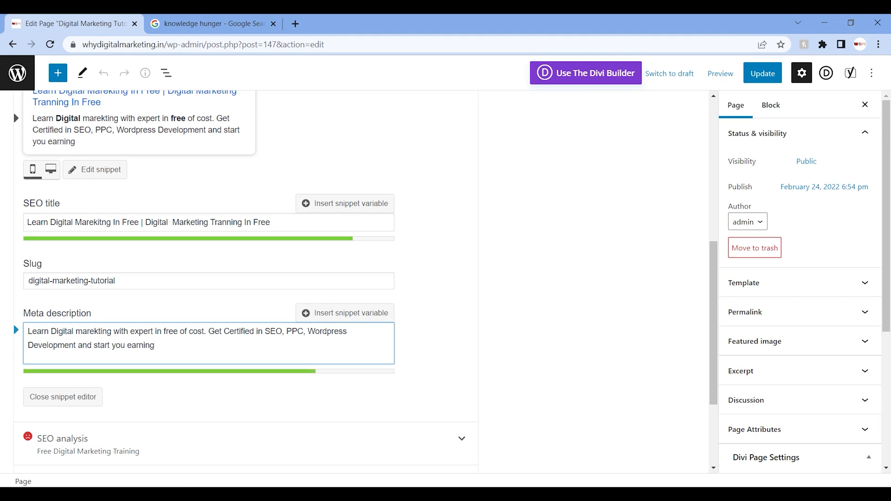
{"action": "type", "text": "."}
{"action": "left_click_drag", "start_coordinate": [714, 297], "coordinate": [717, 167]}
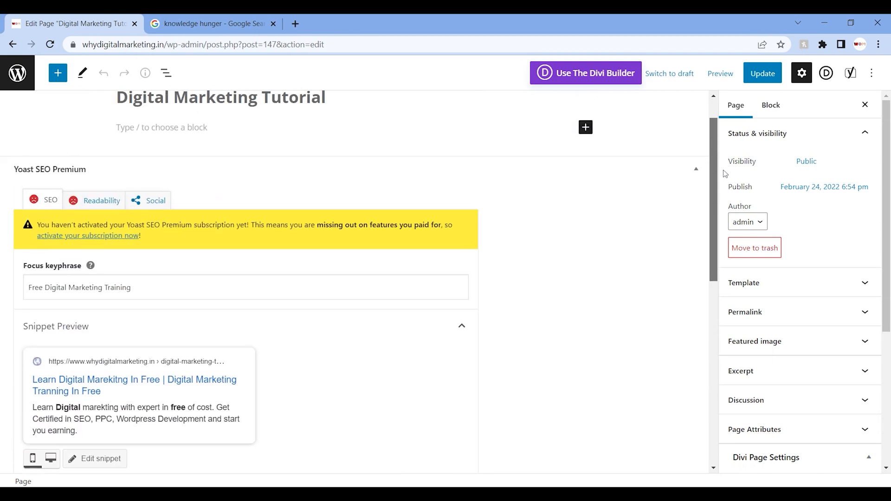
{"action": "left_click", "coordinate": [759, 76]}
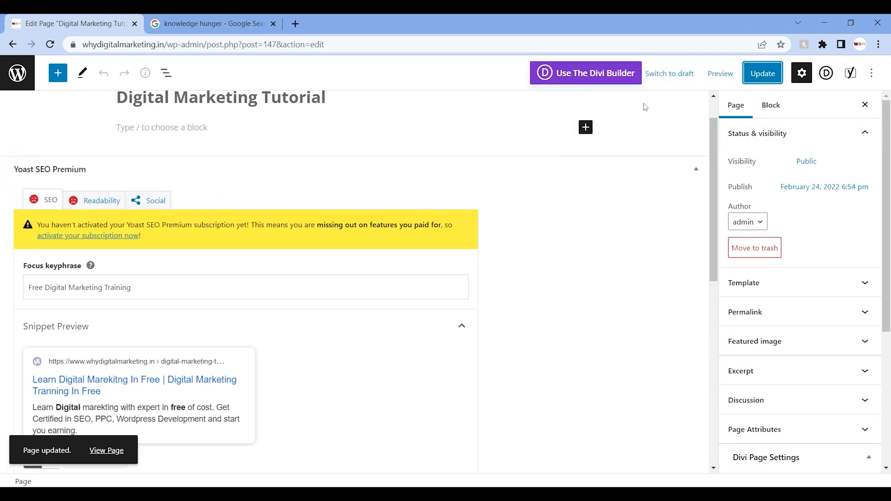
Step: Examine the page's Yoast readability results and the expanded SEO analysis for the focus keyphrase
{"action": "left_click", "coordinate": [95, 204]}
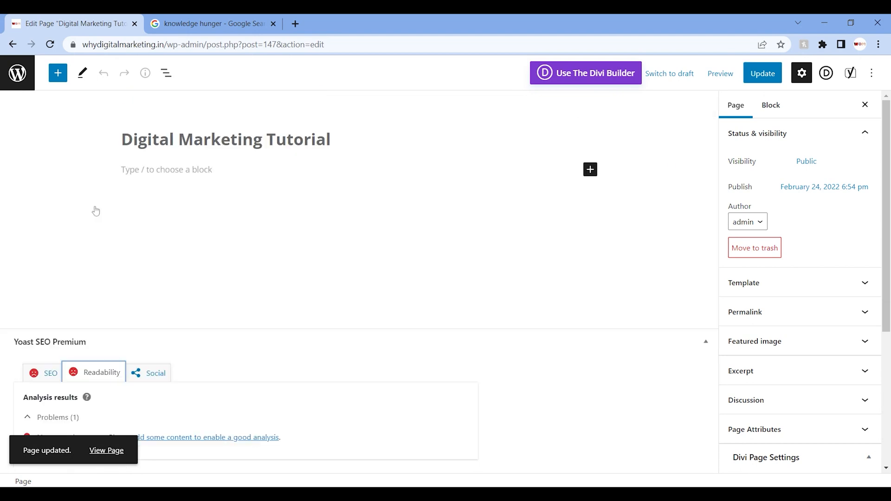
{"action": "left_click_drag", "start_coordinate": [884, 120], "coordinate": [884, 206]}
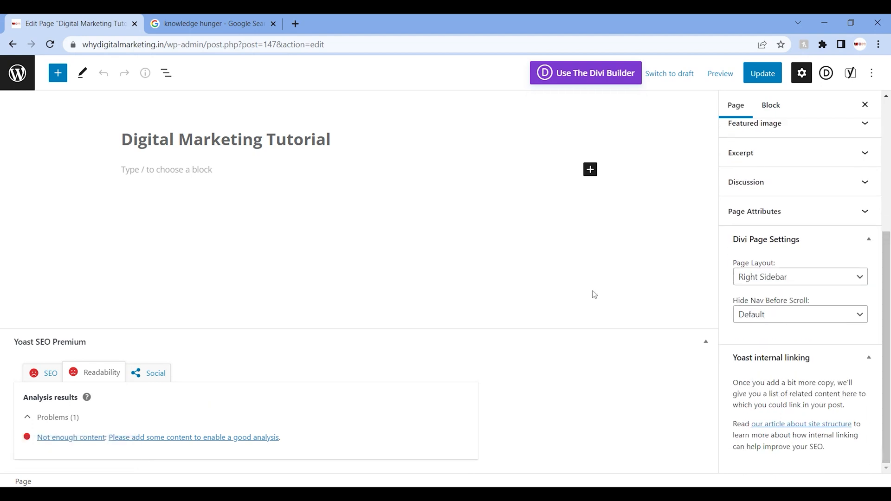
{"action": "left_click", "coordinate": [53, 372]}
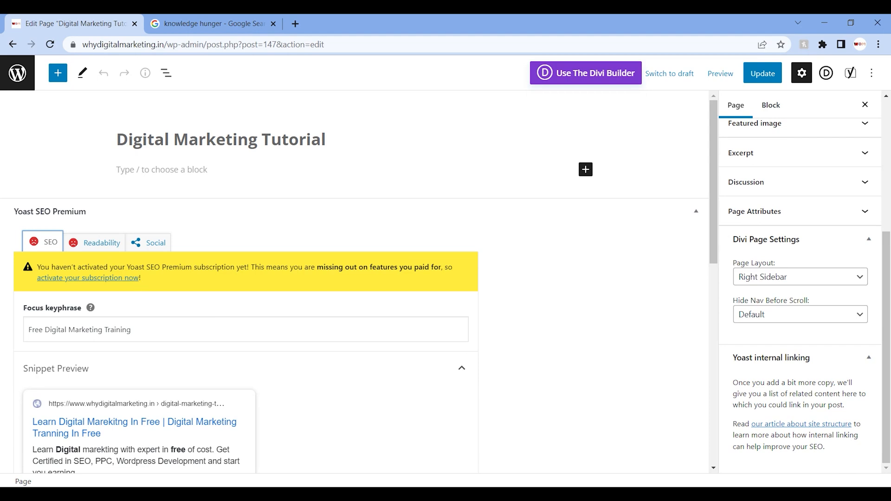
{"action": "left_click_drag", "start_coordinate": [714, 177], "coordinate": [733, 331]}
{"action": "scroll", "coordinate": [464, 278], "scroll_direction": "down", "scroll_amount": 3}
{"action": "left_click", "coordinate": [457, 302]}
{"action": "left_click_drag", "start_coordinate": [713, 302], "coordinate": [709, 368]}
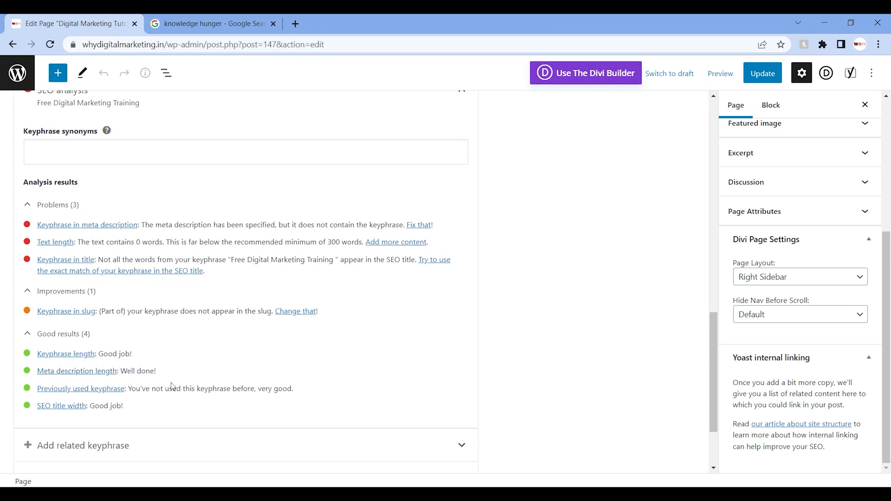
Step: Review the meta description against the SEO analysis results and check the focus keyphrase and snippet preview
{"action": "scroll", "coordinate": [696, 302], "scroll_direction": "up", "scroll_amount": 6}
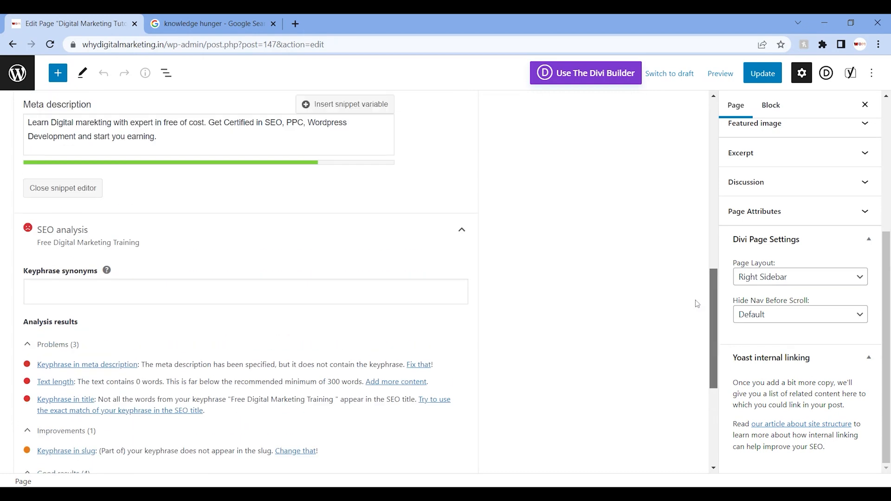
{"action": "left_click", "coordinate": [211, 290]}
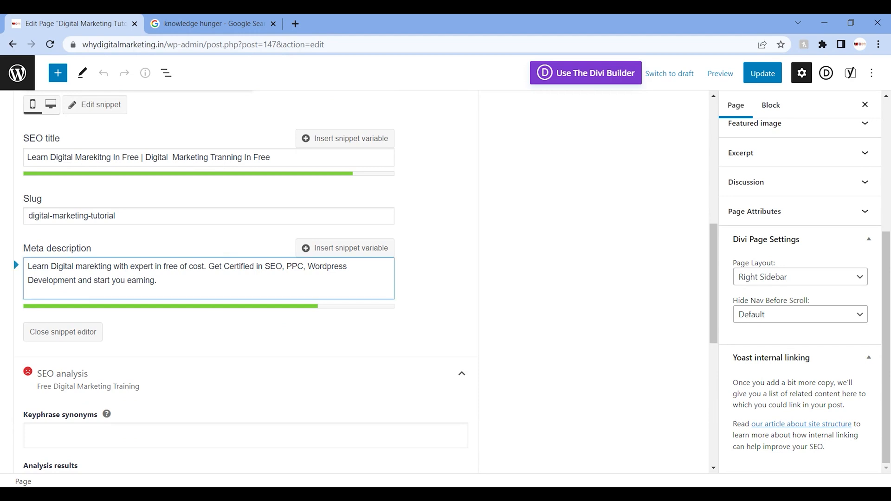
{"action": "left_click_drag", "start_coordinate": [158, 281], "coordinate": [27, 267]}
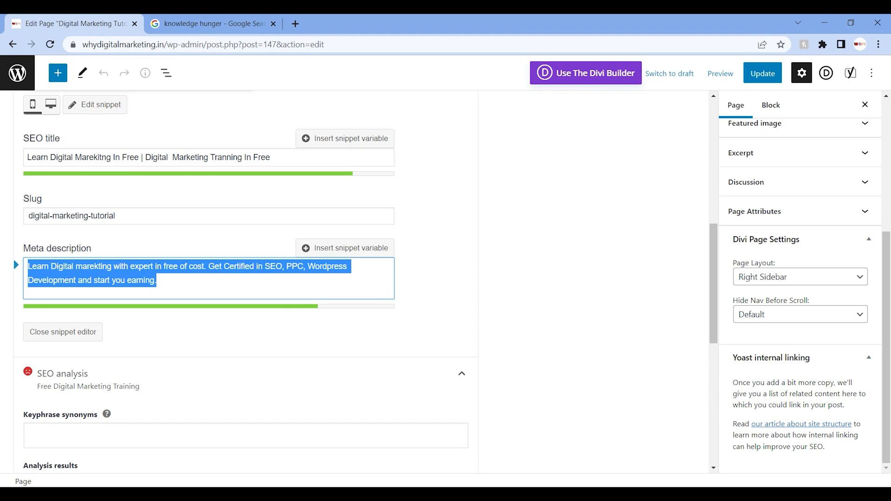
{"action": "left_click_drag", "start_coordinate": [711, 296], "coordinate": [731, 402]}
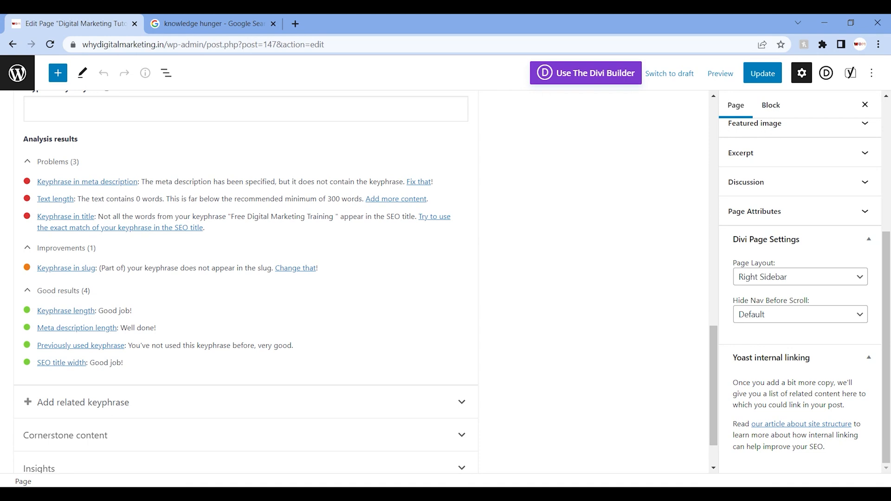
{"action": "left_click_drag", "start_coordinate": [716, 394], "coordinate": [715, 234]}
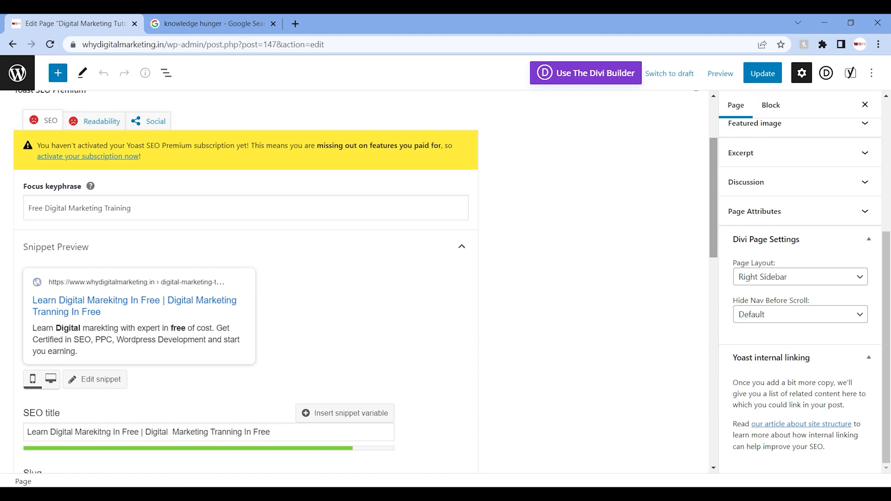
Step: Leave the page editor and open the "Search Engine Optimization Tutorial" post for editing
{"action": "left_click", "coordinate": [18, 72]}
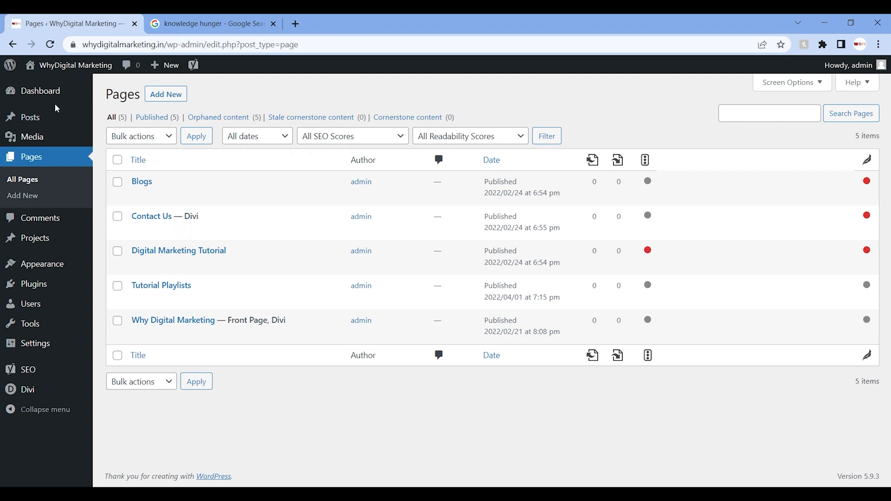
{"action": "left_click", "coordinate": [56, 118]}
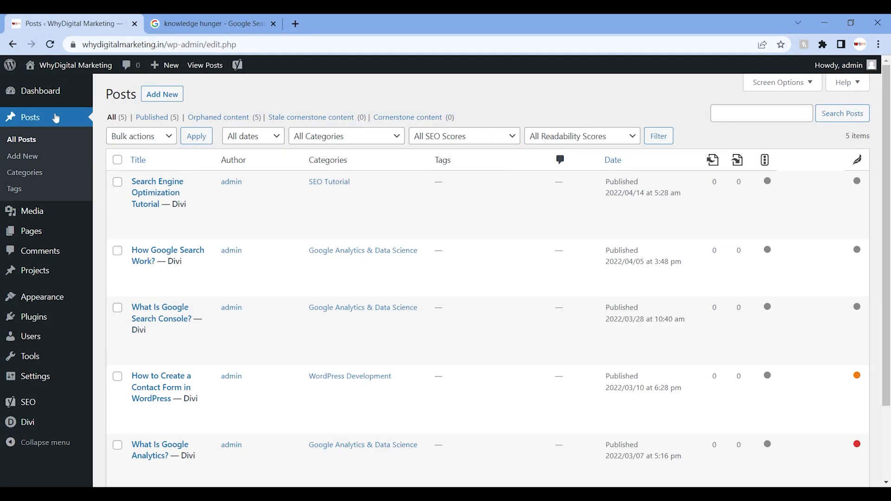
{"action": "left_click", "coordinate": [142, 194]}
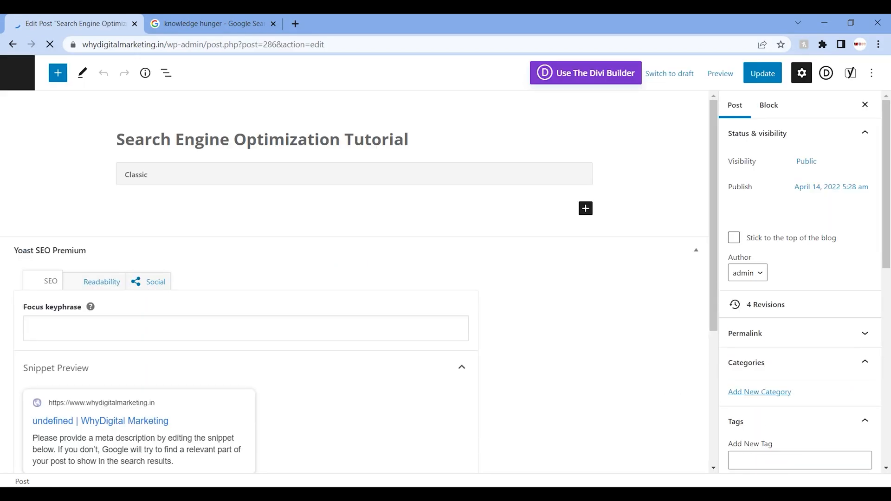
Step: Enter "Learn SEO in Hindi 2022" as the post's focus keyphrase
{"action": "scroll", "coordinate": [326, 203], "scroll_direction": "down", "scroll_amount": 3}
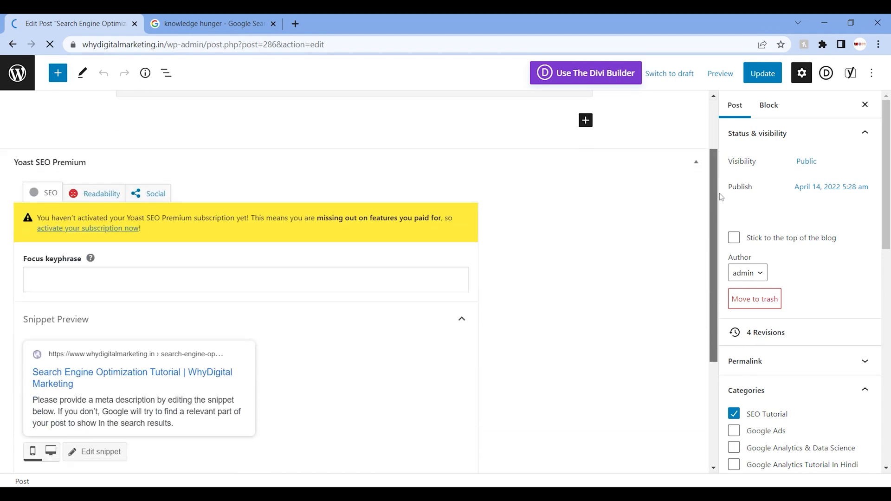
{"action": "left_click", "coordinate": [327, 230]}
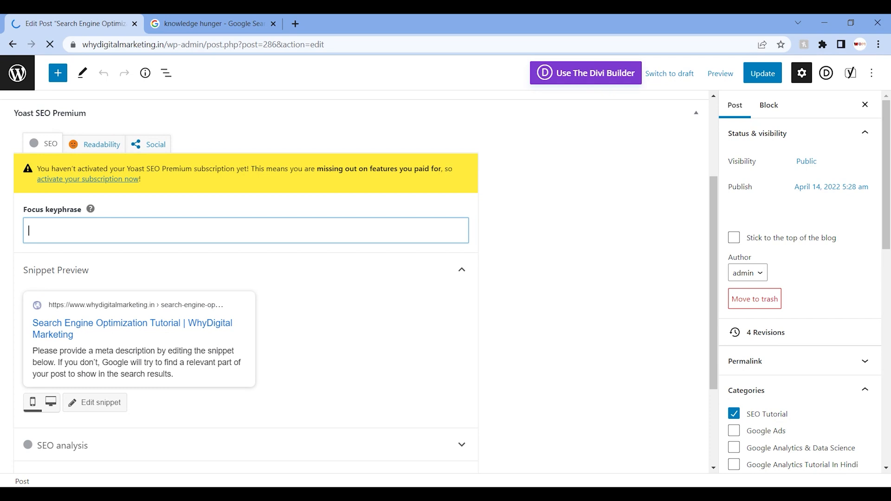
{"action": "type", "text": "Learn S"}
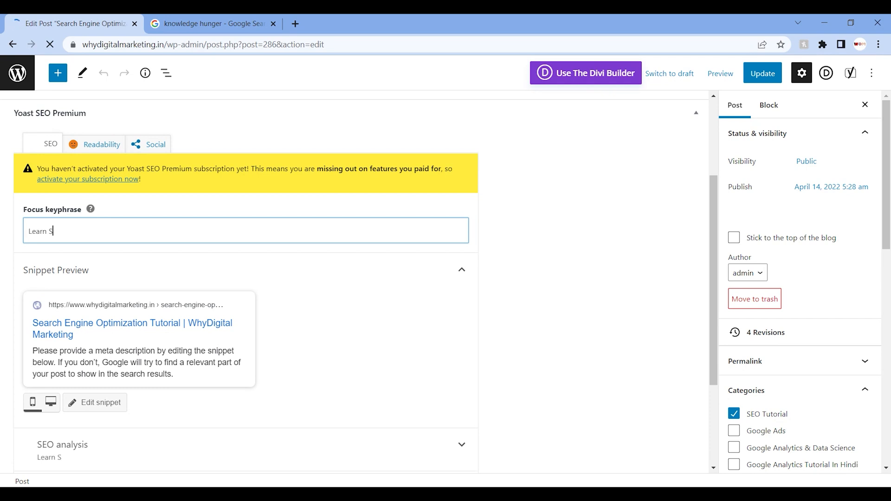
{"action": "type", "text": "EO in "}
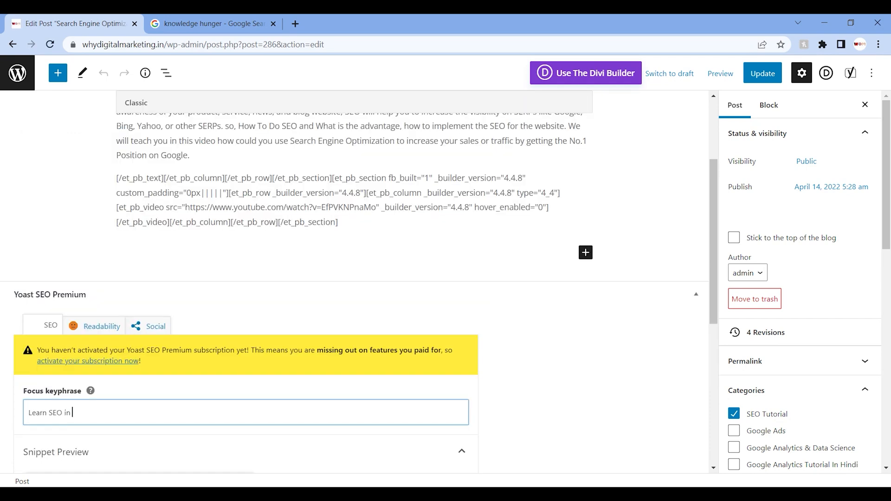
{"action": "type", "text": "Hindi 2022"}
{"action": "key", "text": "BackSpace"}
{"action": "key", "text": "BackSpace"}
{"action": "type", "text": "22"}
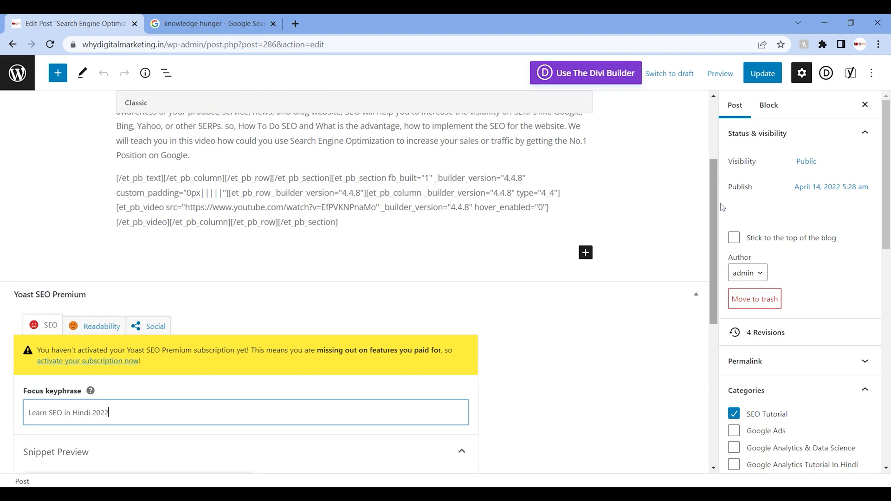
Step: Open the post's snippet for editing and remove the Title, Page, Separator and Site title variables from the SEO title
{"action": "left_click", "coordinate": [717, 209]}
{"action": "scroll", "coordinate": [716, 209], "scroll_direction": "down", "scroll_amount": 5}
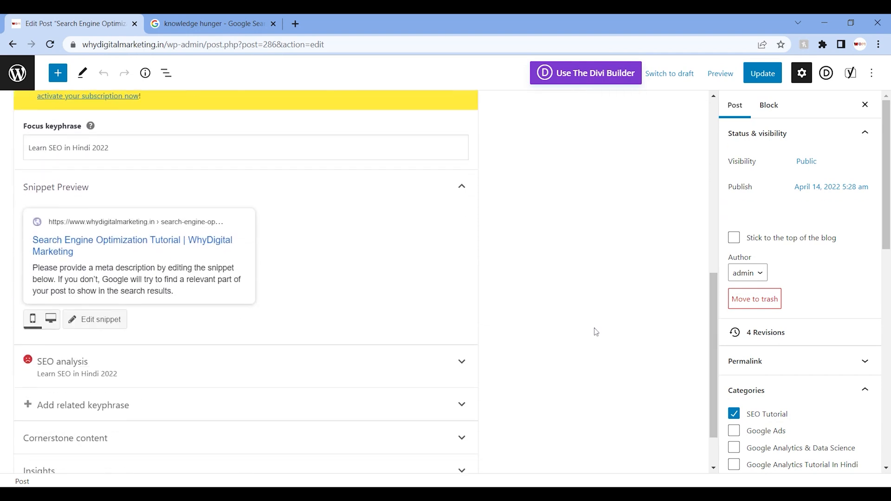
{"action": "left_click", "coordinate": [106, 320]}
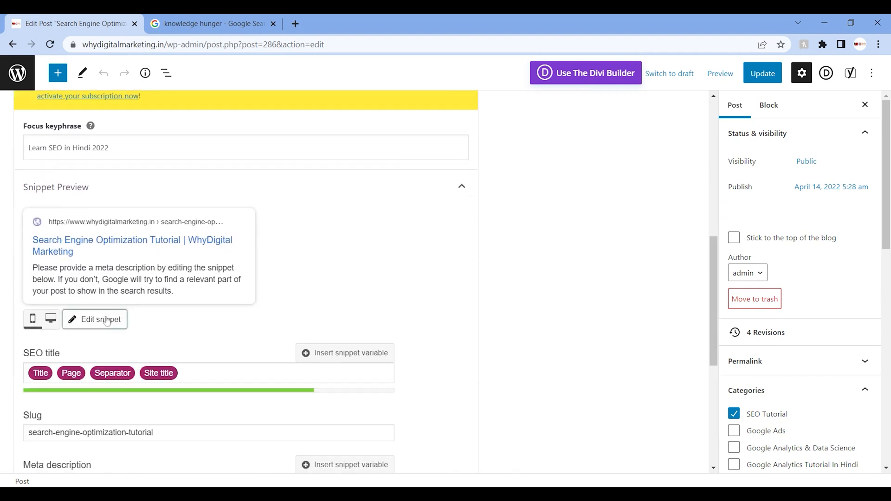
{"action": "left_click", "coordinate": [209, 373]}
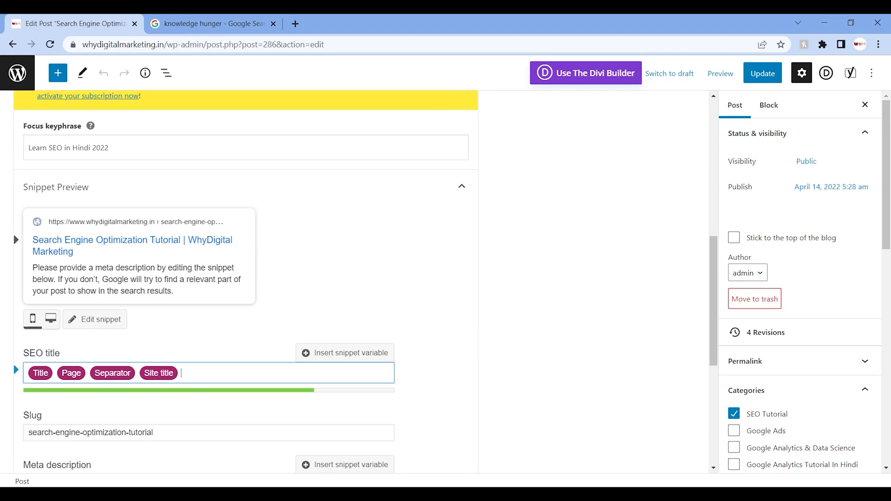
{"action": "key", "text": "BackSpace"}
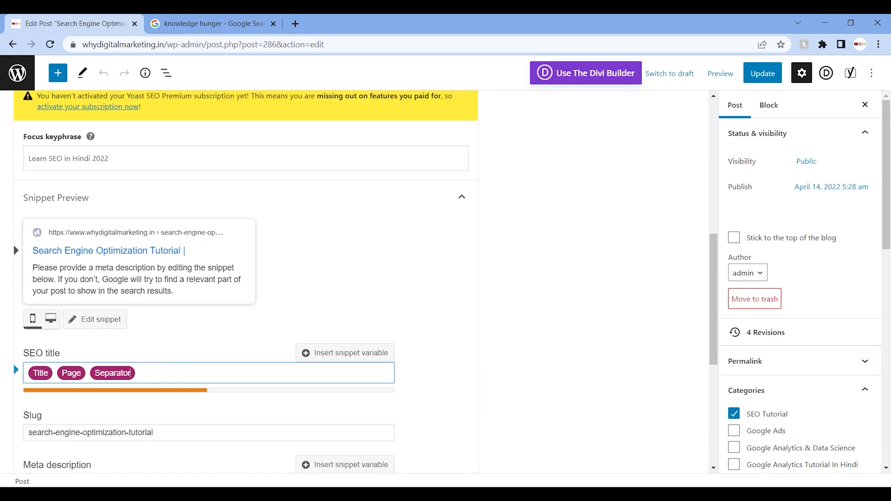
{"action": "key", "text": "BackSpace"}
{"action": "key", "text": "BackSpace"}
{"action": "key", "text": "BackSpace"}
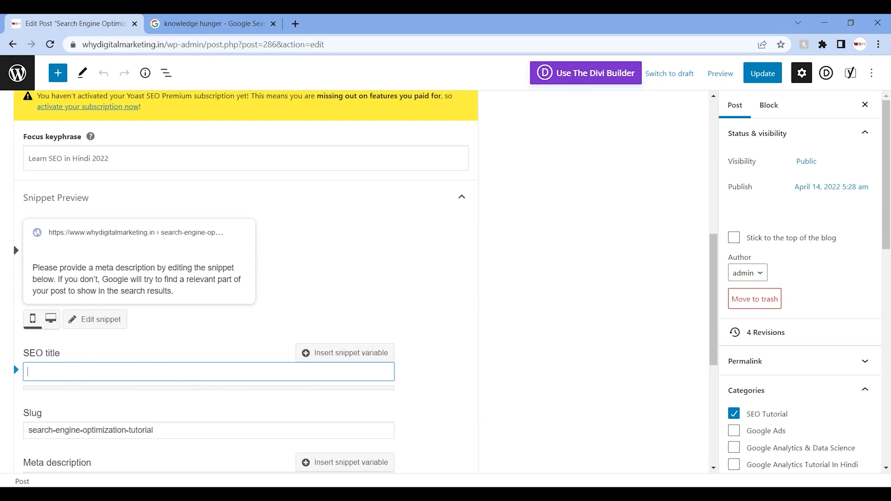
Step: Enter "SEO Tutorial in Hindi 2022| Learn SEO In Free Of Cost" as the post's SEO title
{"action": "type", "text": "SEO Tutoria"}
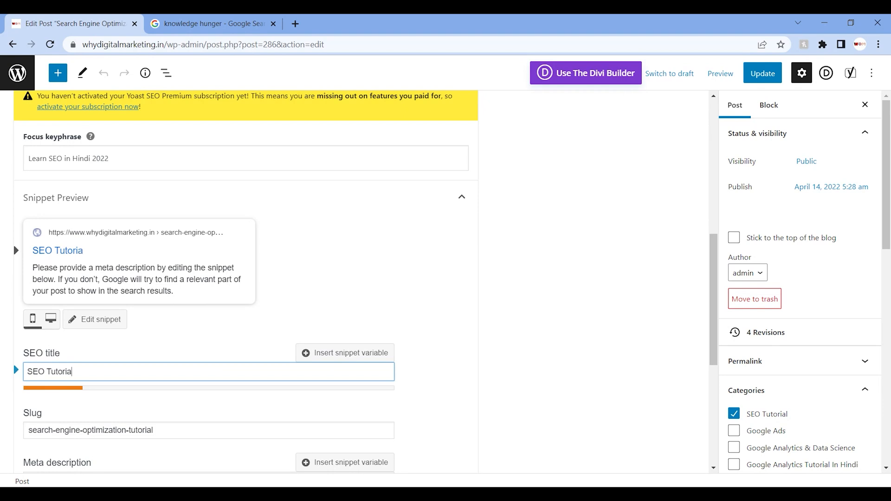
{"action": "type", "text": "l in Hindi 2022"}
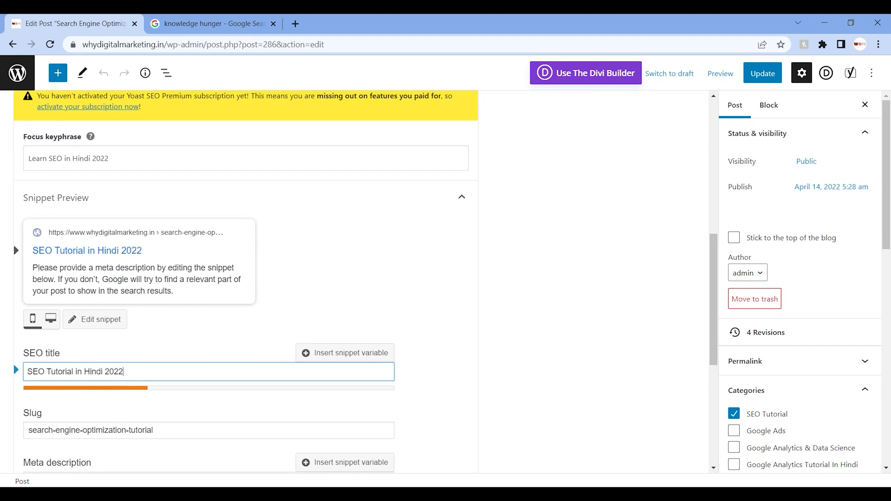
{"action": "type", "text": "| Learn "}
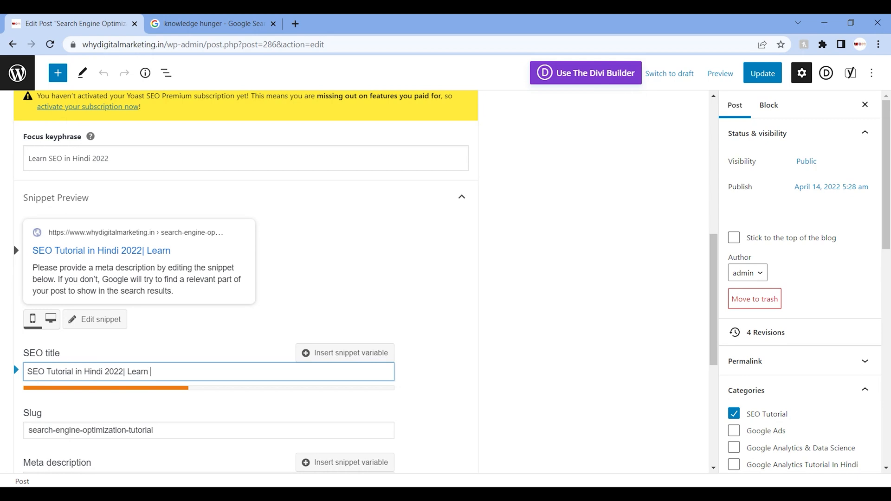
{"action": "type", "text": "SEO In "}
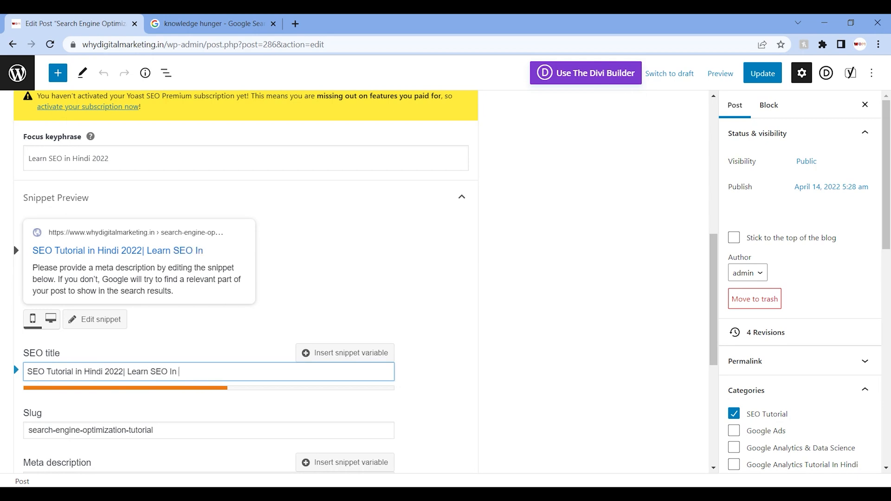
{"action": "type", "text": "Free Of"}
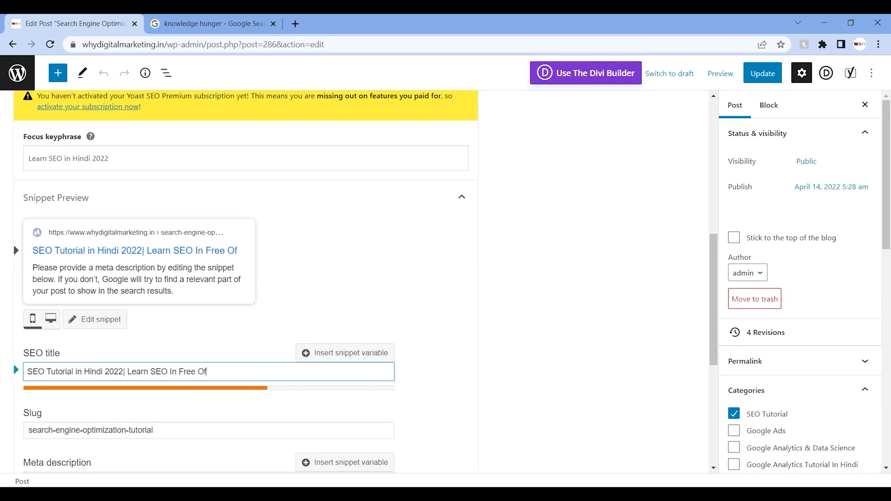
{"action": "type", "text": " Cos"}
{"action": "key", "text": "BackSpace"}
{"action": "type", "text": "st"}
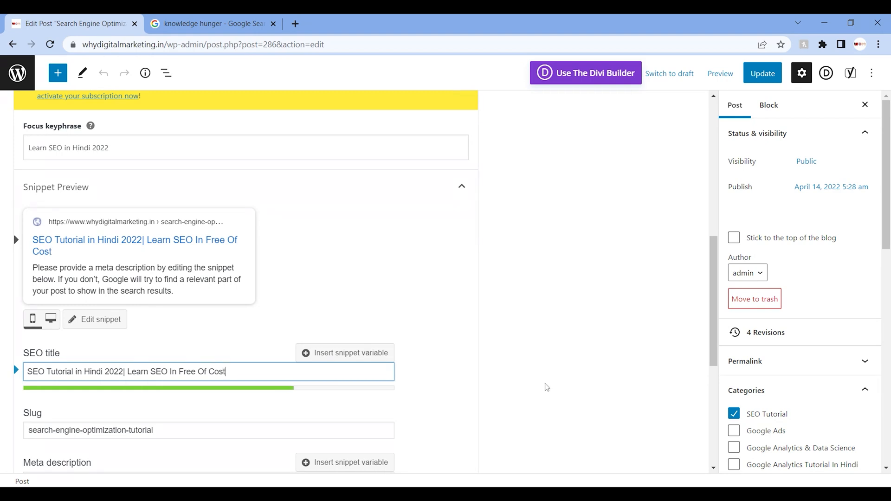
{"action": "mouse_move", "coordinate": [714, 300]}
{"action": "left_mouse_down"}
{"action": "mouse_move", "coordinate": [714, 318]}
{"action": "mouse_move", "coordinate": [714, 296]}
{"action": "left_mouse_up"}
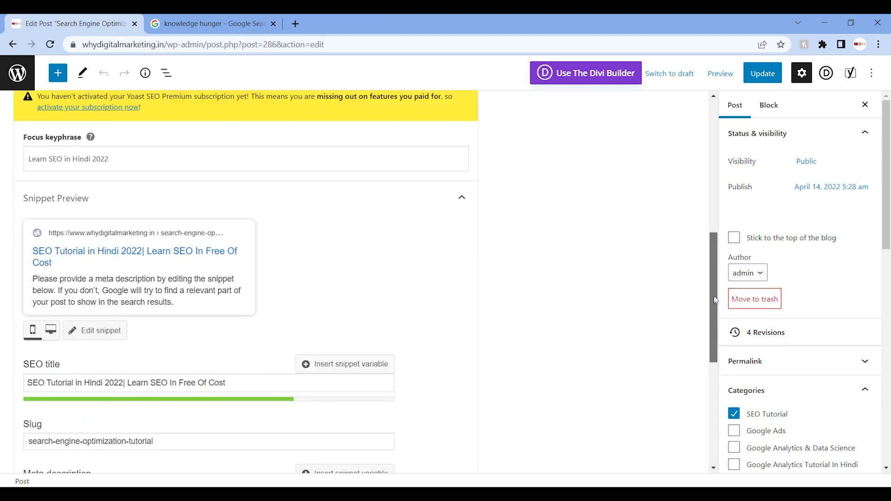
Step: Begin the post's meta description with "Learn SEO"
{"action": "left_click_drag", "start_coordinate": [708, 285], "coordinate": [714, 307]}
{"action": "left_click", "coordinate": [644, 274]}
{"action": "left_click", "coordinate": [52, 339]}
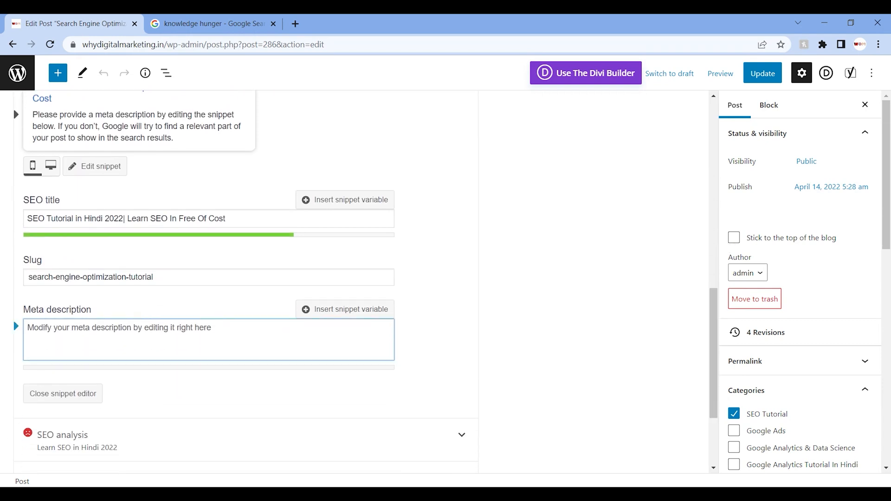
{"action": "type", "text": "Learn "}
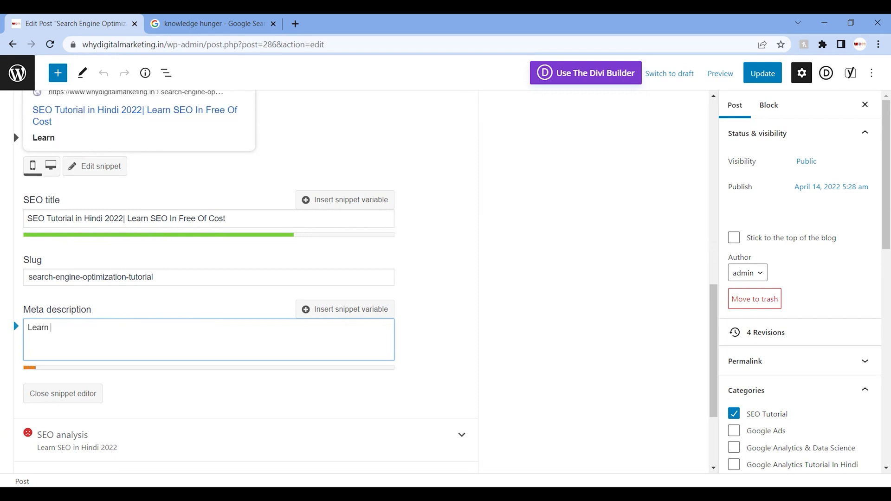
{"action": "type", "text": "SEO"}
Step: Copy the post's entire focus keyphrase for reuse in the meta description
{"action": "left_click_drag", "start_coordinate": [710, 306], "coordinate": [713, 230]}
{"action": "left_click", "coordinate": [120, 241]}
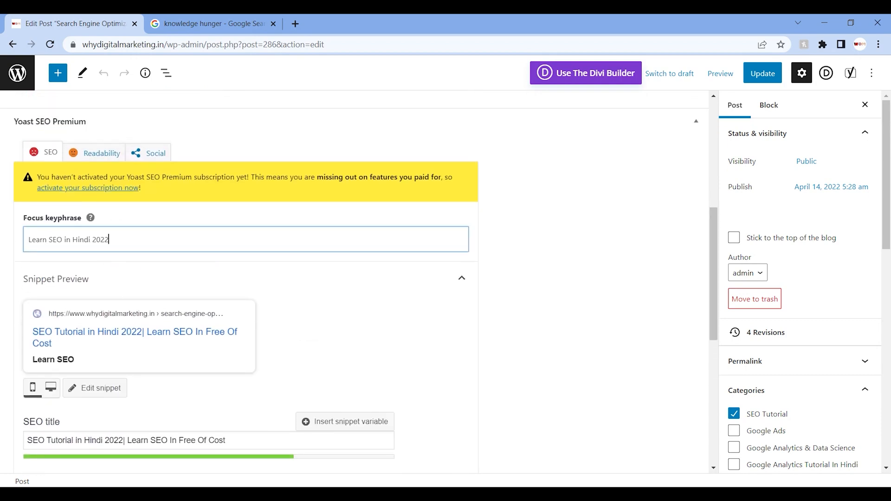
{"action": "key", "text": "ctrl+a"}
{"action": "key", "text": "ctrl+c"}
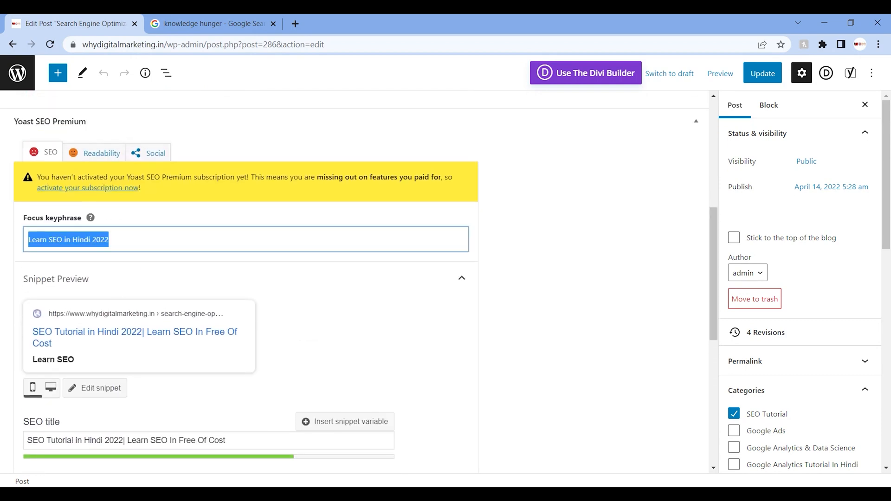
Step: Replace the meta description with the copied keyphrase, extended to "Learn SEO in Hindi 2022 in free of cost by knowledge hunger"
{"action": "left_click_drag", "start_coordinate": [714, 275], "coordinate": [708, 372]}
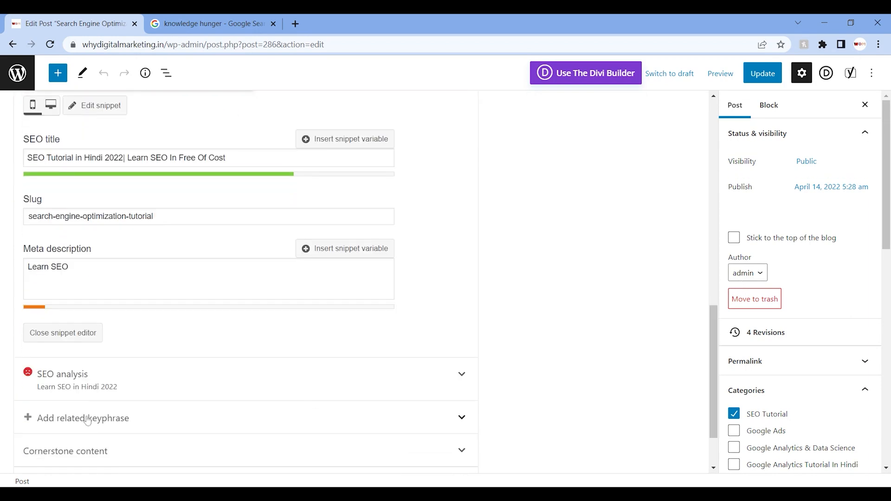
{"action": "left_click", "coordinate": [83, 281]}
{"action": "key", "text": "ctrl+a"}
{"action": "key", "text": "ctrl+v"}
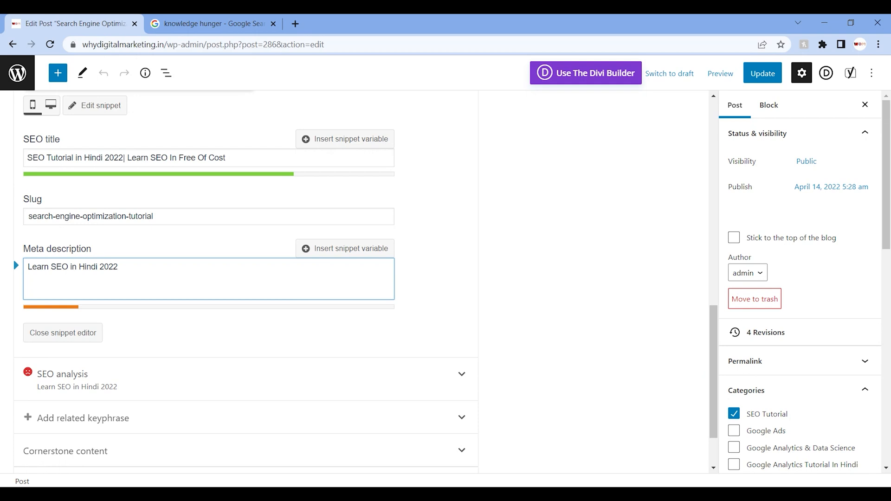
{"action": "type", "text": "in free of cost by why"}
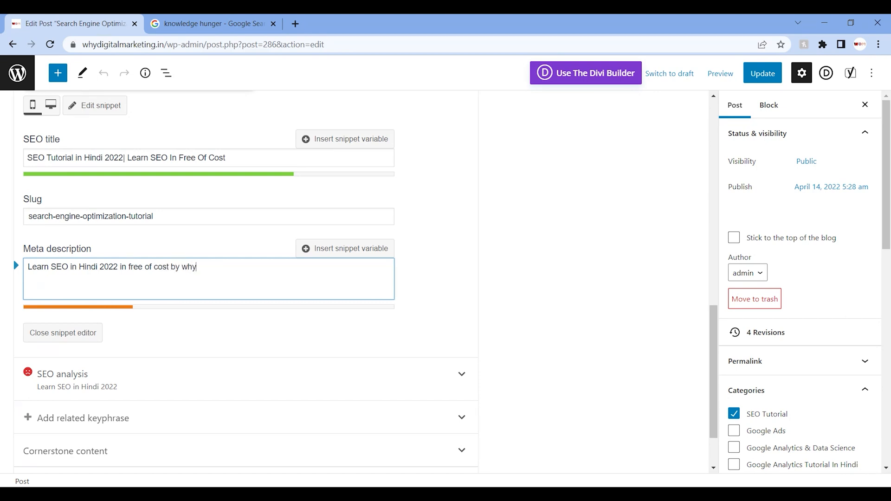
{"action": "key", "text": "BackSpace"}
{"action": "key", "text": "BackSpace"}
{"action": "key", "text": "BackSpace"}
{"action": "type", "text": "knowledge hunger"}
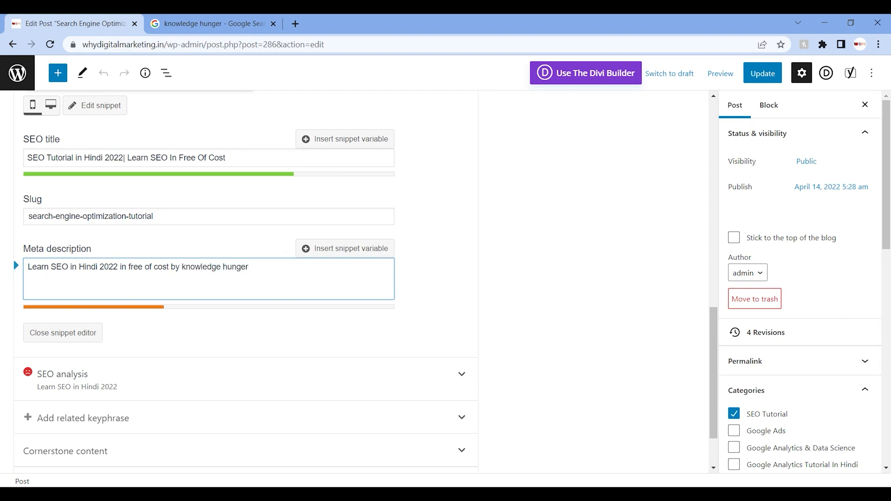
Step: Clear the whole text of the post's meta description
{"action": "key", "text": "BackSpace"}
{"action": "type", "text": "."}
{"action": "key", "text": "BackSpace"}
{"action": "key", "text": "BackSpace"}
{"action": "key", "text": "BackSpace"}
{"action": "key", "text": "BackSpace"}
{"action": "key", "text": "BackSpace"}
{"action": "key", "text": "BackSpace"}
{"action": "key", "text": "BackSpace"}
{"action": "key", "text": "BackSpace"}
{"action": "key", "text": "BackSpace"}
{"action": "key", "text": "BackSpace"}
{"action": "key", "text": "BackSpace"}
{"action": "key", "text": "BackSpace"}
{"action": "key", "text": "BackSpace"}
{"action": "key", "text": "BackSpace"}
{"action": "key", "text": "BackSpace"}
{"action": "key", "text": "BackSpace"}
{"action": "key", "text": "BackSpace"}
{"action": "key", "text": "BackSpace"}
{"action": "key", "text": "BackSpace"}
{"action": "key", "text": "BackSpace"}
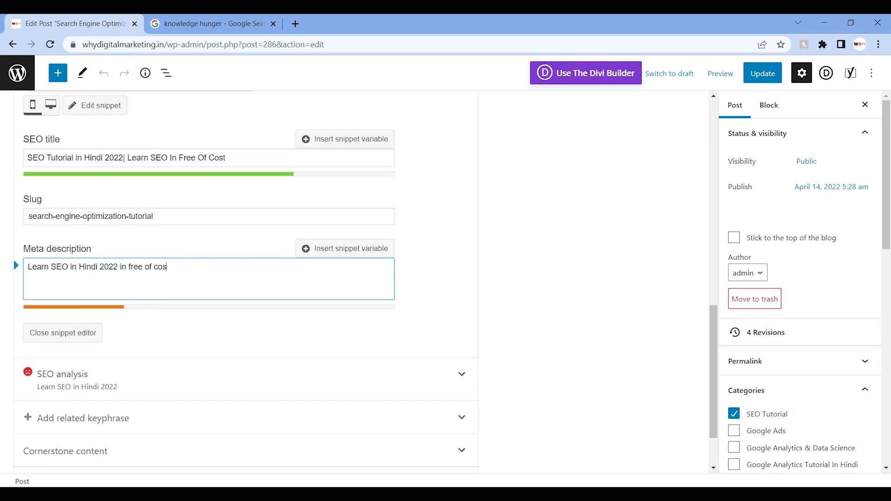
{"action": "key", "text": "BackSpace"}
{"action": "key", "text": "BackSpace"}
{"action": "key", "text": "BackSpace"}
{"action": "key", "text": "BackSpace"}
{"action": "key", "text": "BackSpace"}
{"action": "key", "text": "BackSpace"}
{"action": "key", "text": "BackSpace"}
{"action": "key", "text": "BackSpace"}
{"action": "key", "text": "BackSpace"}
{"action": "key", "text": "BackSpace"}
{"action": "key", "text": "BackSpace"}
{"action": "key", "text": "BackSpace"}
{"action": "key", "text": "BackSpace"}
{"action": "key", "text": "BackSpace"}
{"action": "key", "text": "BackSpace"}
{"action": "key", "text": "BackSpace"}
{"action": "key", "text": "BackSpace"}
{"action": "key", "text": "BackSpace"}
{"action": "key", "text": "BackSpace"}
{"action": "key", "text": "BackSpace"}
Step: Enter "Wann learn SEO we offer you Learn SEO in Hindi 2022 in free of cost." as the meta description, reusing the copied keyphrase
{"action": "type", "text": "Wa"}
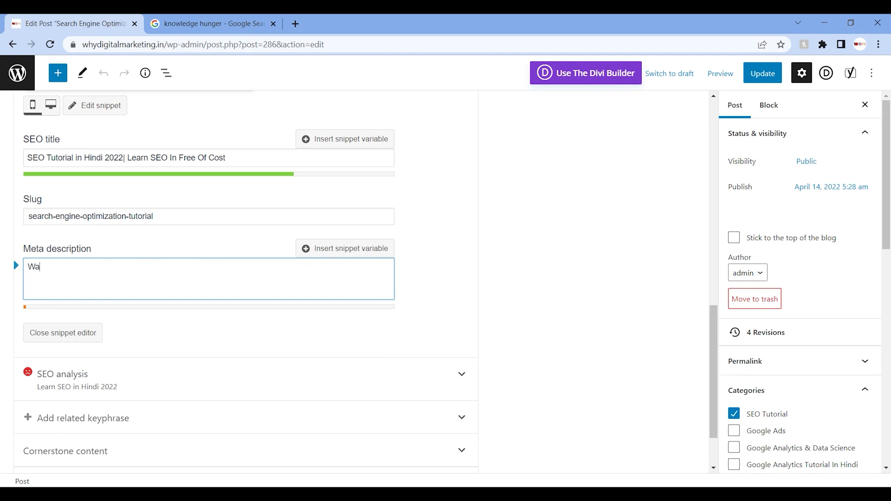
{"action": "type", "text": "nn learn SEO we offer you"}
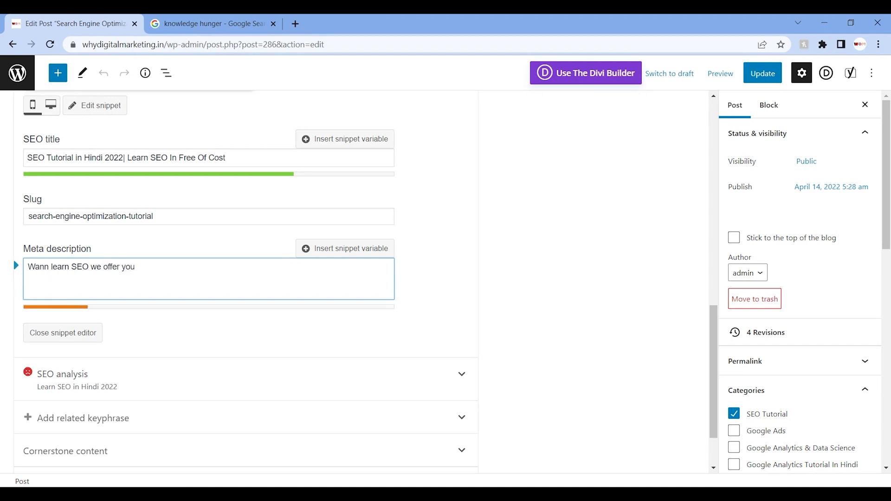
{"action": "key", "text": "ctrl+v"}
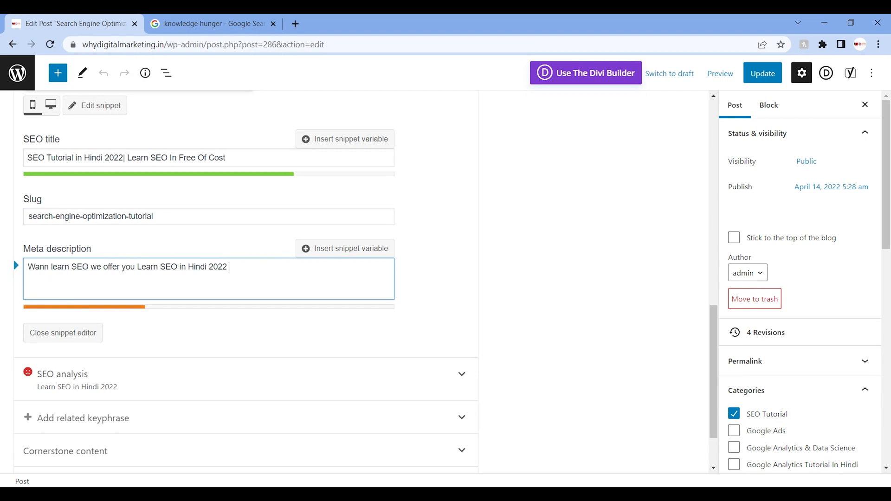
{"action": "type", "text": "in free of cpst"}
{"action": "key", "text": "BackSpace"}
{"action": "key", "text": "BackSpace"}
{"action": "key", "text": "BackSpace"}
{"action": "type", "text": "ost. You"}
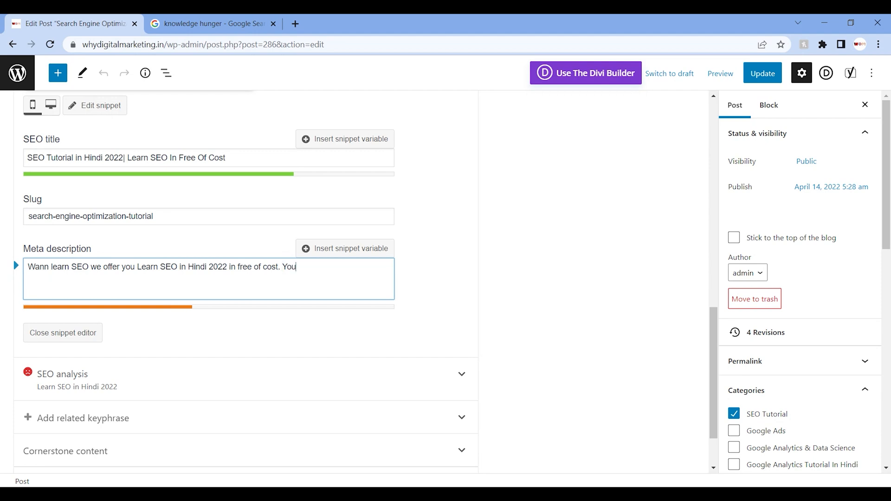
{"action": "type", "text": " will learn Keywords,"}
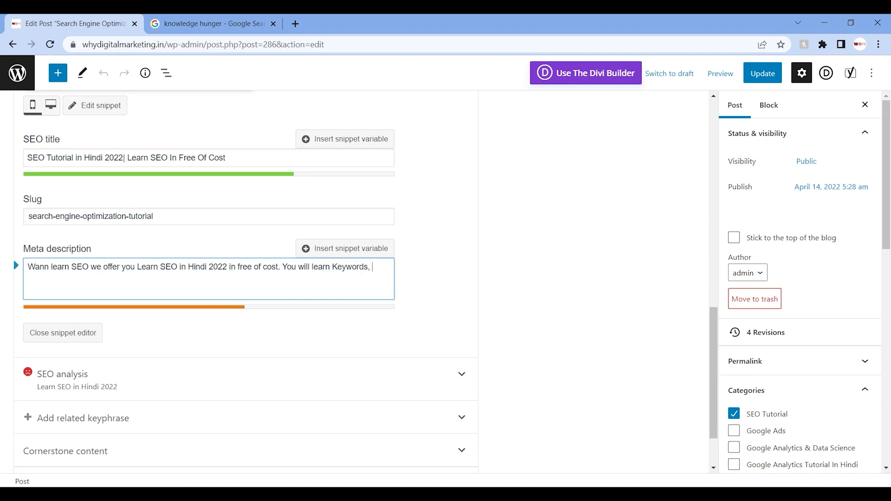
{"action": "type", "text": " Type of SEO, Nap Lis"}
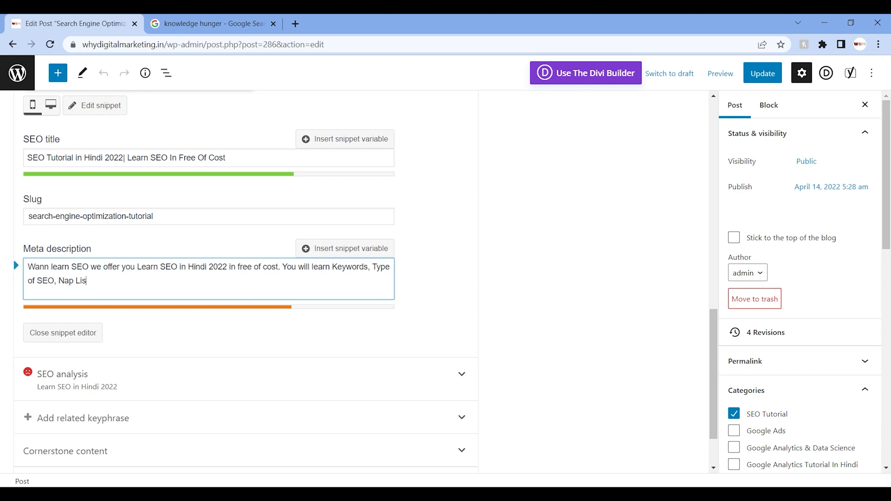
{"action": "type", "text": "ting etc."}
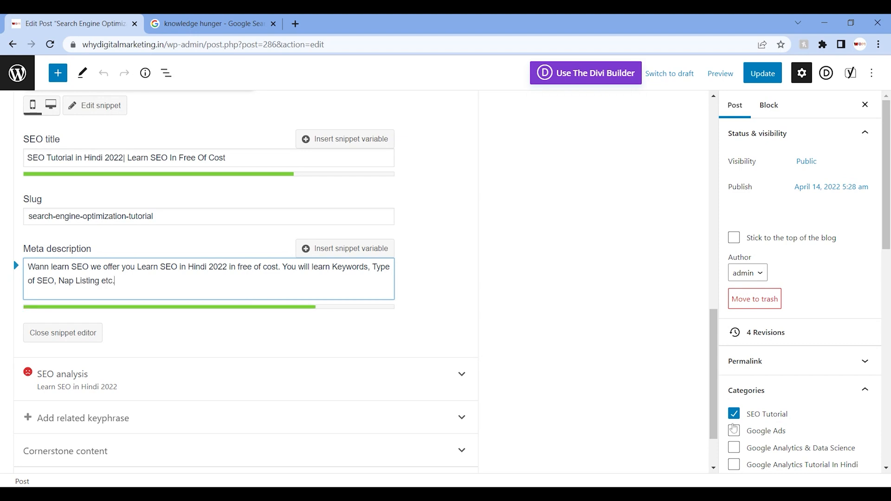
Step: Check the post's readability analysis and update the published post
{"action": "scroll", "coordinate": [710, 299], "scroll_direction": "up", "scroll_amount": 5}
{"action": "scroll", "coordinate": [710, 293], "scroll_direction": "up", "scroll_amount": 1}
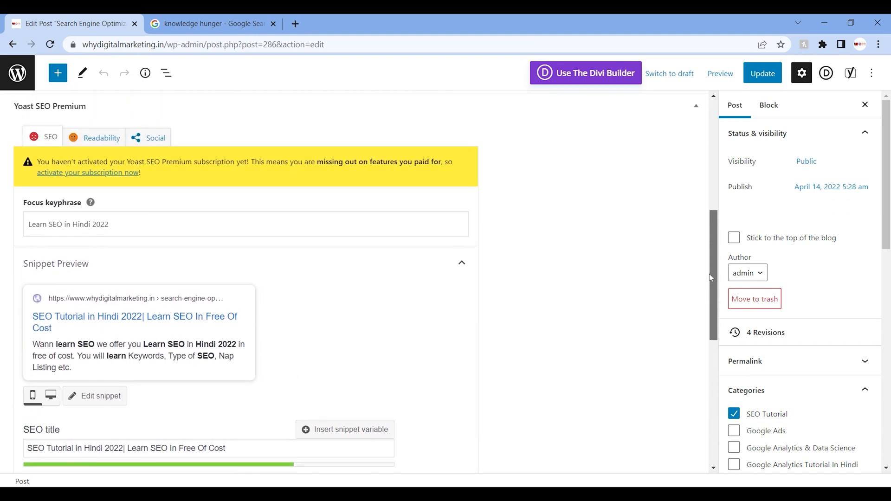
{"action": "left_click", "coordinate": [95, 139]}
{"action": "scroll", "coordinate": [94, 147], "scroll_direction": "up", "scroll_amount": 2}
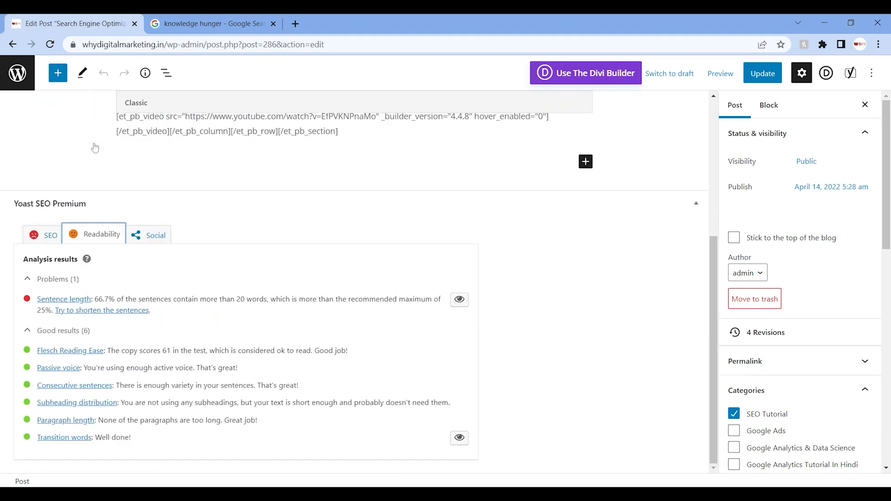
{"action": "left_click", "coordinate": [716, 281]}
{"action": "left_click", "coordinate": [748, 77]}
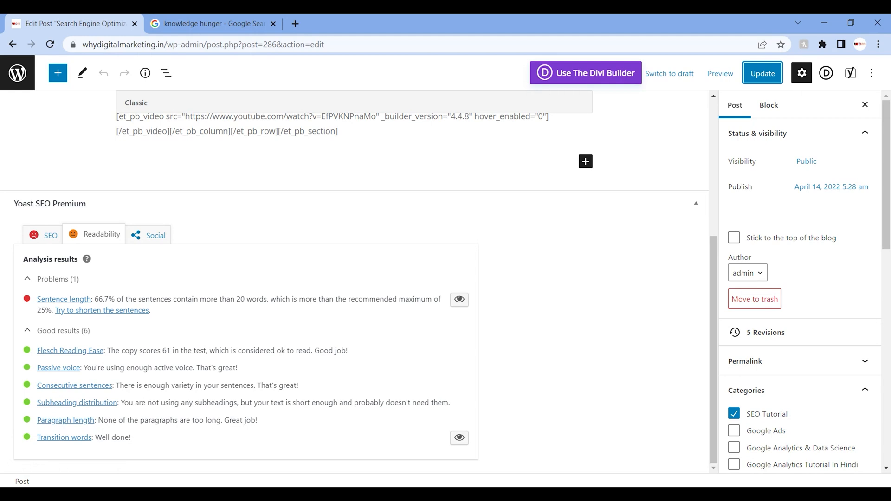
{"action": "left_click", "coordinate": [299, 16]}
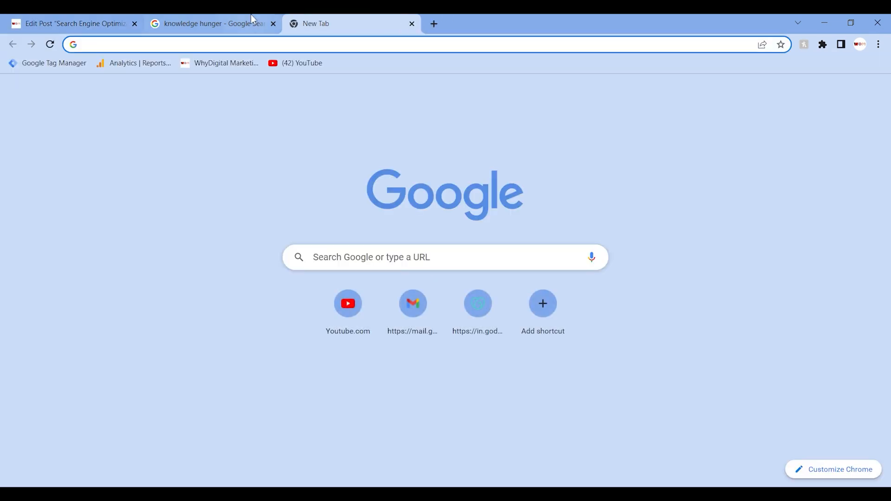
{"action": "left_click", "coordinate": [251, 16]}
{"action": "left_click", "coordinate": [115, 16]}
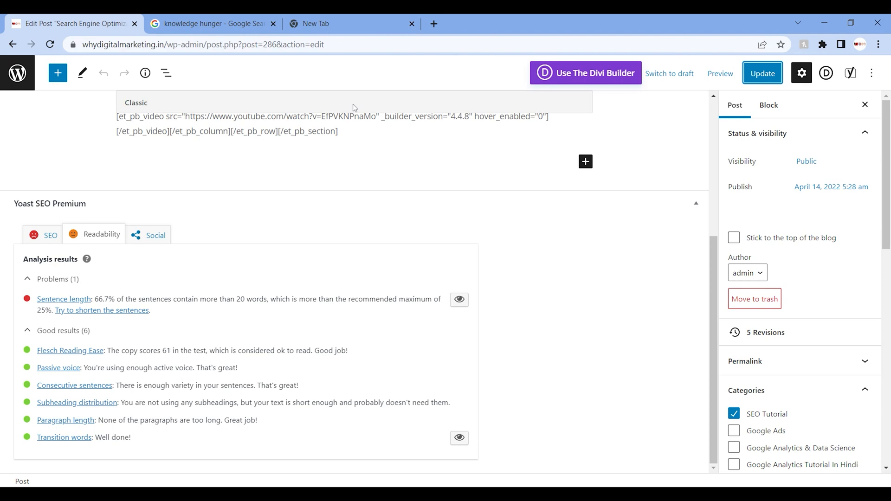
Step: Leave the post editor for the posts list and go to the site's admin Dashboard
{"action": "left_click", "coordinate": [17, 73]}
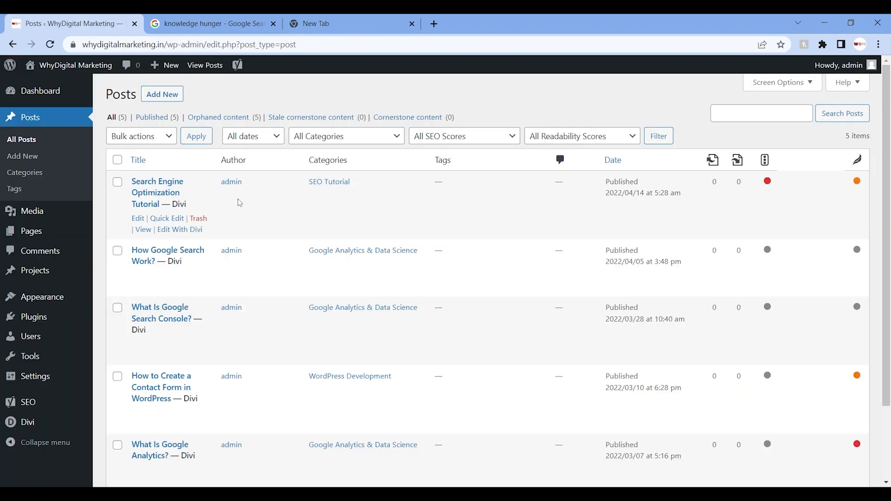
{"action": "left_click", "coordinate": [14, 92]}
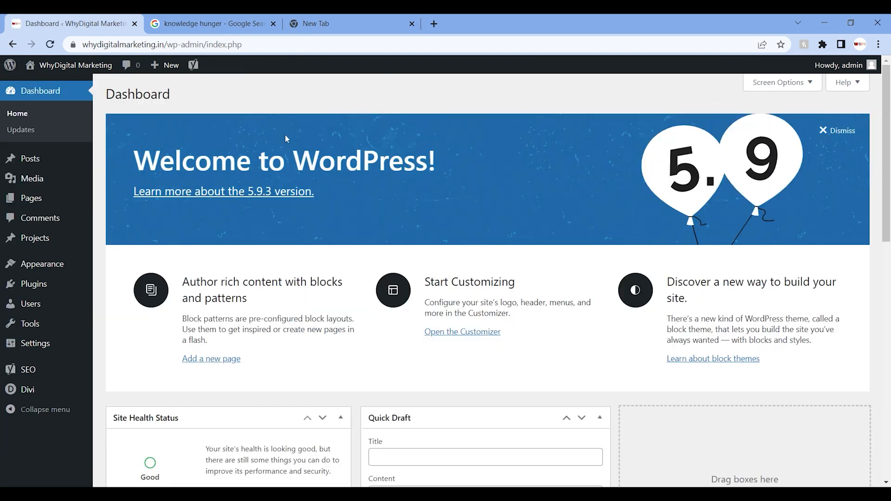